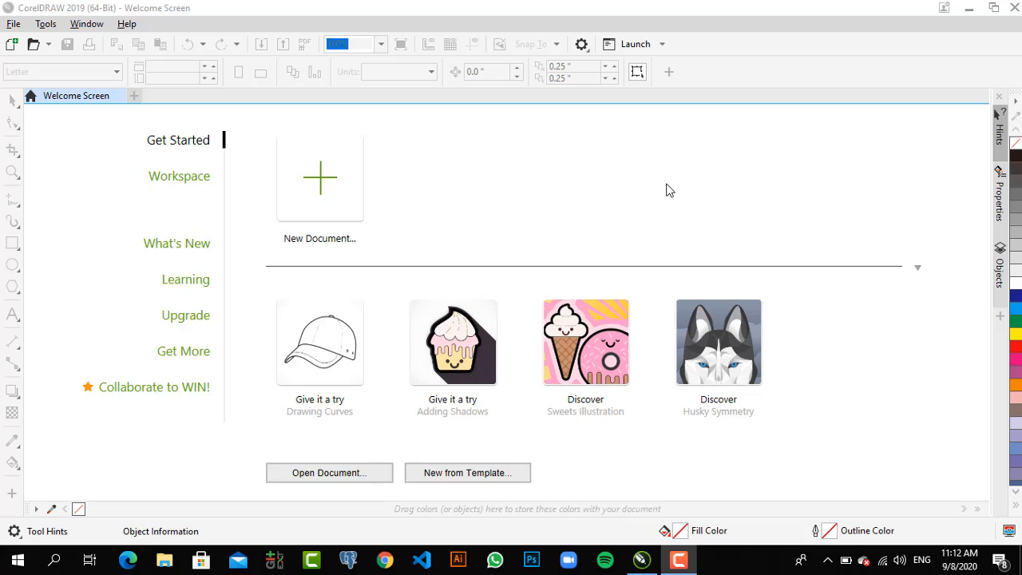
Create a new one-page CMYK document in landscape Web Page (760x420) size, 2,375 × 1,312.5 px at 300 dpi
left_click(298, 183)
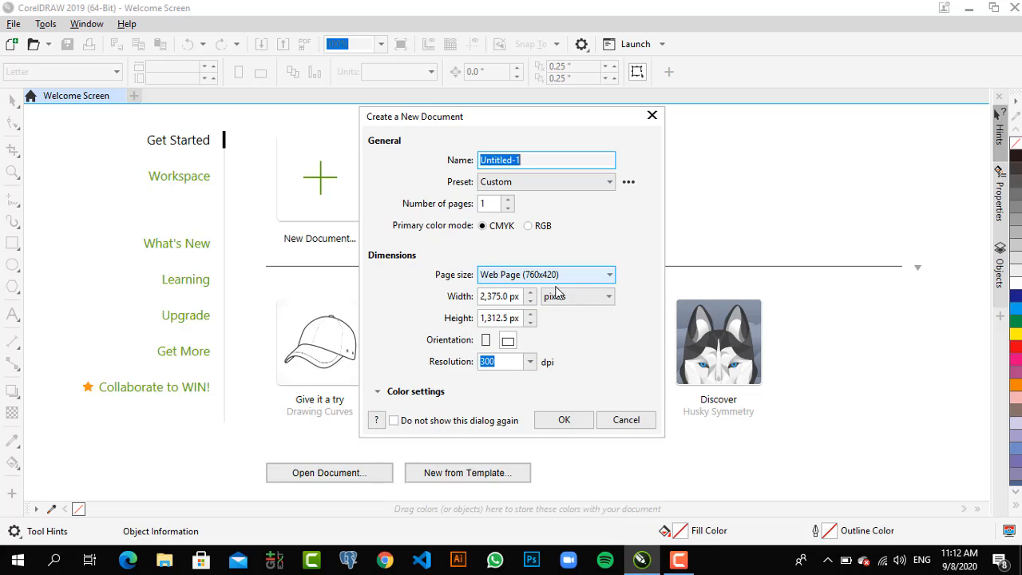
left_click(564, 421)
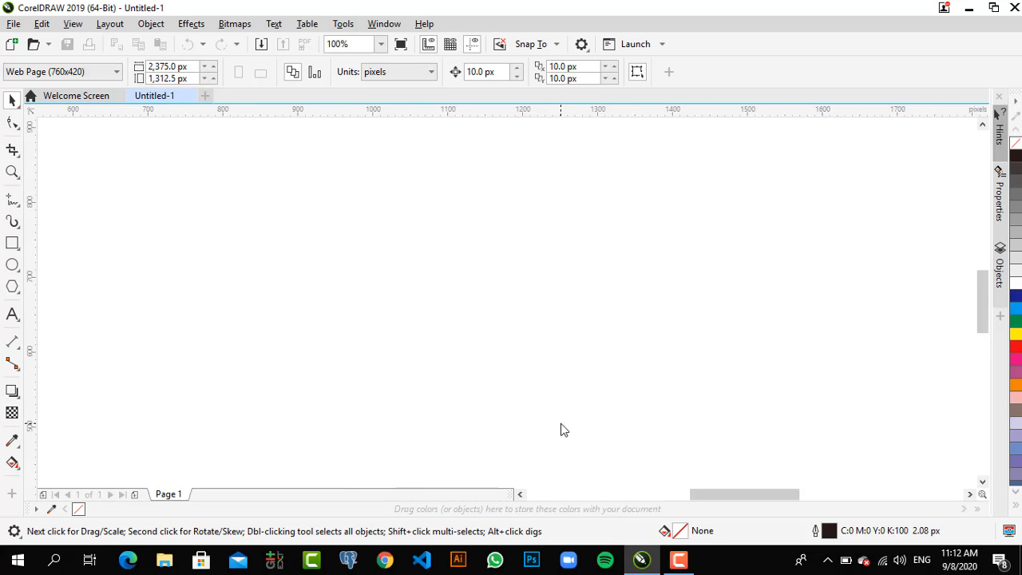
key("z")
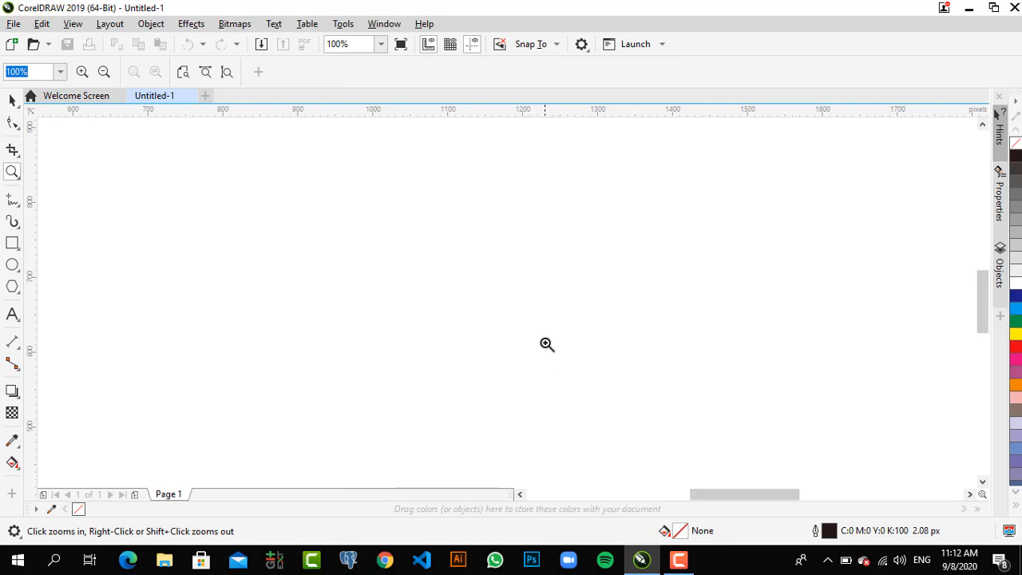
left_click(546, 344, "shift")
left_click(546, 344, "shift")
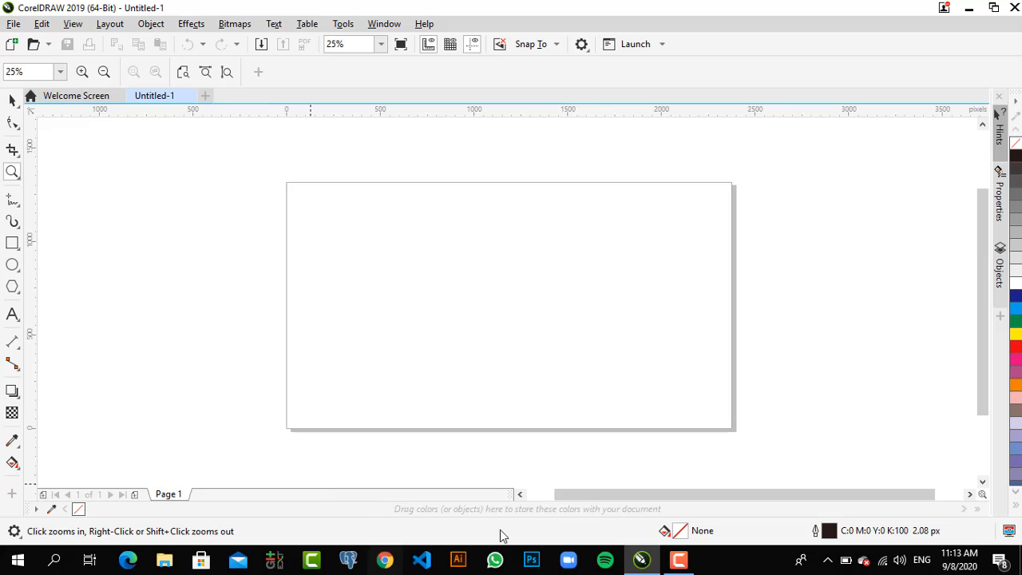
left_click_drag(585, 495, 536, 498)
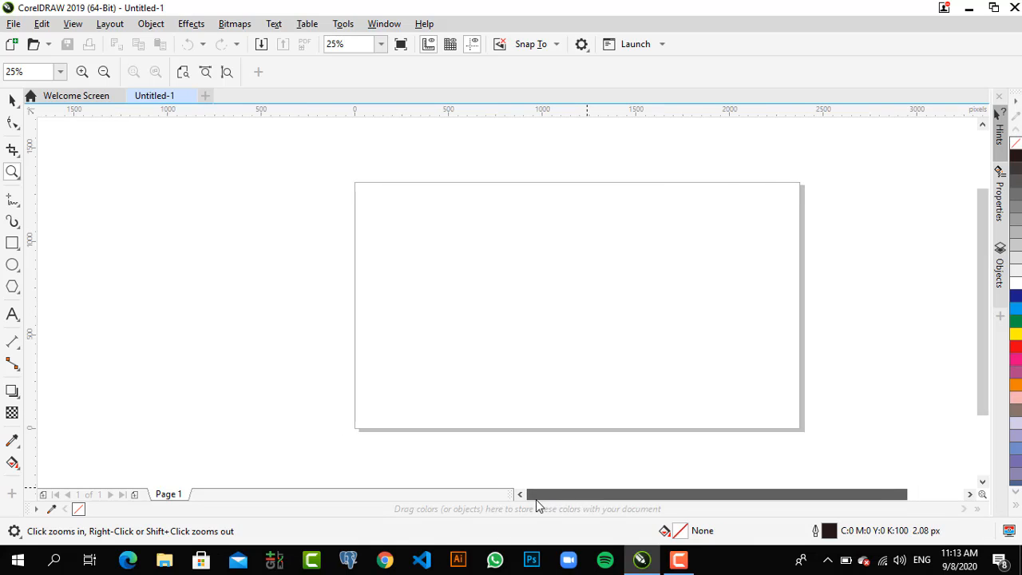
Switch to Chrome and search Google for "web page"
left_click(383, 561)
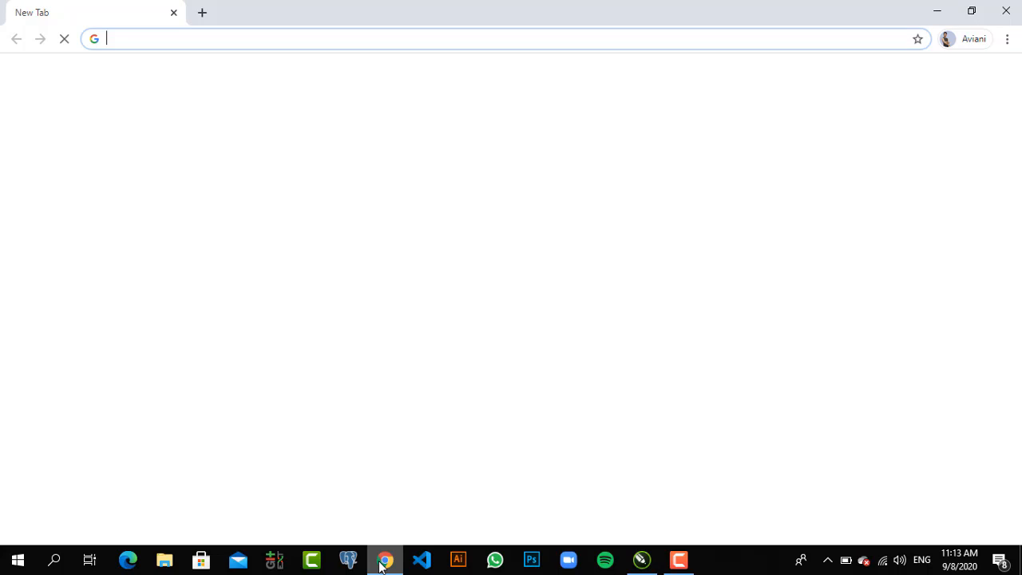
type("web page")
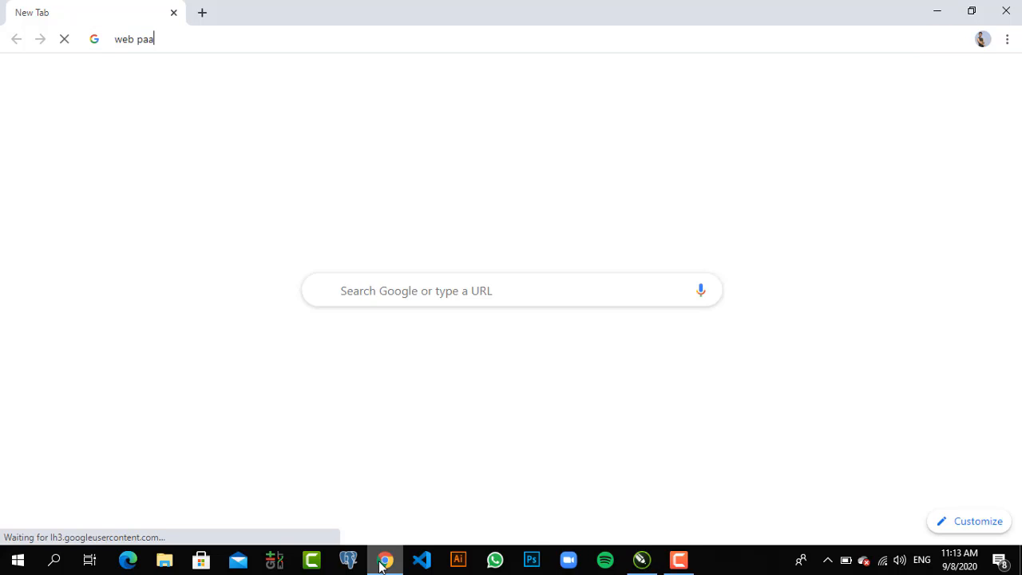
key("BackSpace")
key("BackSpace")
type("ge")
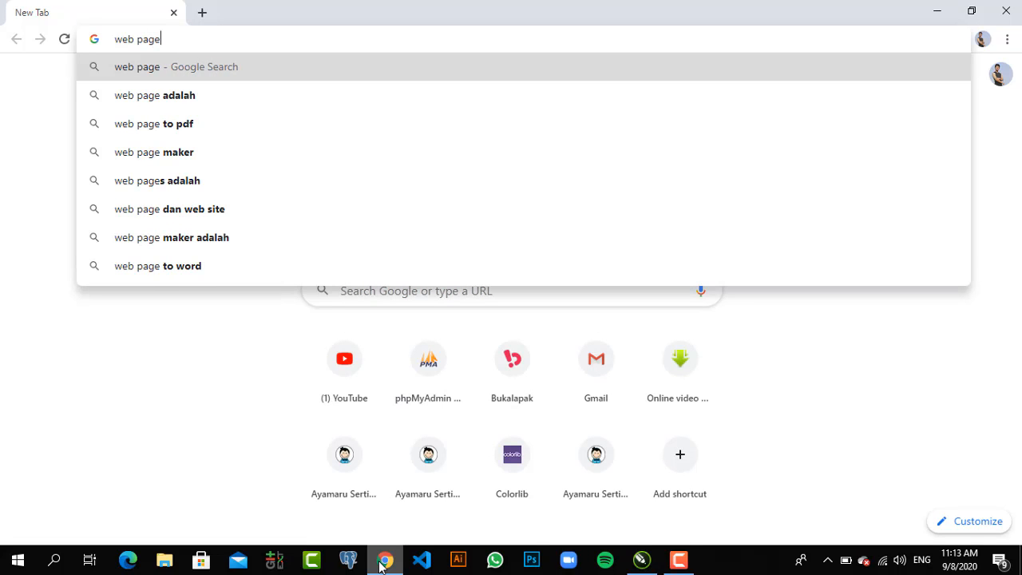
key("Return")
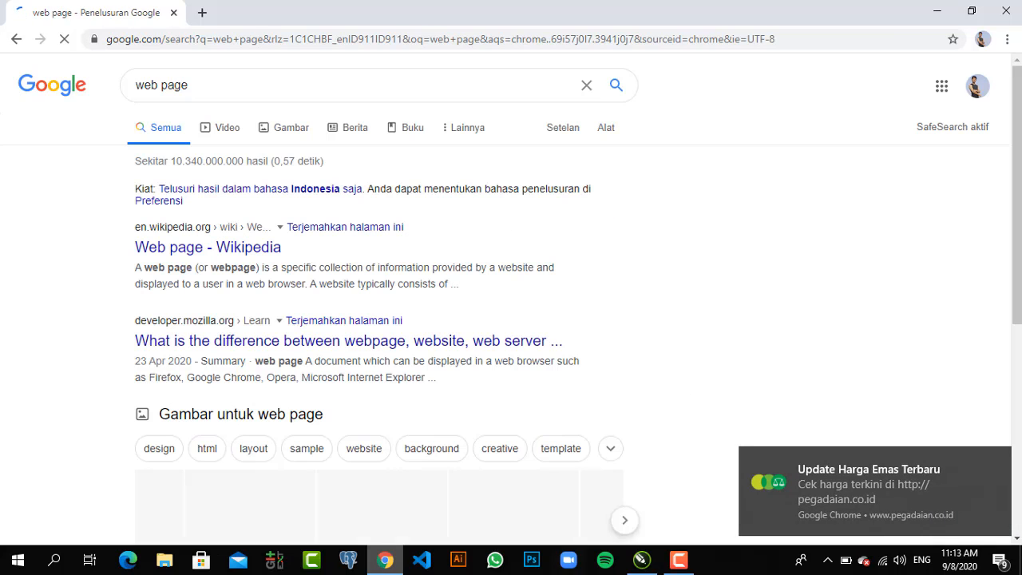
left_click(998, 462)
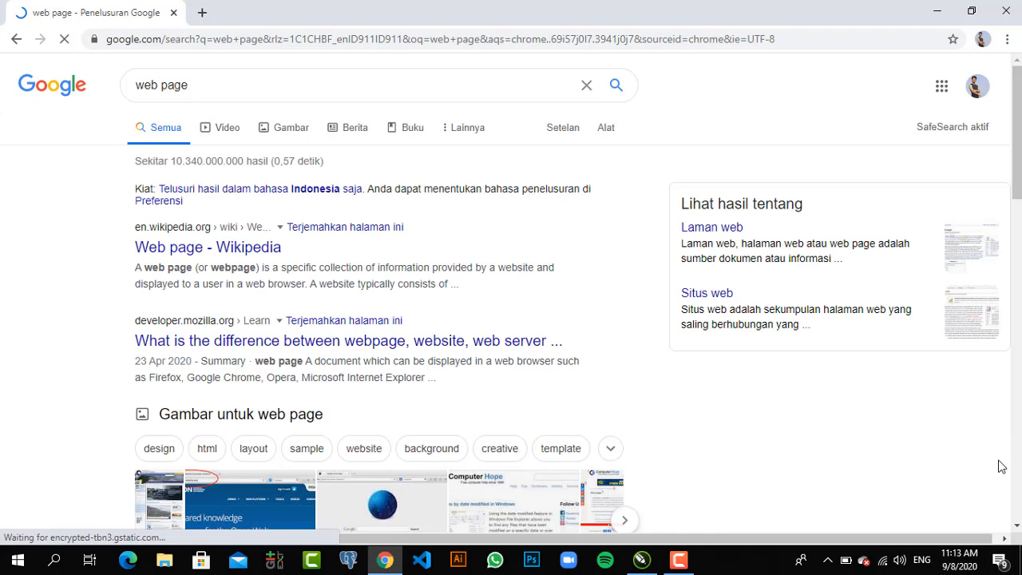
Find the Freepik "Web Design Landing Page" illustration among the image results and open the image in its own tab
left_click(287, 132)
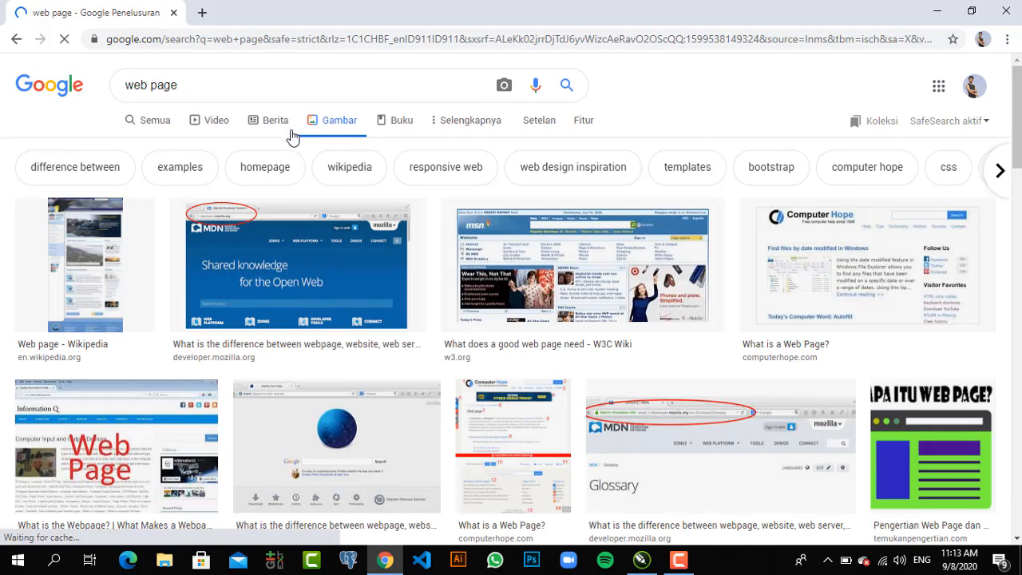
scroll(870, 263, "down", 2)
scroll(1017, 250, "down", 6)
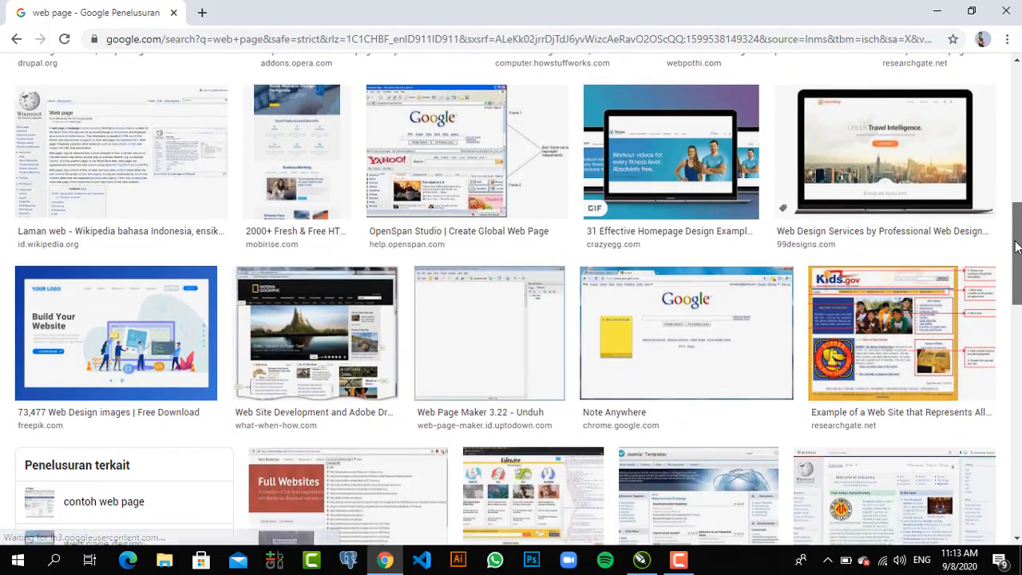
mouse_move(1016, 247)
left_mouse_down()
mouse_move(1015, 190)
mouse_move(1014, 250)
left_mouse_up()
scroll(1008, 374, "down", 10)
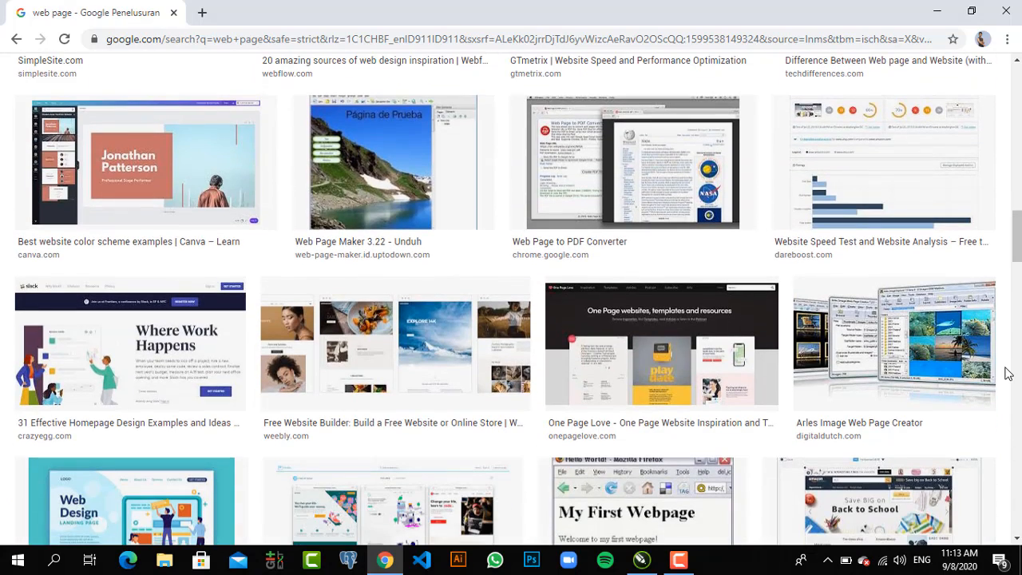
left_click_drag(1016, 241, 1019, 279)
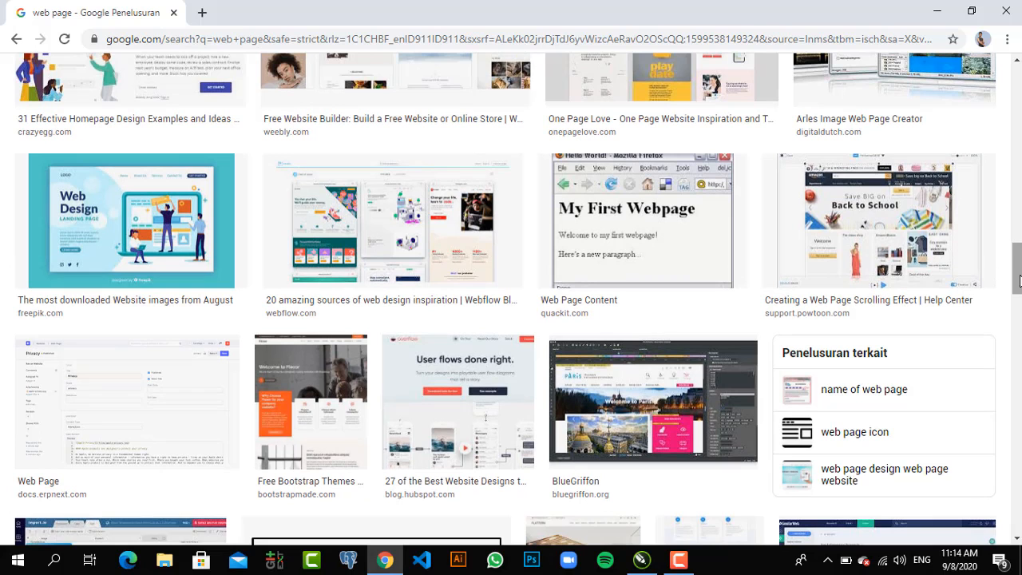
left_click(109, 225)
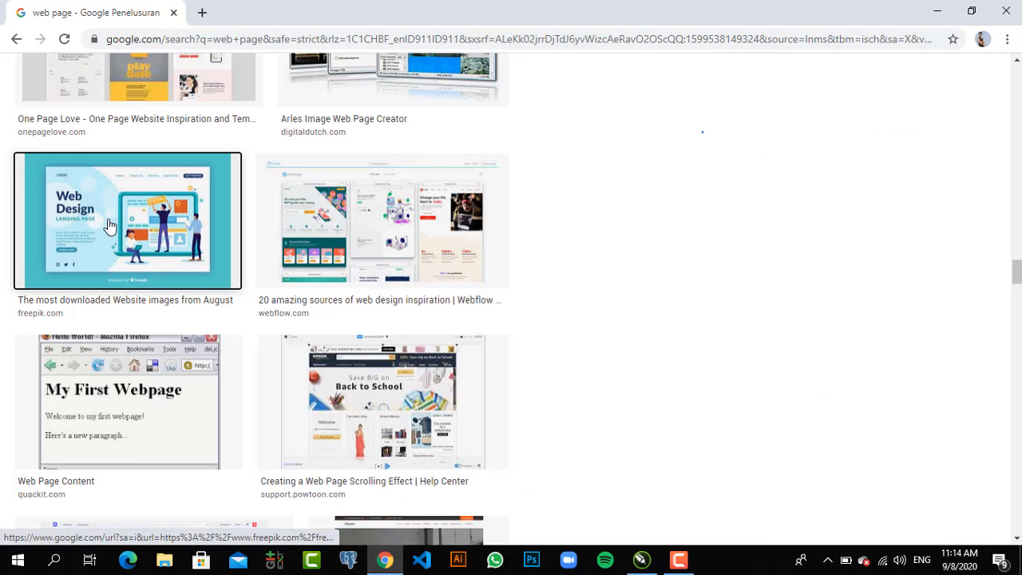
right_click(743, 213)
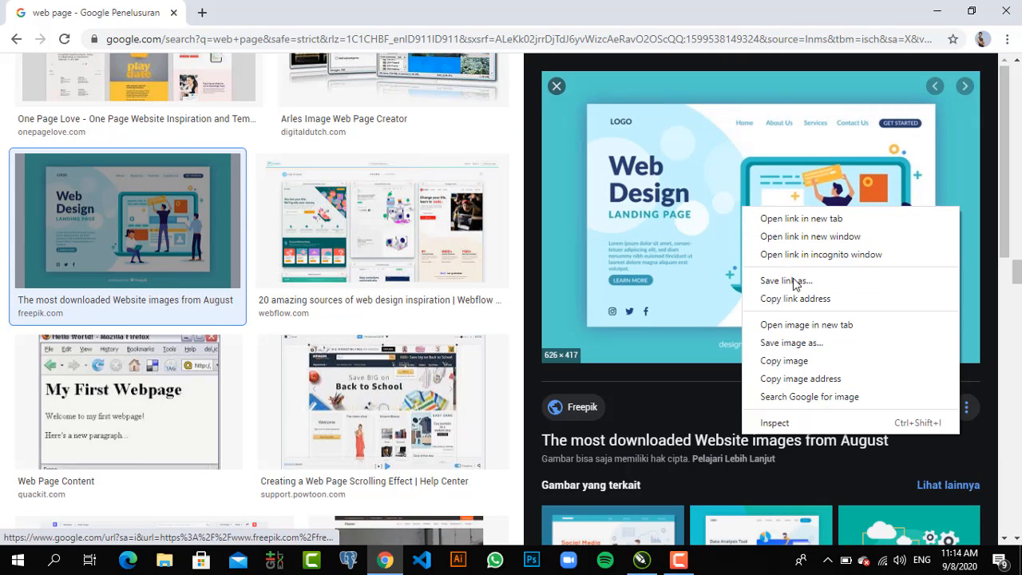
left_click(797, 325)
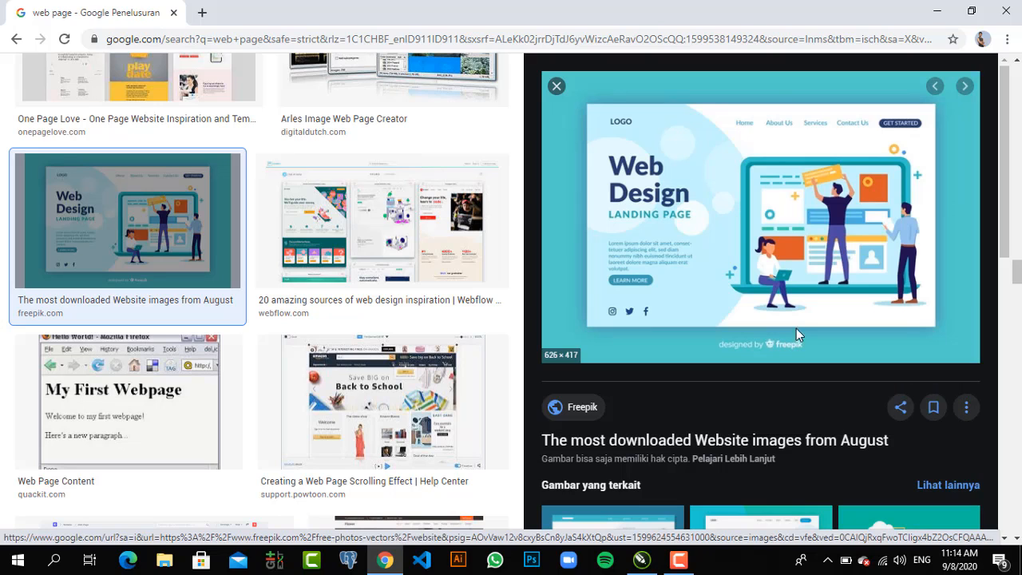
left_click(237, 9)
Save the image to the Downloads folder as web-design-landing-page-template_52683-18357.jpg
right_click(436, 291)
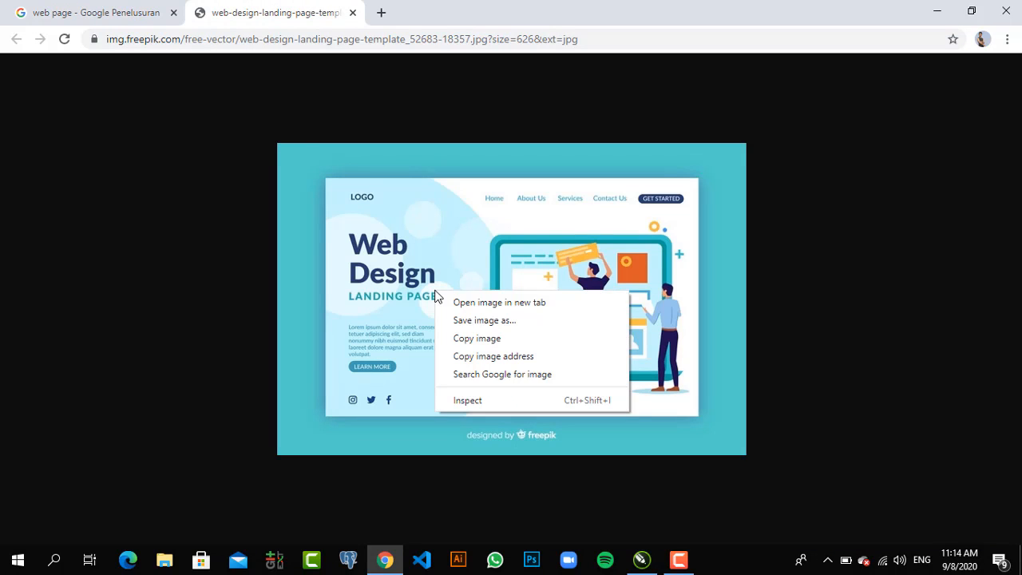
left_click(489, 323)
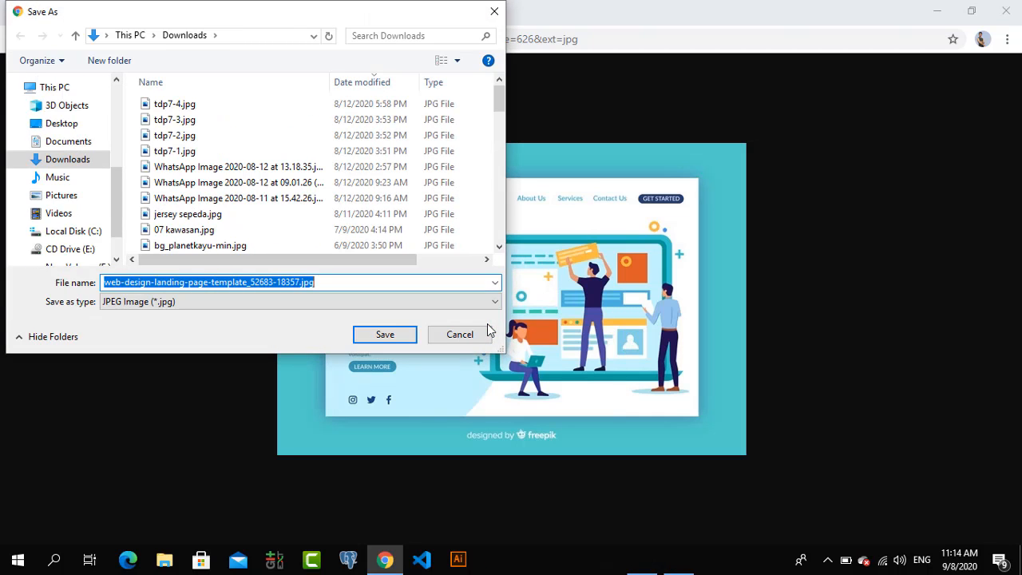
key("Return")
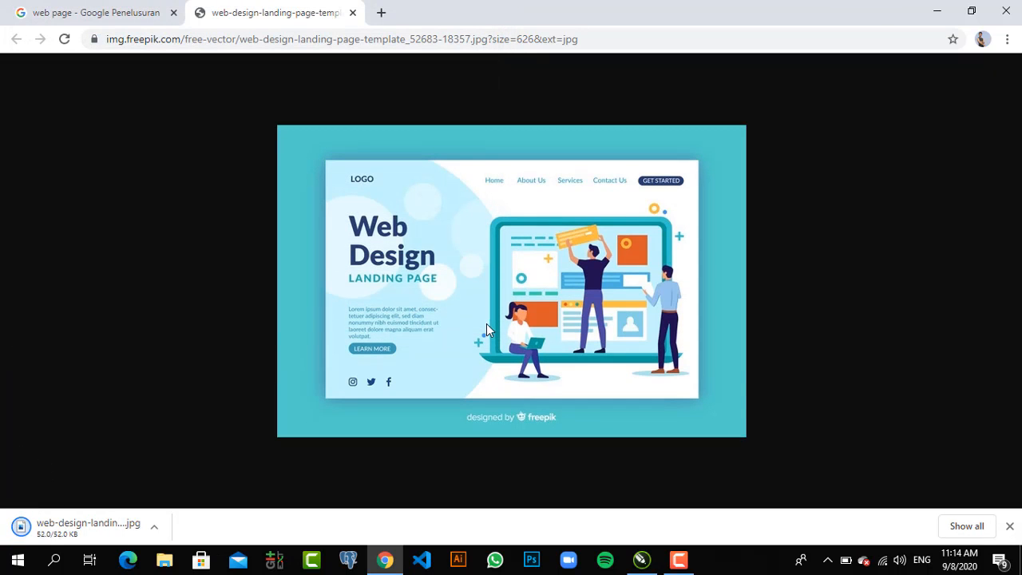
Place the saved landing page image from Downloads beside the CorelDRAW page's left edge, scaled to about 1,552 × 1,034 px
left_click(162, 560)
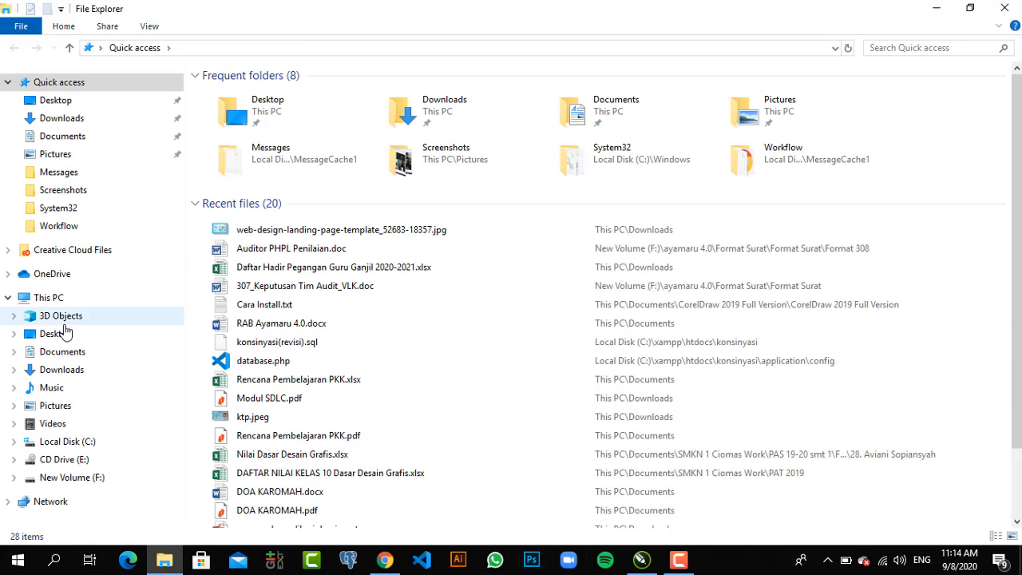
left_click(68, 370)
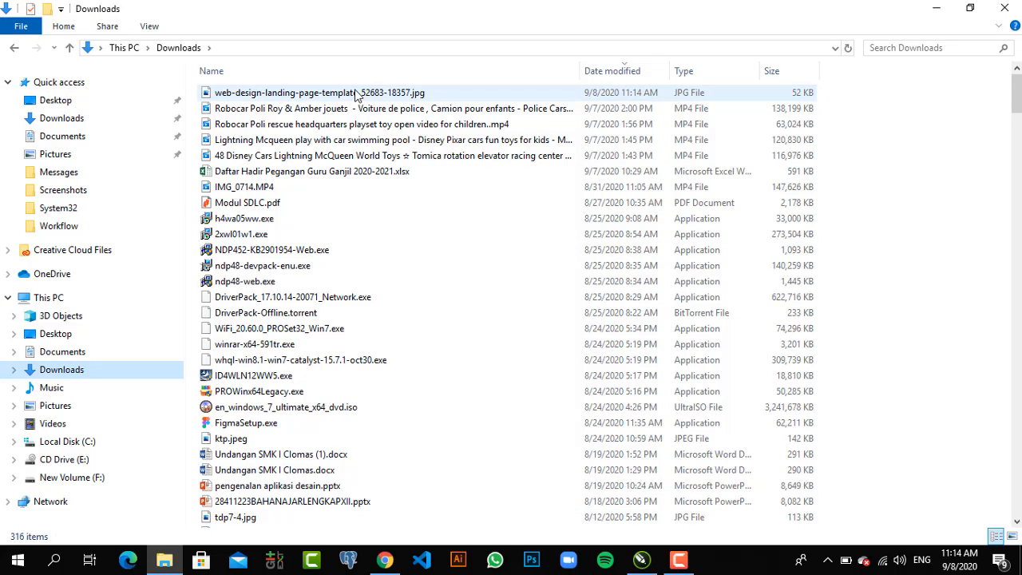
left_click_drag(358, 96, 172, 222)
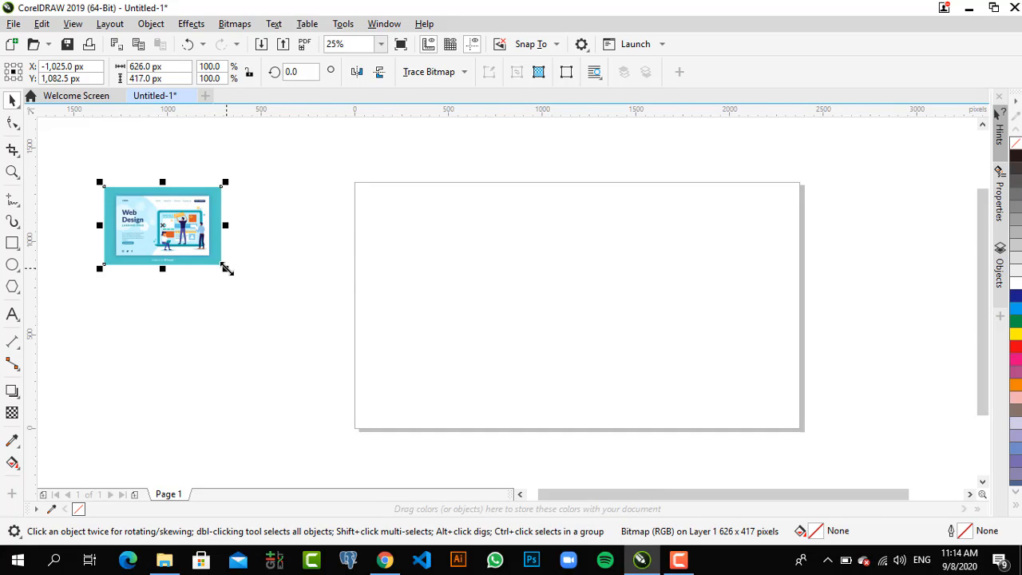
left_click_drag(226, 269, 315, 360)
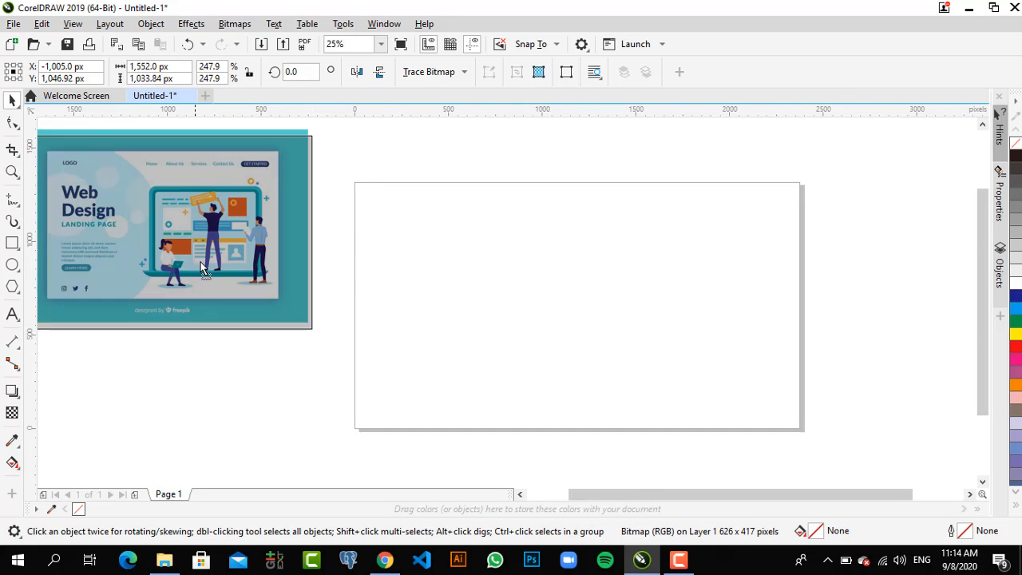
left_click_drag(204, 269, 224, 296)
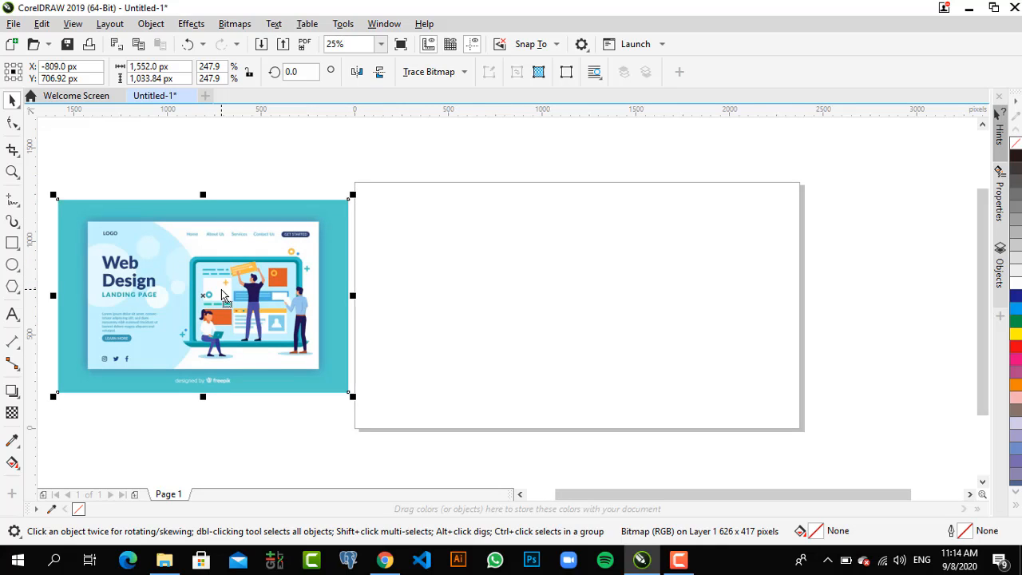
Examine the layout of the reference landing page image up close and compare it with the blank page beside it
key("z")
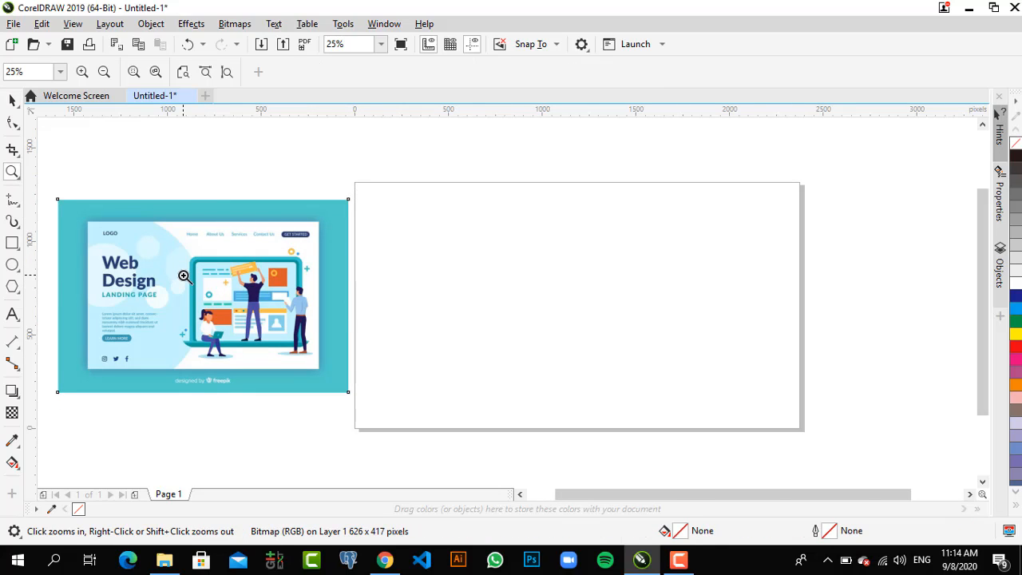
left_click(186, 277)
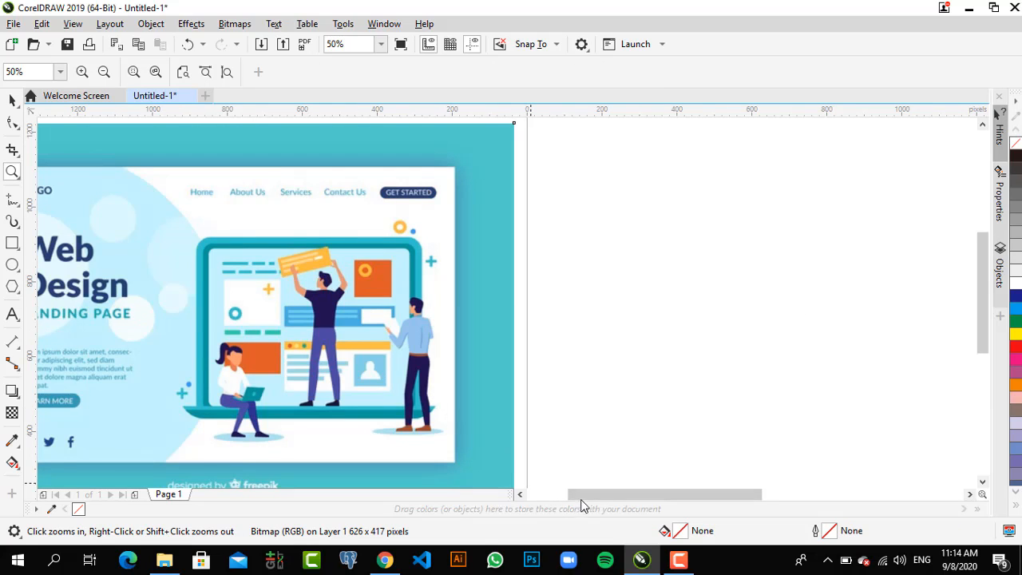
left_click_drag(583, 497, 548, 497)
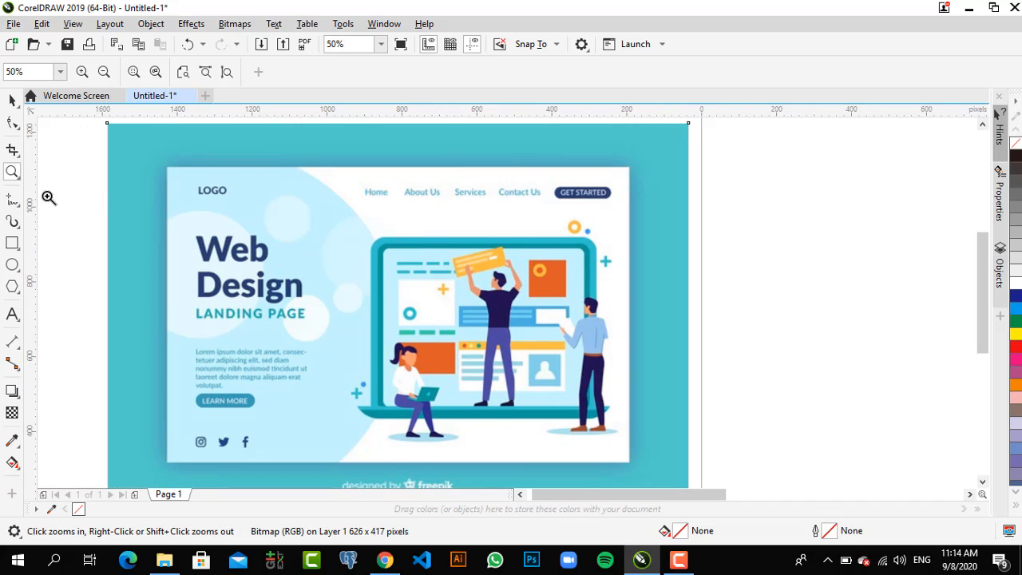
left_click(12, 101)
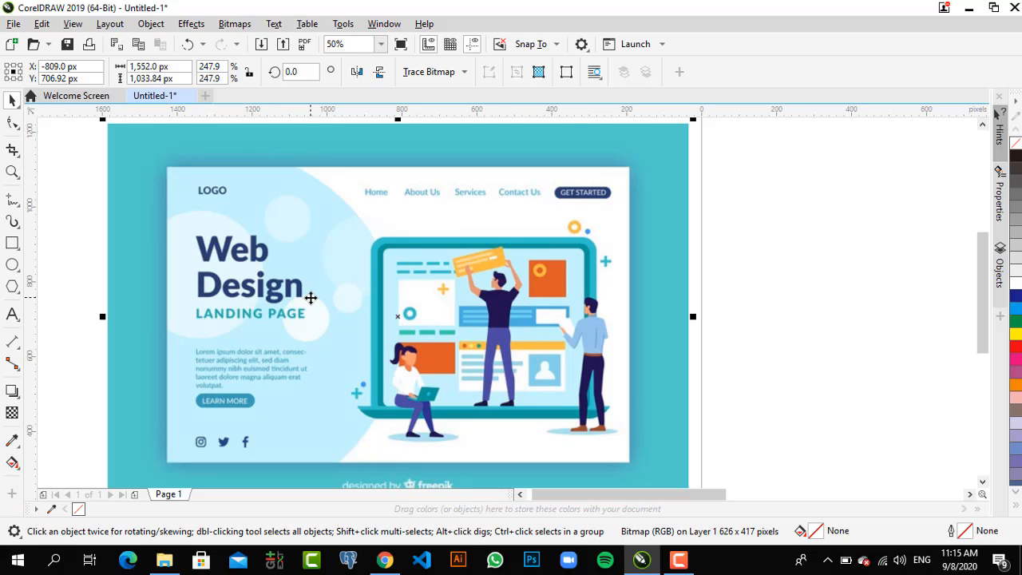
key("z")
right_click(488, 246)
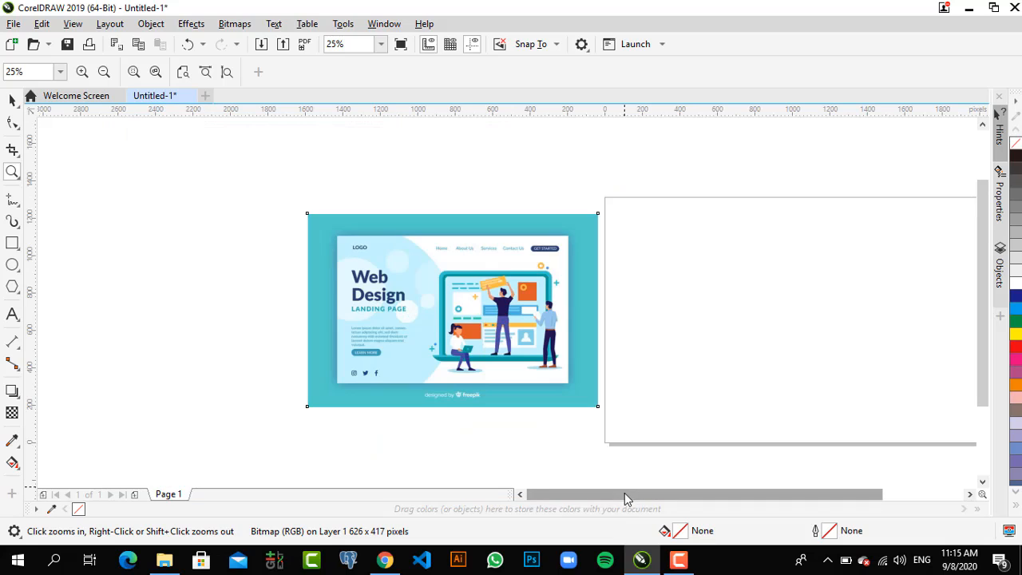
left_click_drag(625, 493, 509, 495)
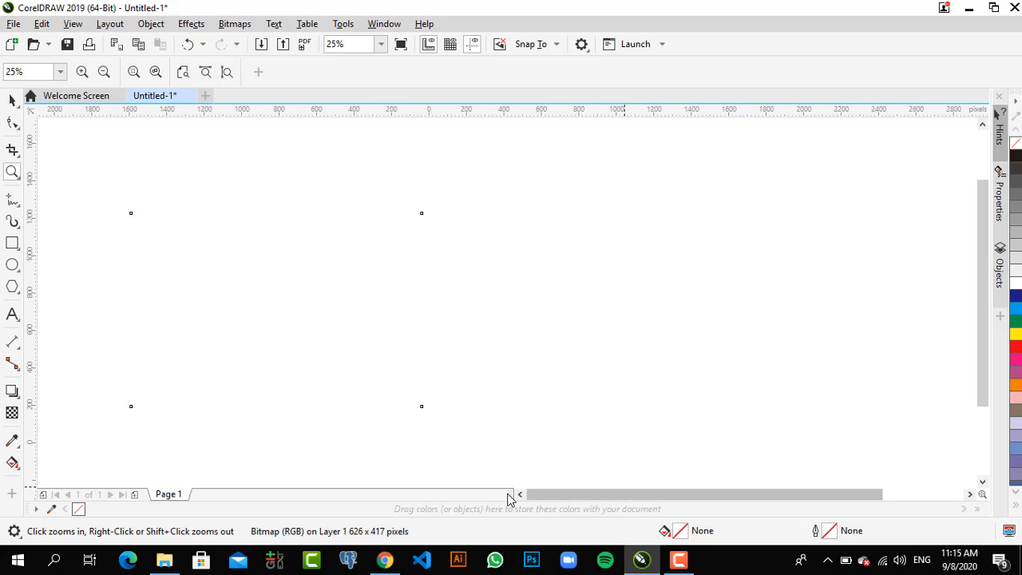
left_click(537, 319, "shift")
left_click(537, 318)
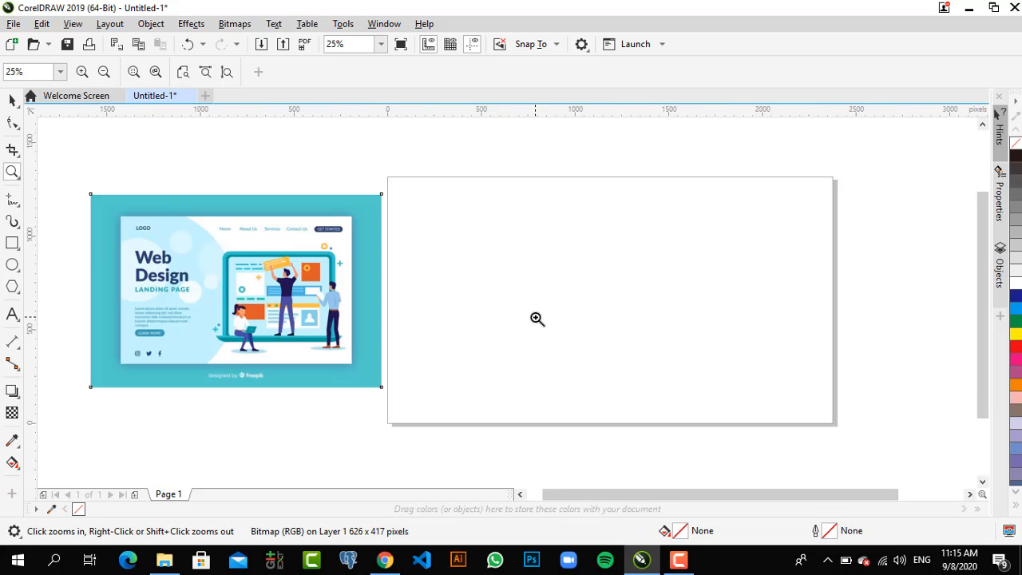
left_click(12, 100)
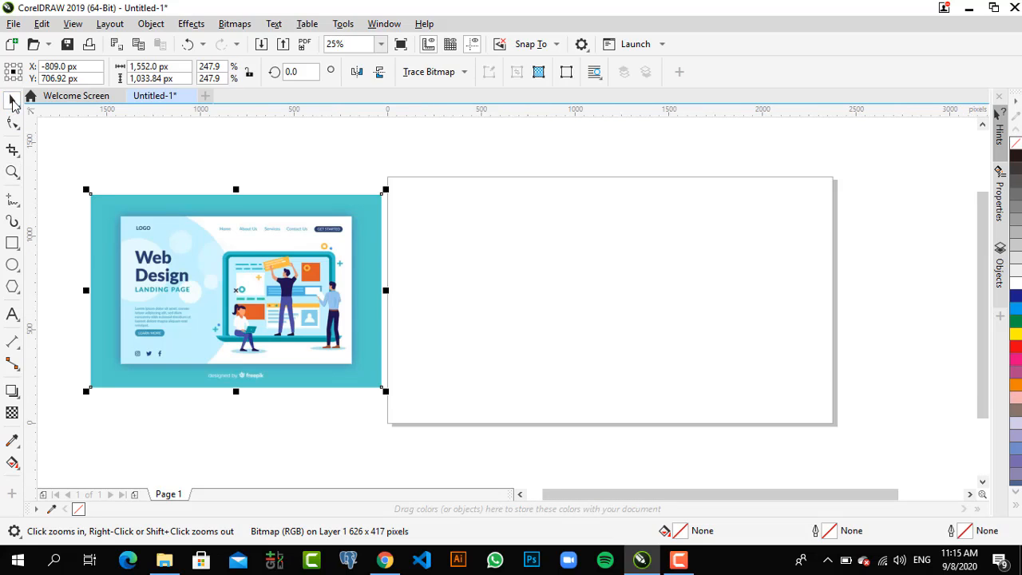
left_click(341, 142)
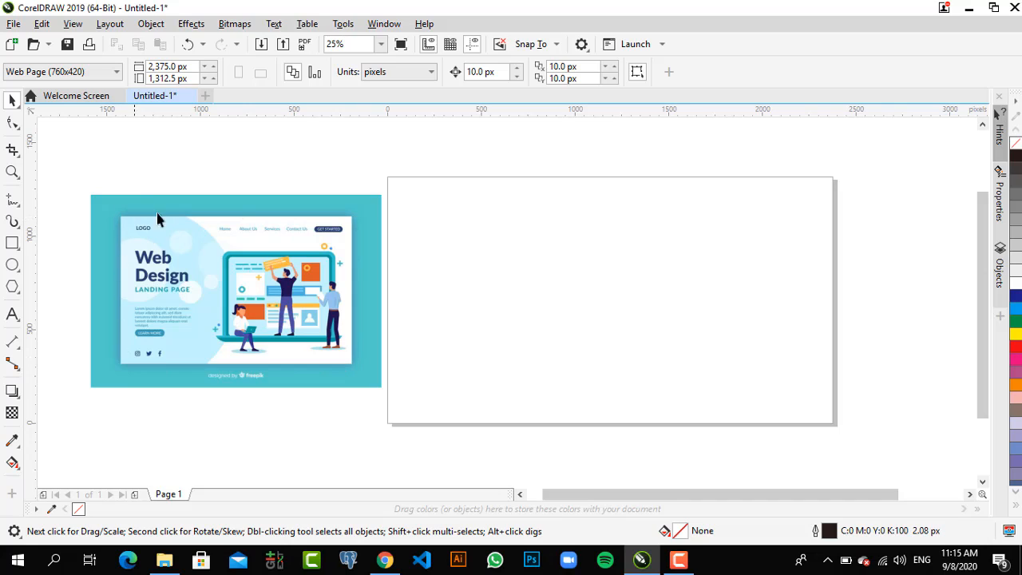
left_click(12, 244)
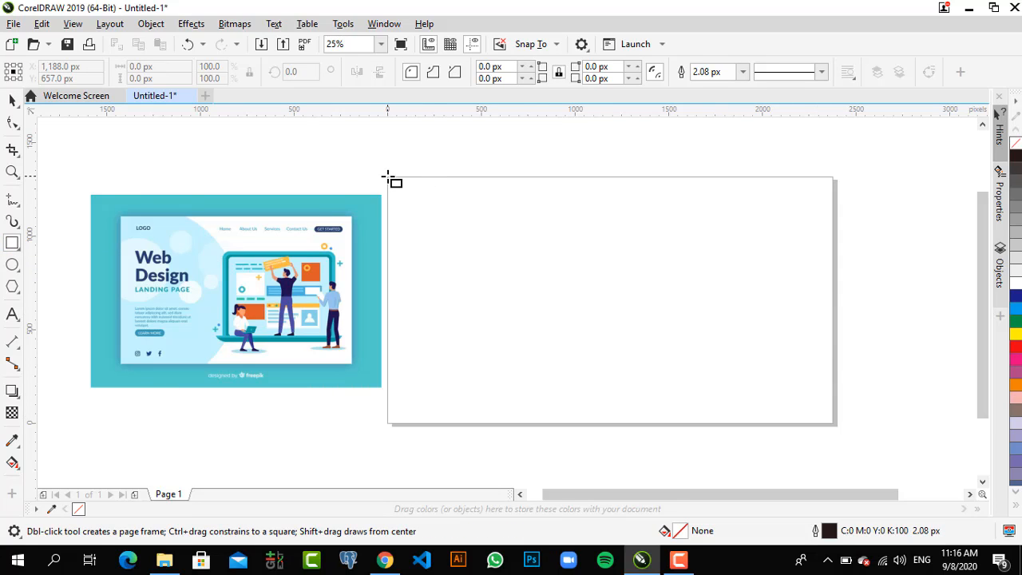
left_click_drag(387, 177, 834, 423)
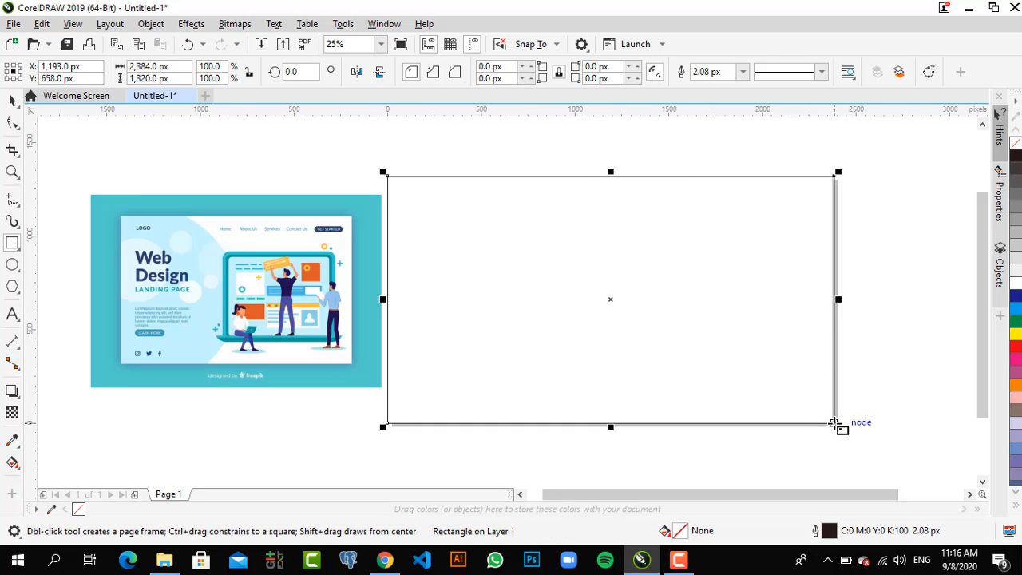
key("Delete")
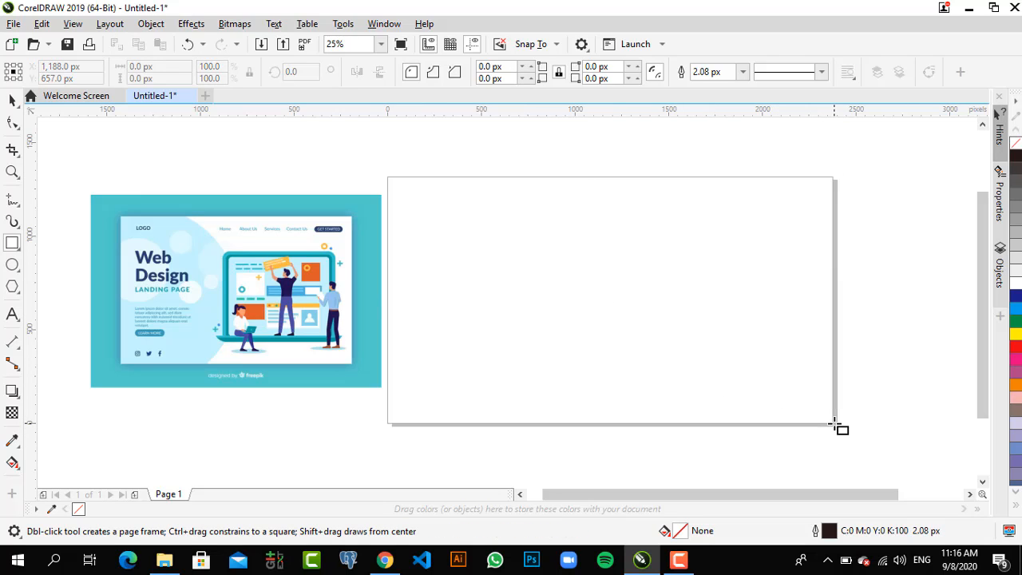
Add a rectangle frame matching the page size and draw an ellipse about 1,616 × 1,676 px overlapping its left part
double_click(13, 243)
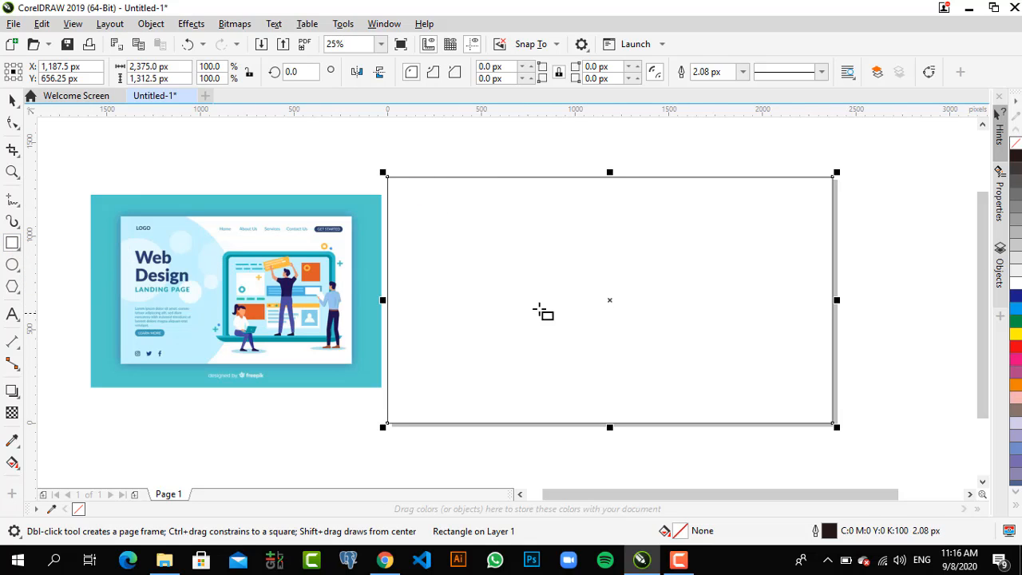
left_click(12, 99)
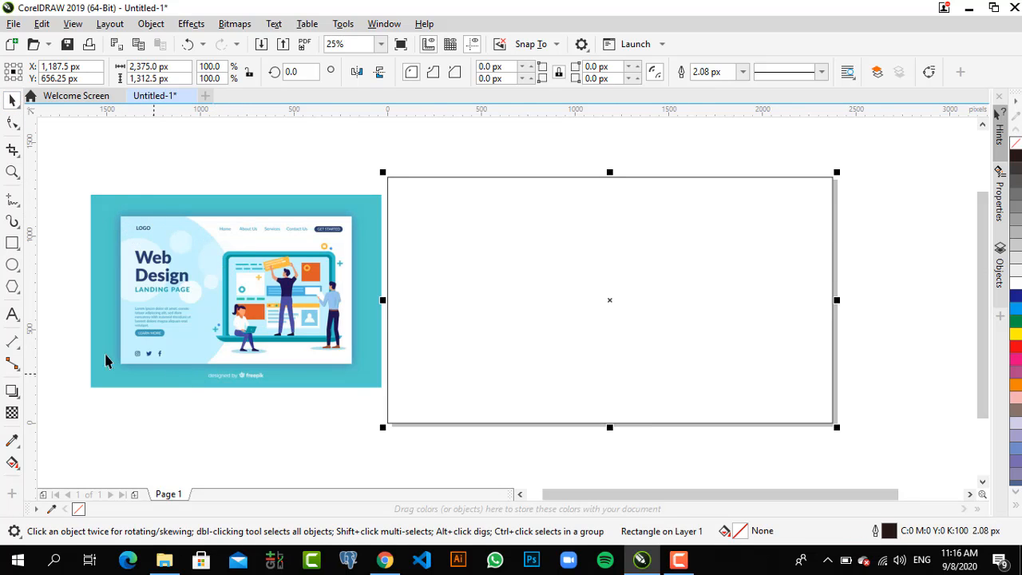
left_click(12, 264)
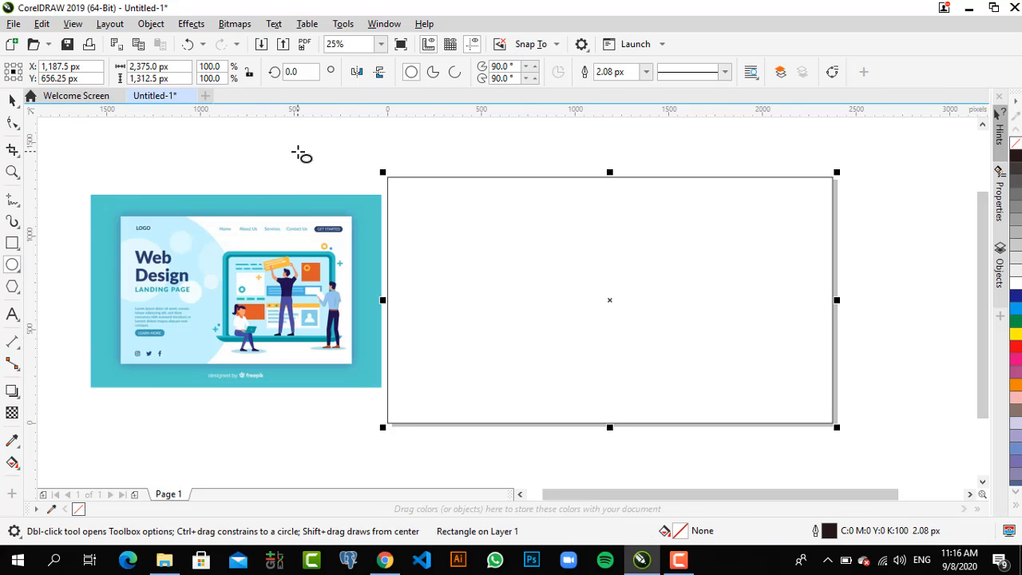
left_click_drag(296, 152, 601, 436)
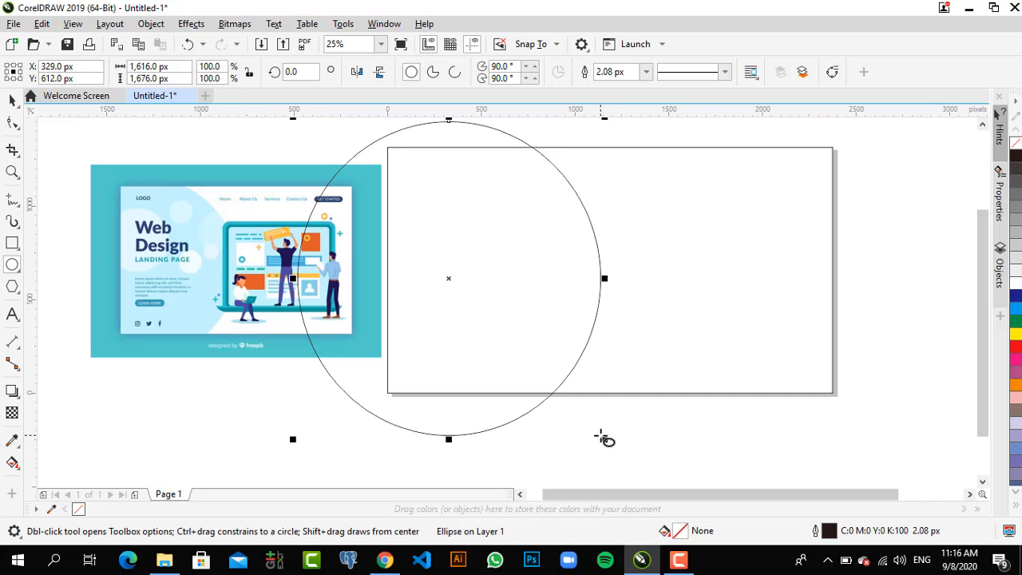
Intersect the page frame with the large ellipse, then delete the original ellipse so only its part inside the page remains
left_click_drag(981, 299, 983, 291)
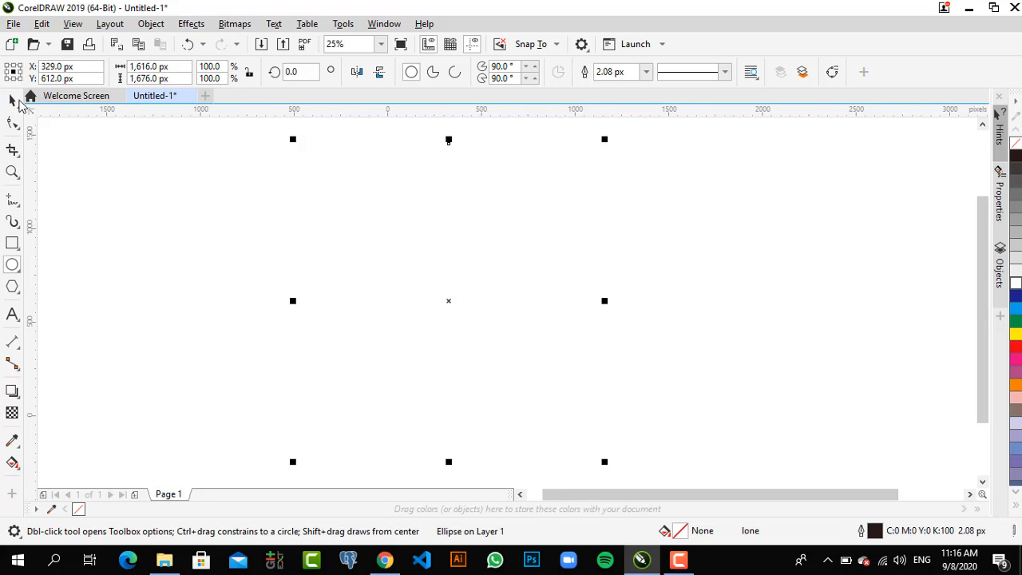
left_click(12, 100)
left_click(823, 209)
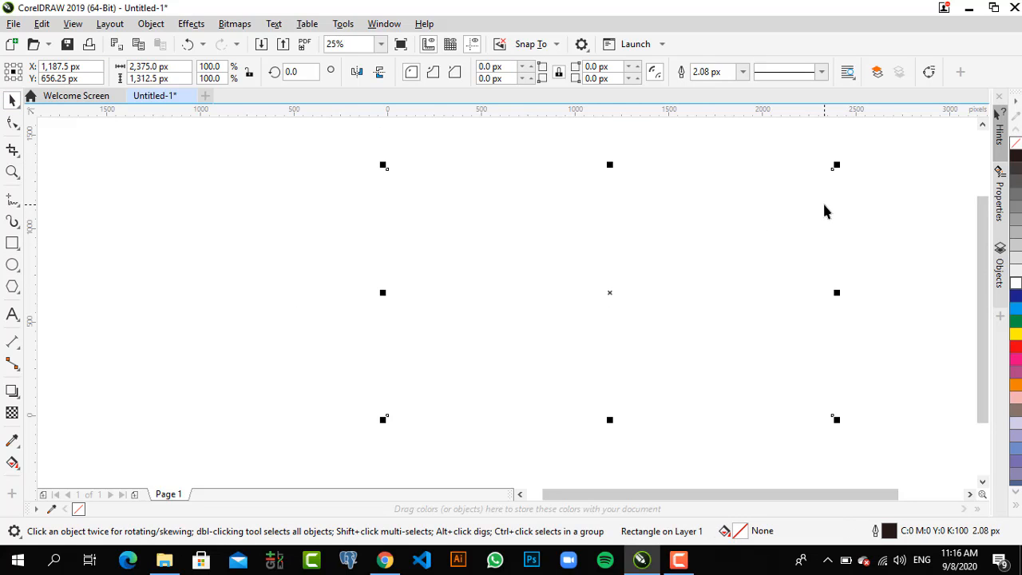
left_click(898, 218)
key("z")
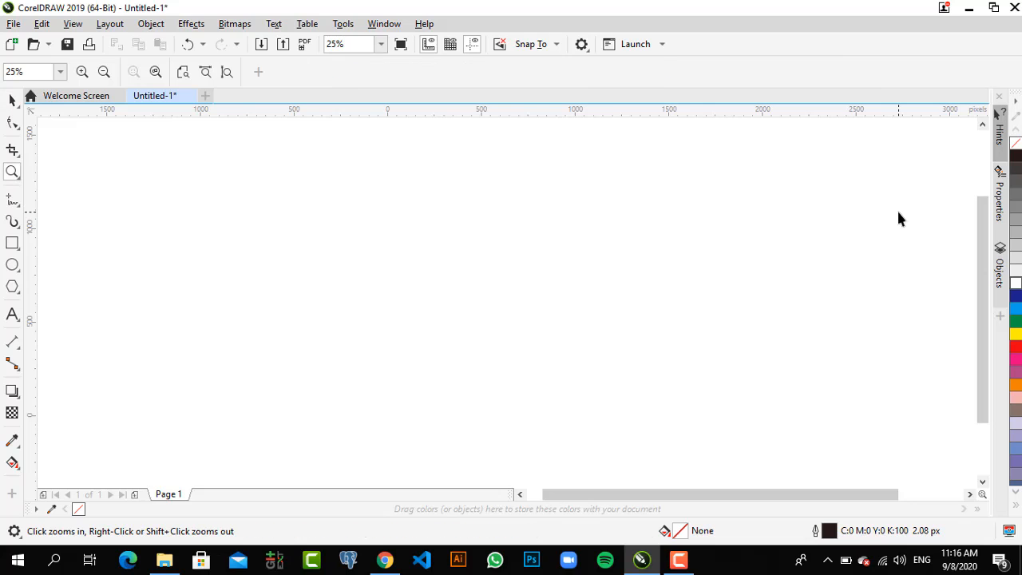
key("F3")
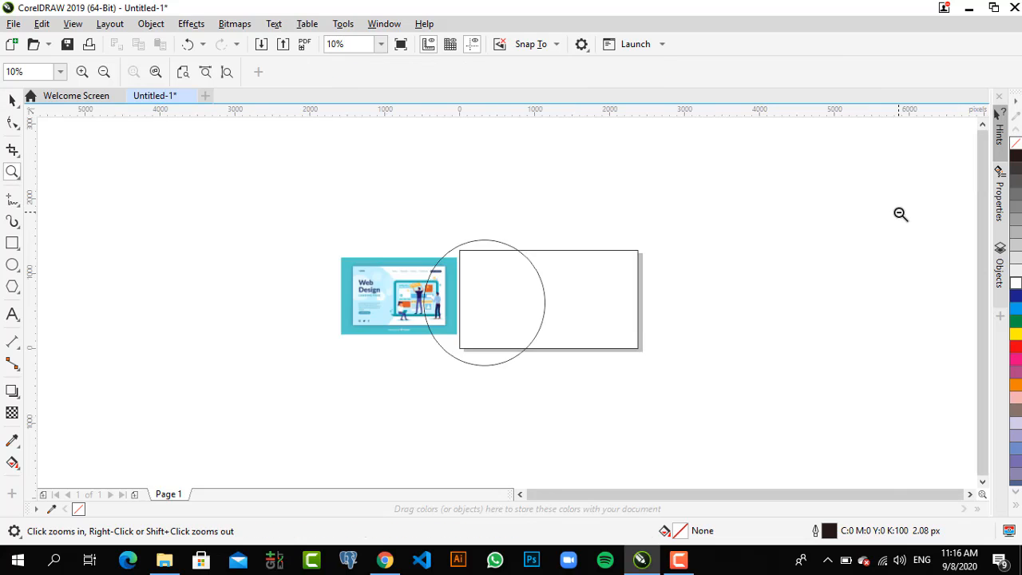
left_click(559, 199)
left_click_drag(977, 253, 983, 321)
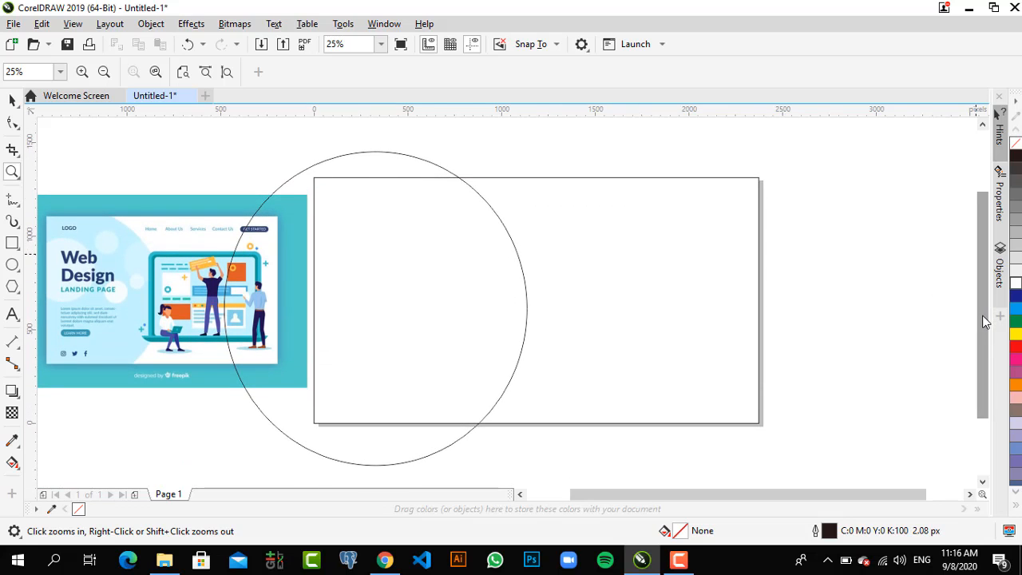
left_click(12, 99)
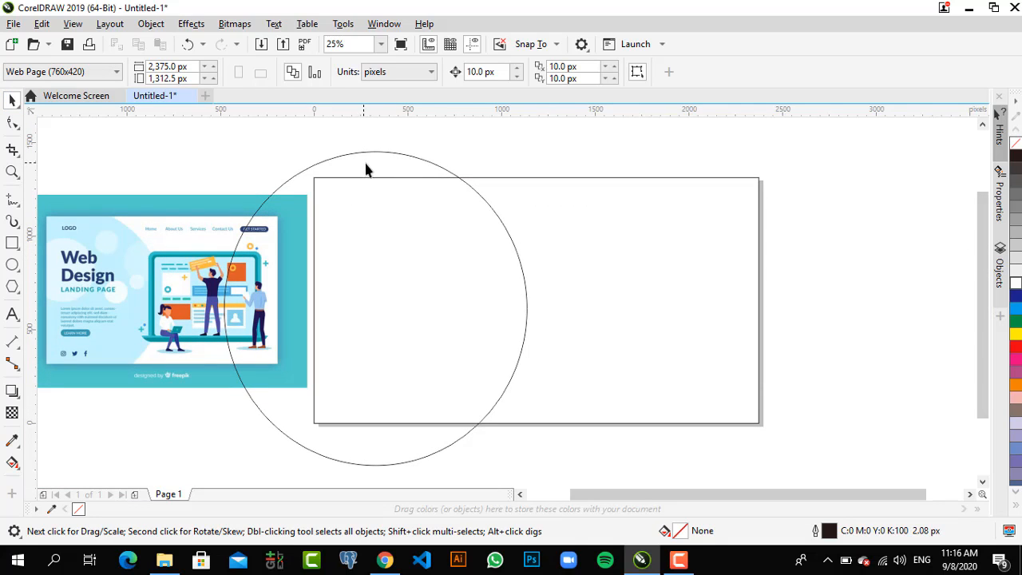
left_click(613, 231)
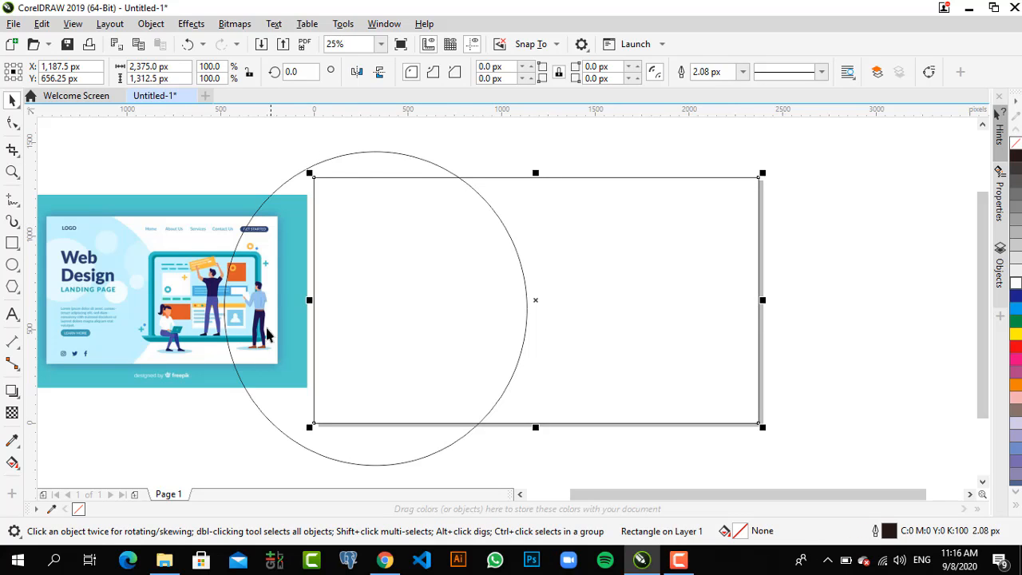
left_click(277, 425, "shift")
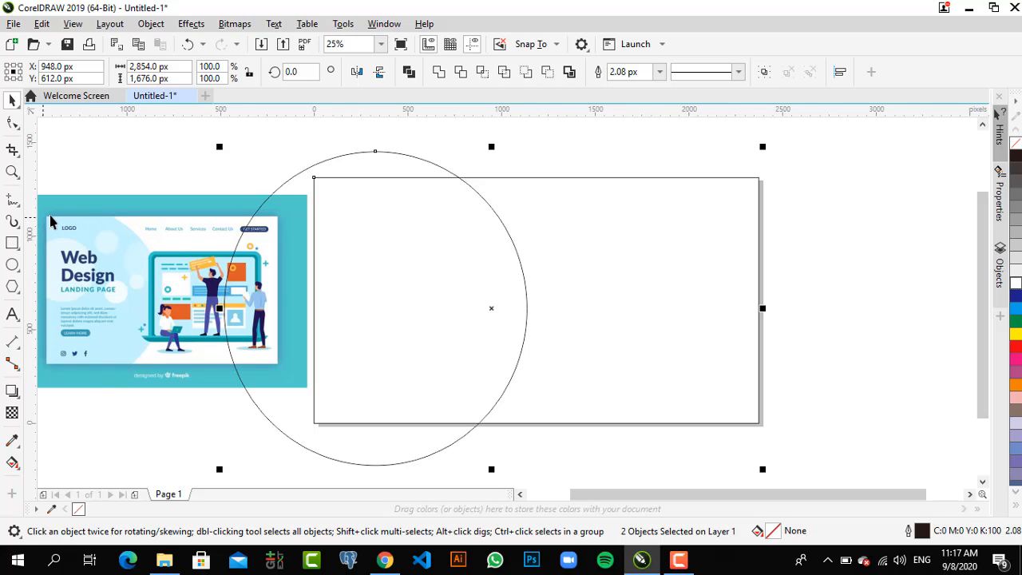
left_click(483, 72)
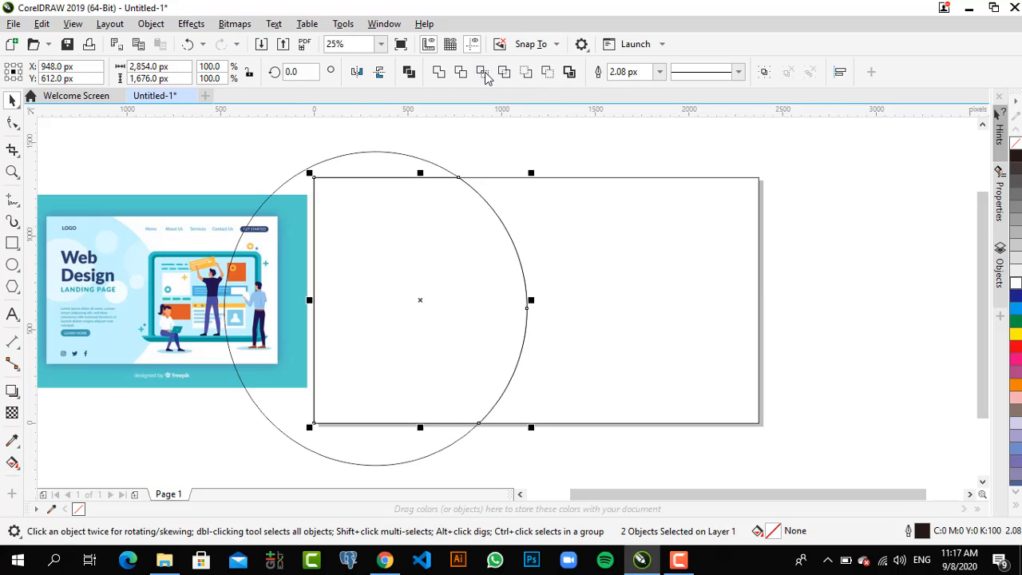
left_click(379, 153)
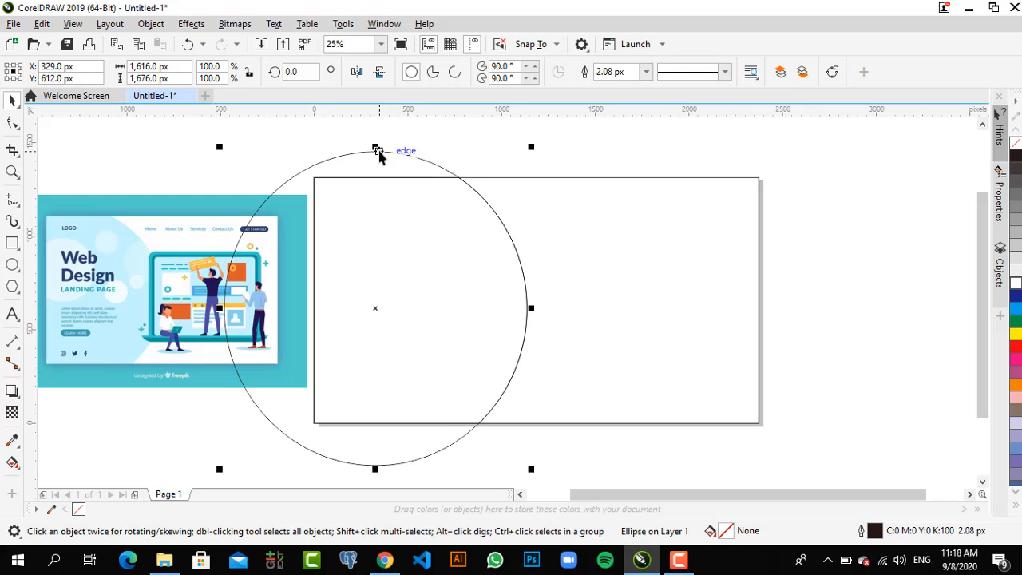
key("Delete")
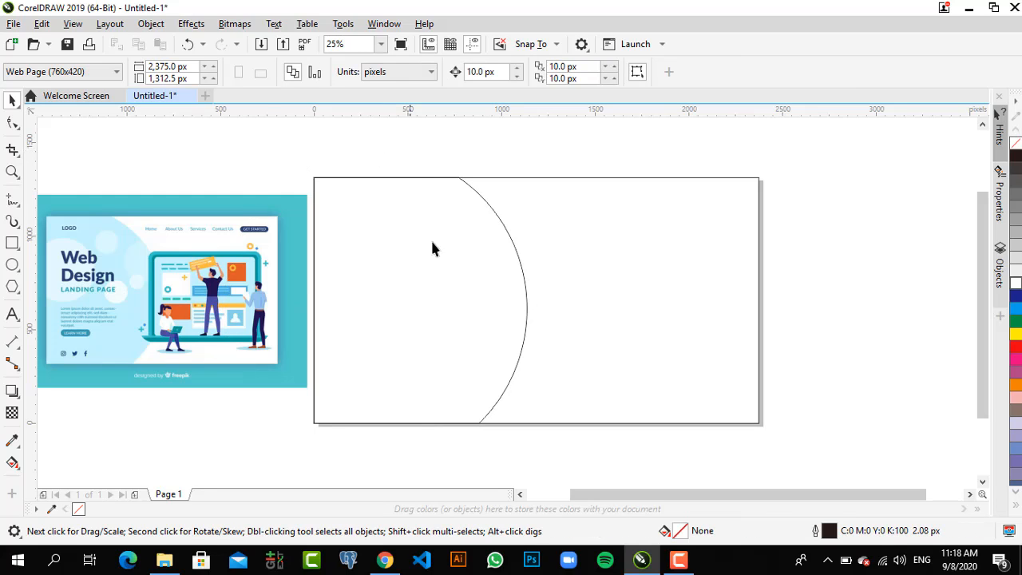
Fill the curved shape on the page's left side with the pale green palette colour C40 M0 Y40 K0
left_click(437, 257)
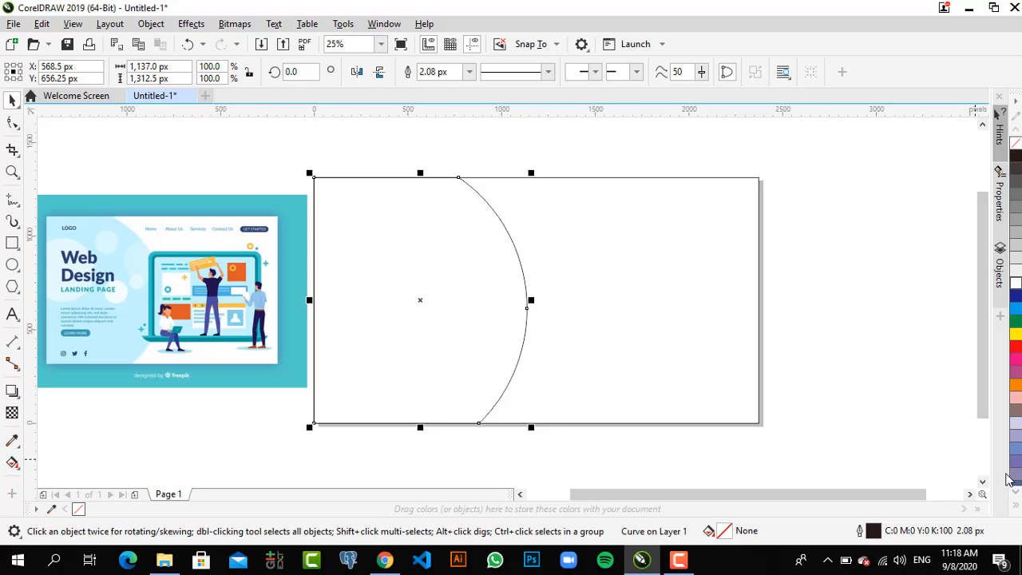
left_click(1014, 512)
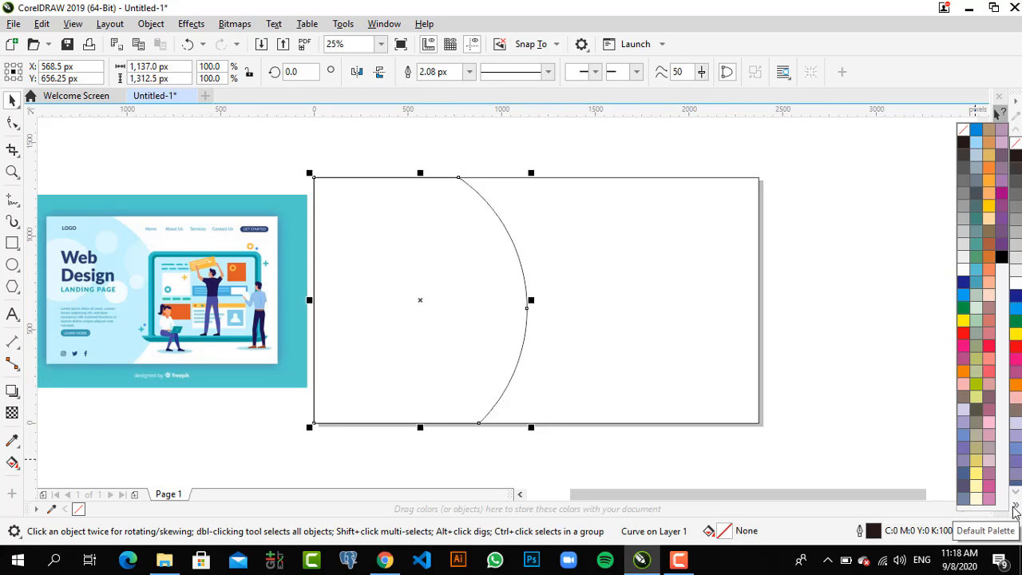
left_click(976, 320)
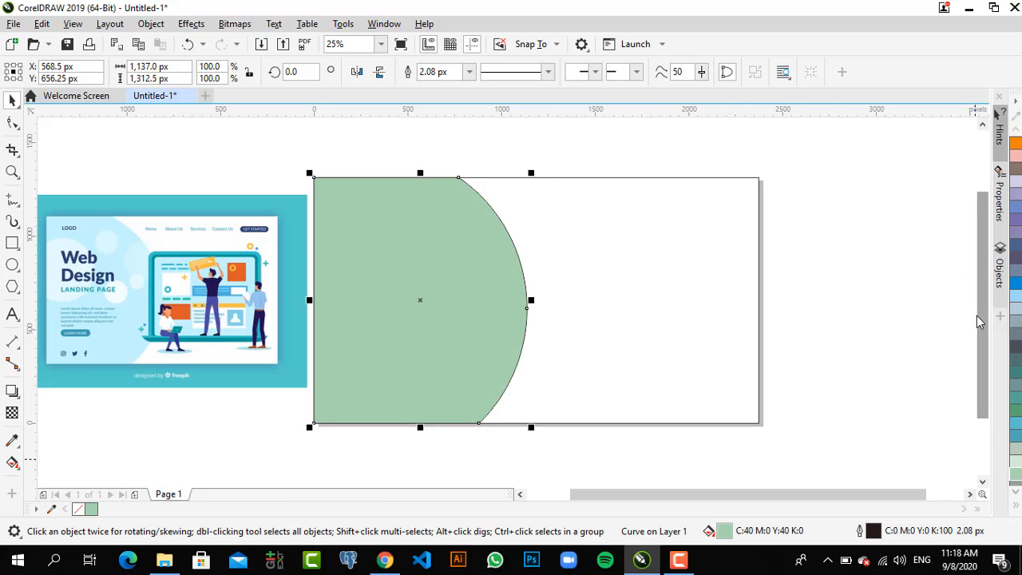
Fill the curved shape with the light blue #D5F7FF sampled from the reference image's background
left_click(12, 441)
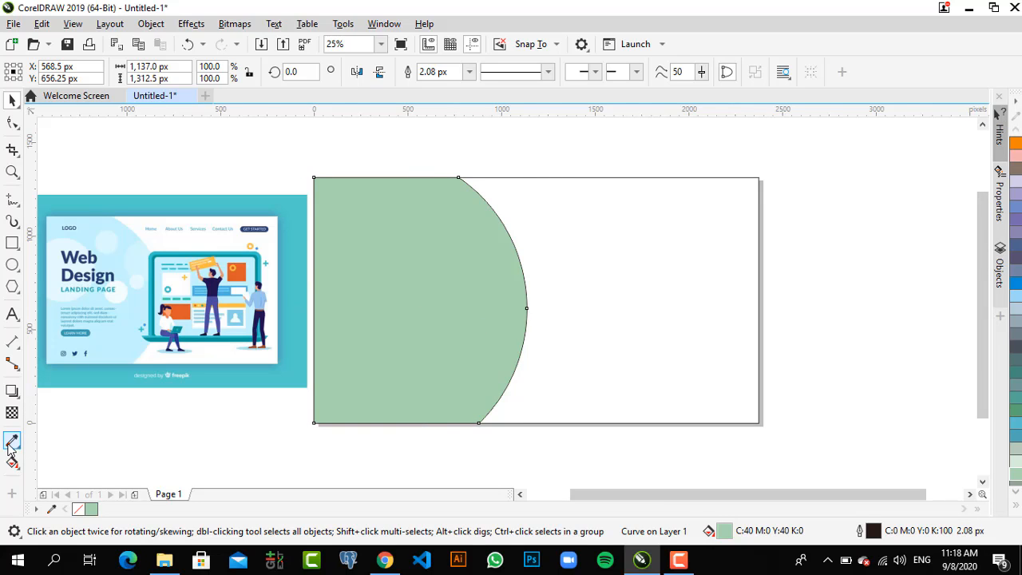
left_click(134, 252)
left_click(371, 276)
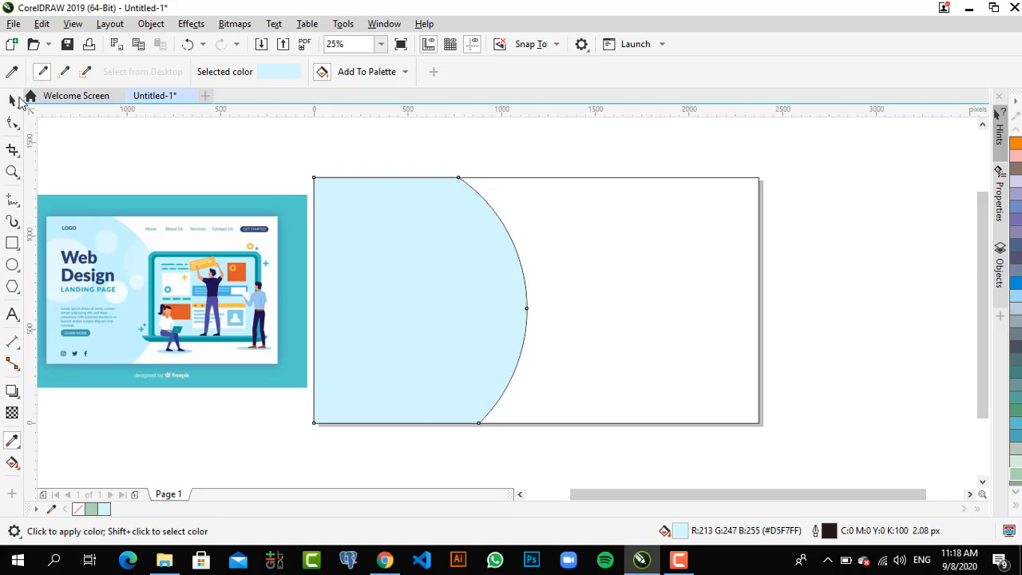
left_click(13, 100)
left_click(147, 140)
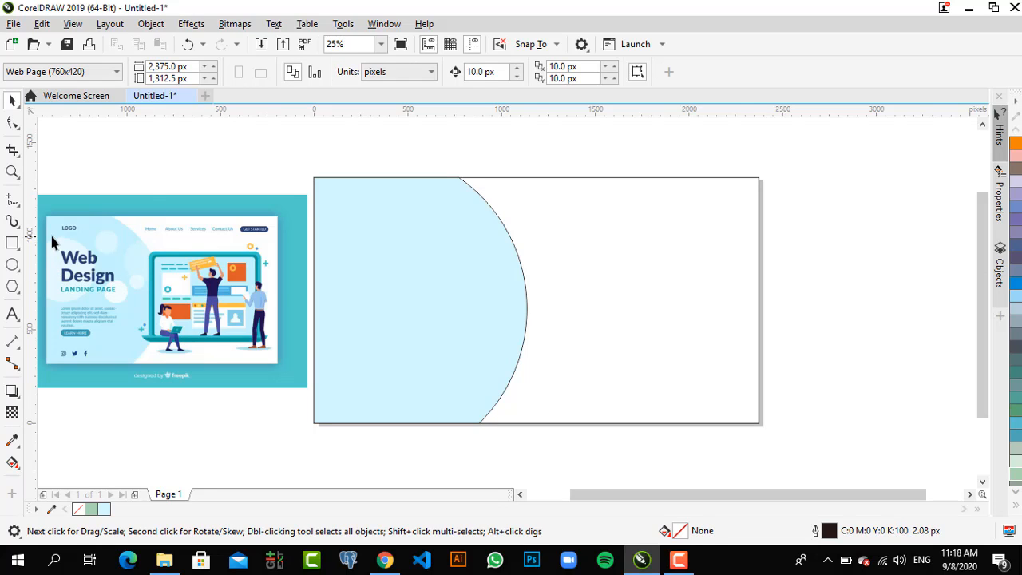
Draw a circle about 456 px in diameter on the blue shape and move it to overlap the page's left edge
left_click(12, 265)
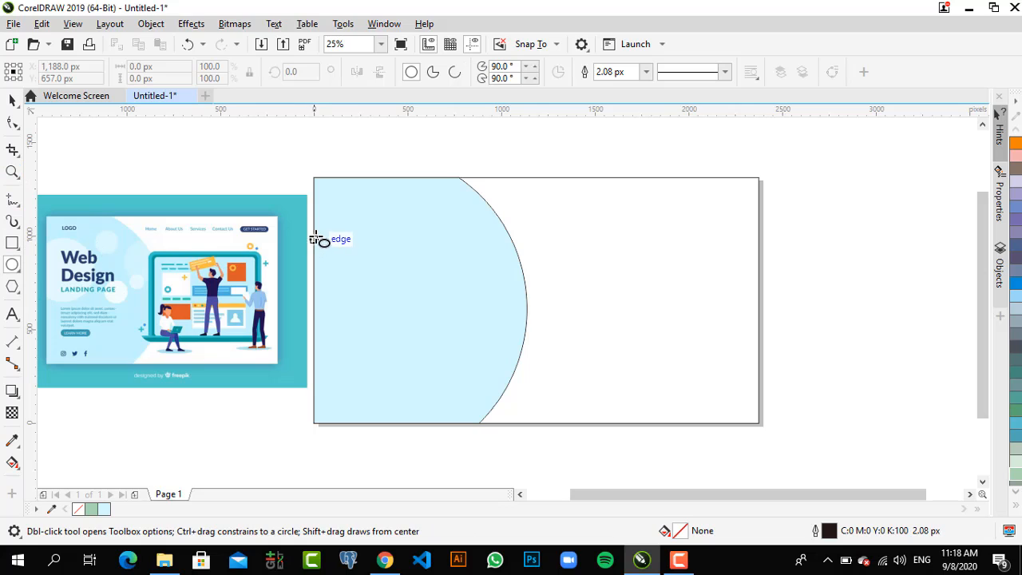
left_click_drag(334, 241, 421, 313)
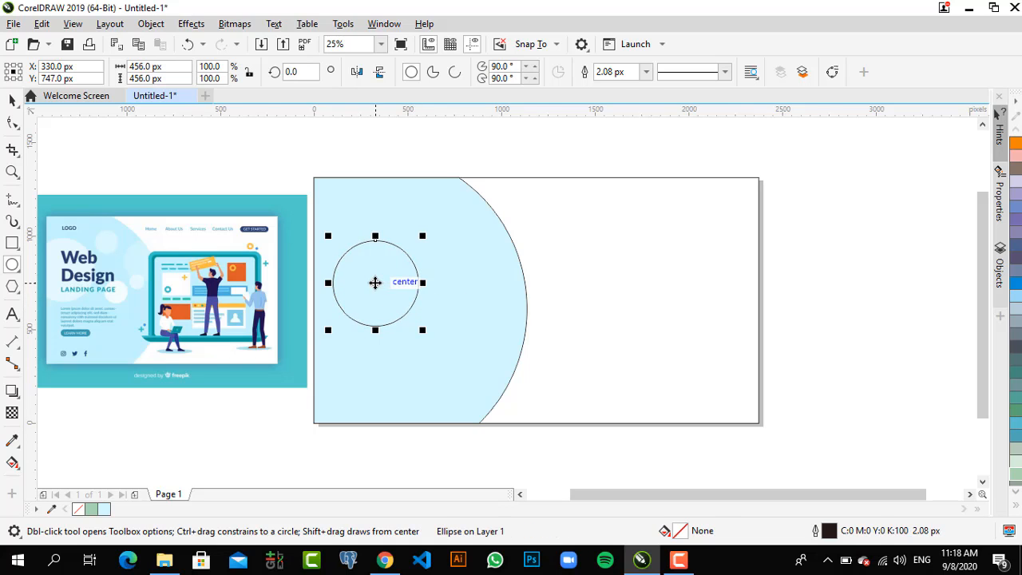
left_click_drag(375, 281, 347, 252)
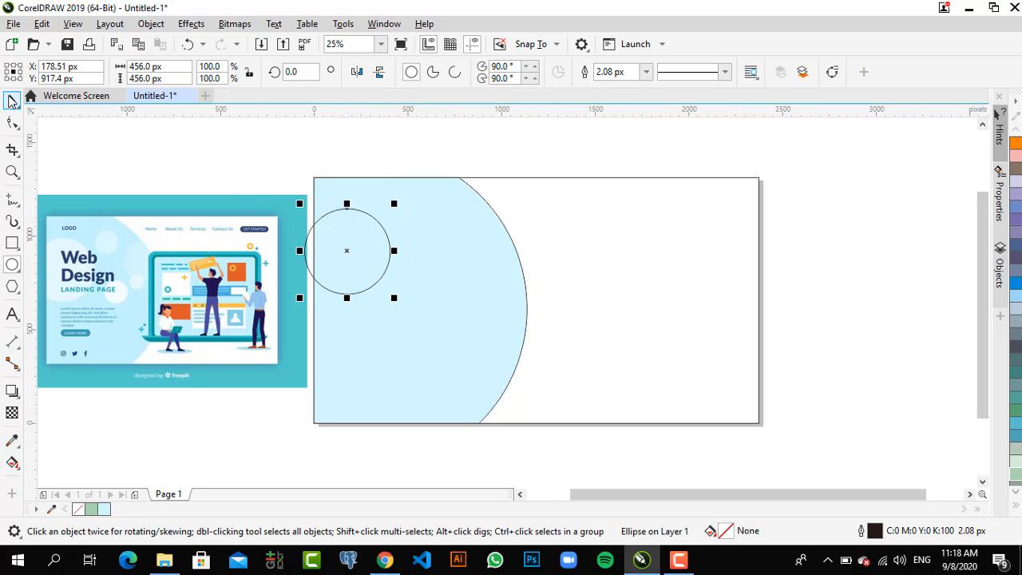
Intersect the 456 px circle with the blue curved shape and delete the original circle
left_click(12, 100)
left_click(485, 340, "shift")
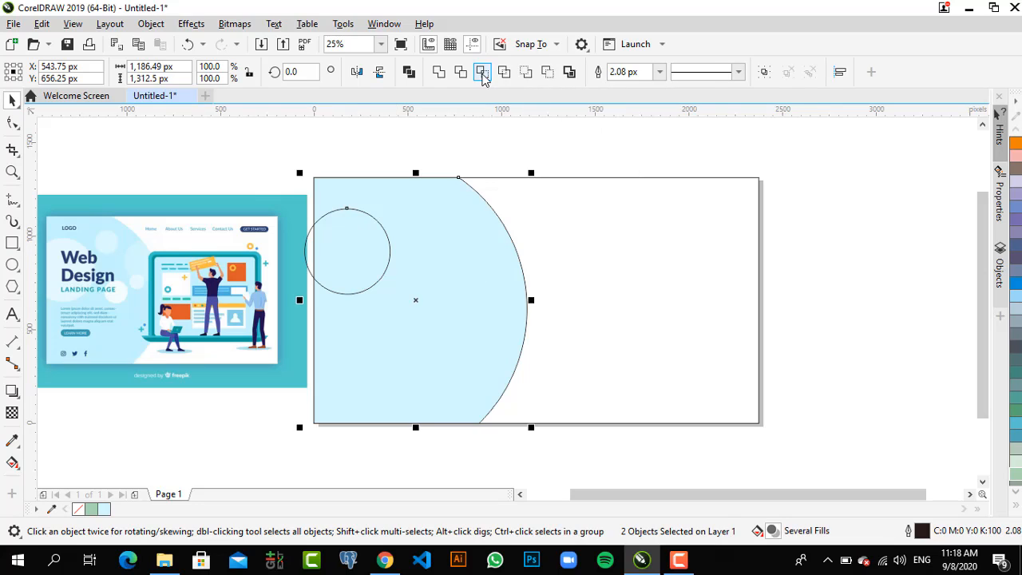
left_click(482, 73)
left_click(242, 139)
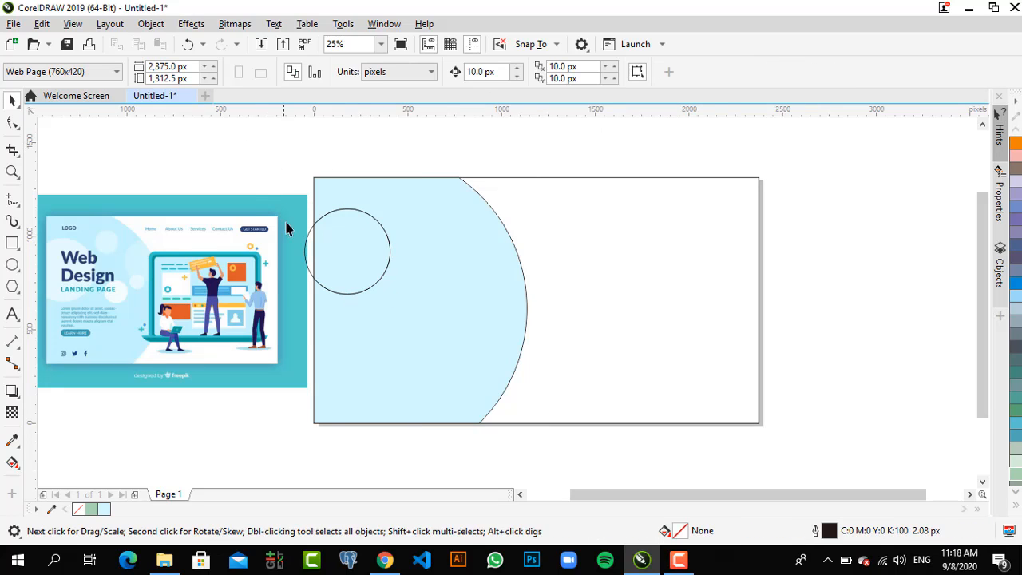
left_click(310, 257)
key("Delete")
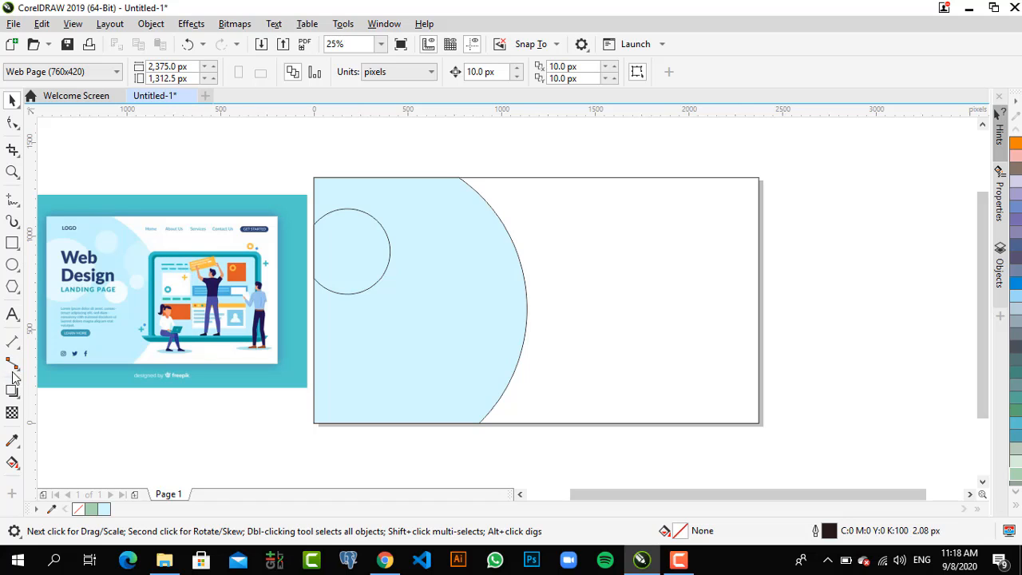
Fill the clipped circle at the page's left edge with the paler blue sampled from the matching circle in the reference image
left_click(12, 438)
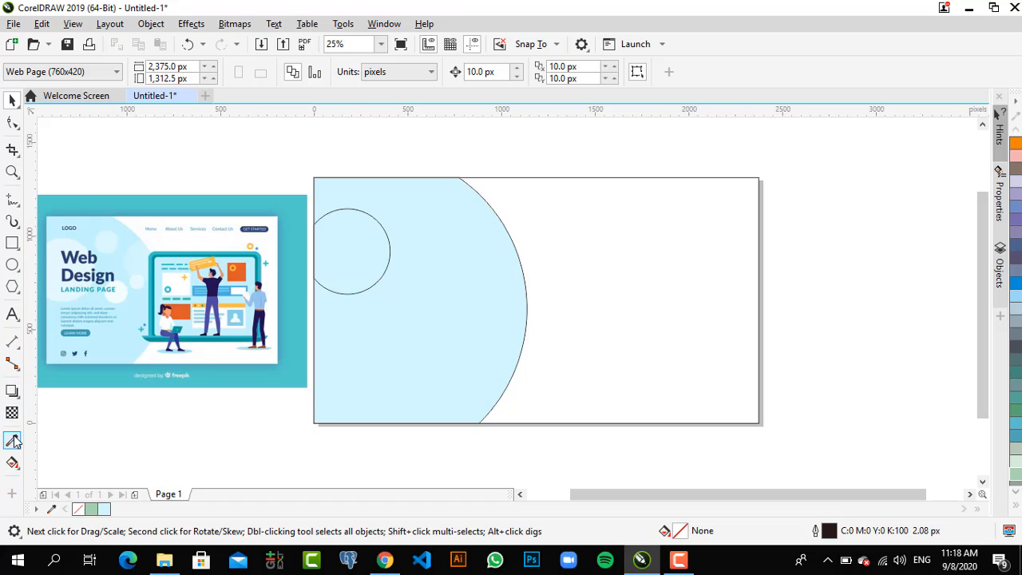
left_click(56, 265)
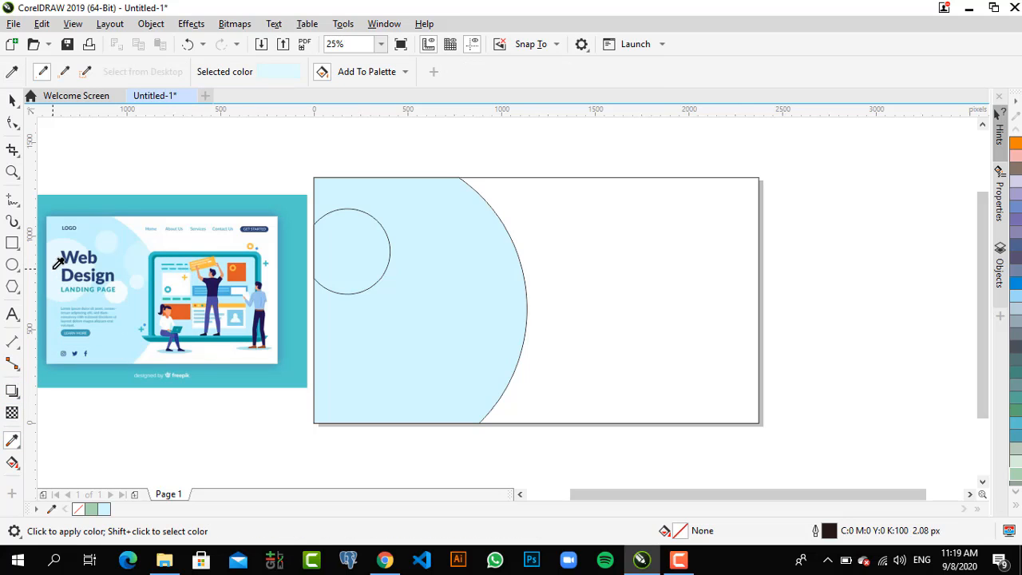
left_click(353, 253)
left_click(12, 101)
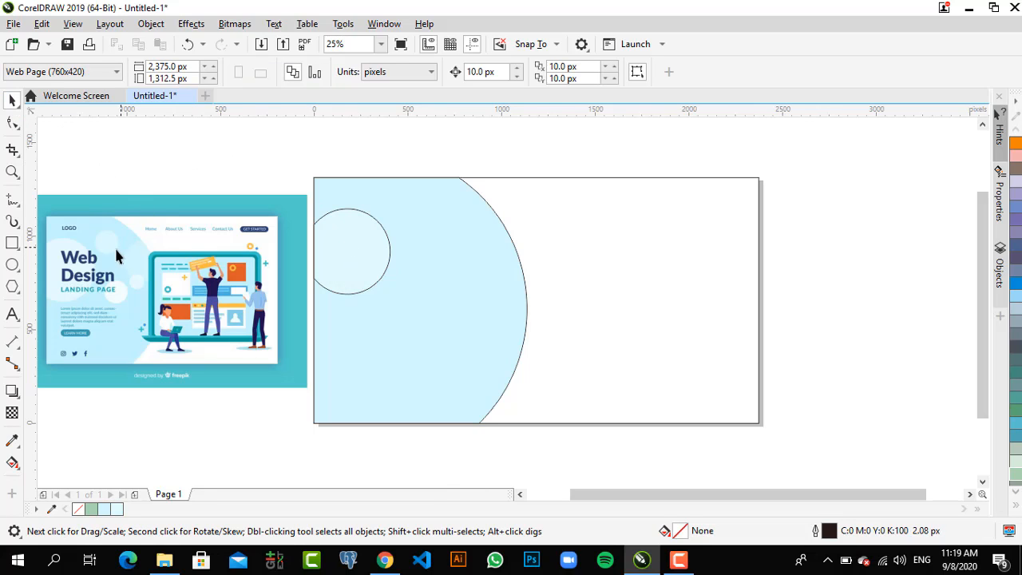
Draw a small circle about 180 px in diameter in the upper part of the blue shape, beside the clipped circle
left_click(12, 264)
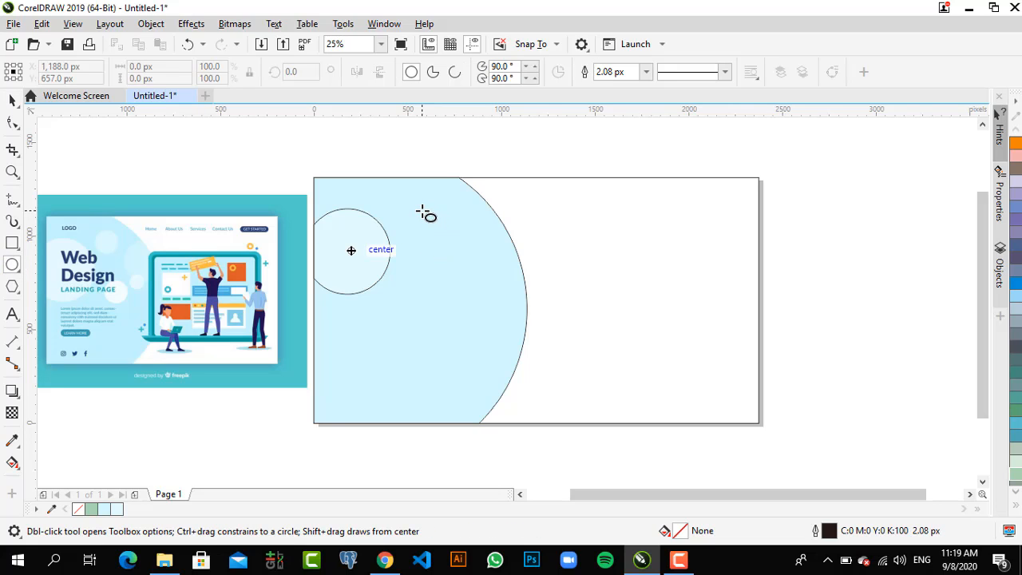
left_click_drag(423, 210, 460, 248)
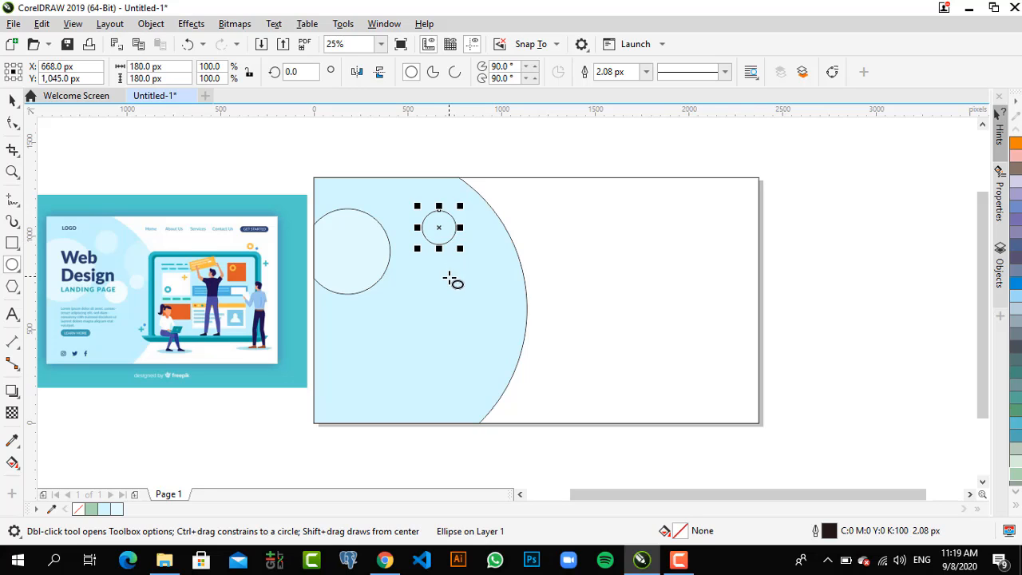
Draw two circles, about 128 px and 260 px in diameter, side by side in the lower part of the blue shape
left_click_drag(446, 305, 469, 328)
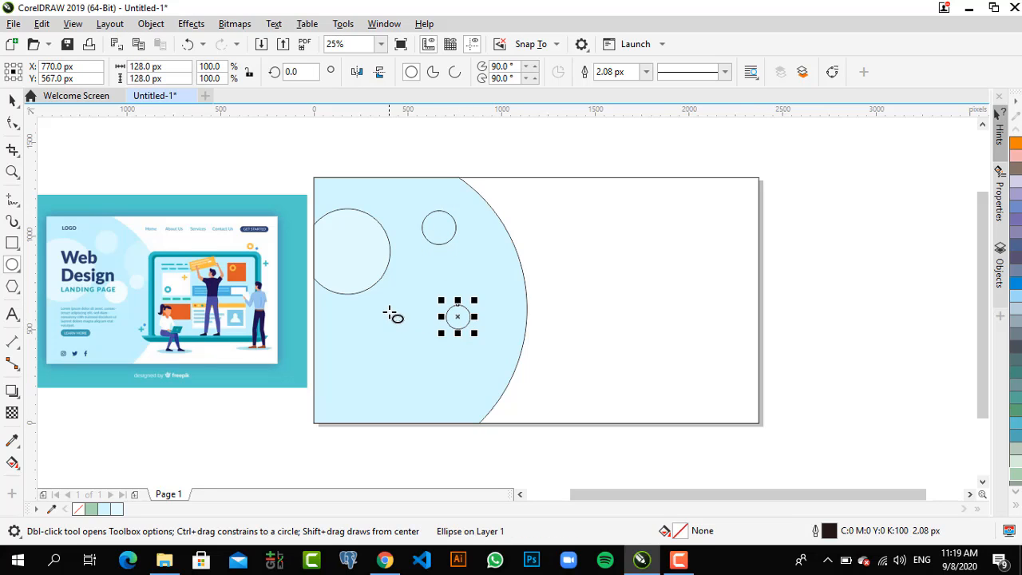
left_click_drag(399, 309, 449, 357)
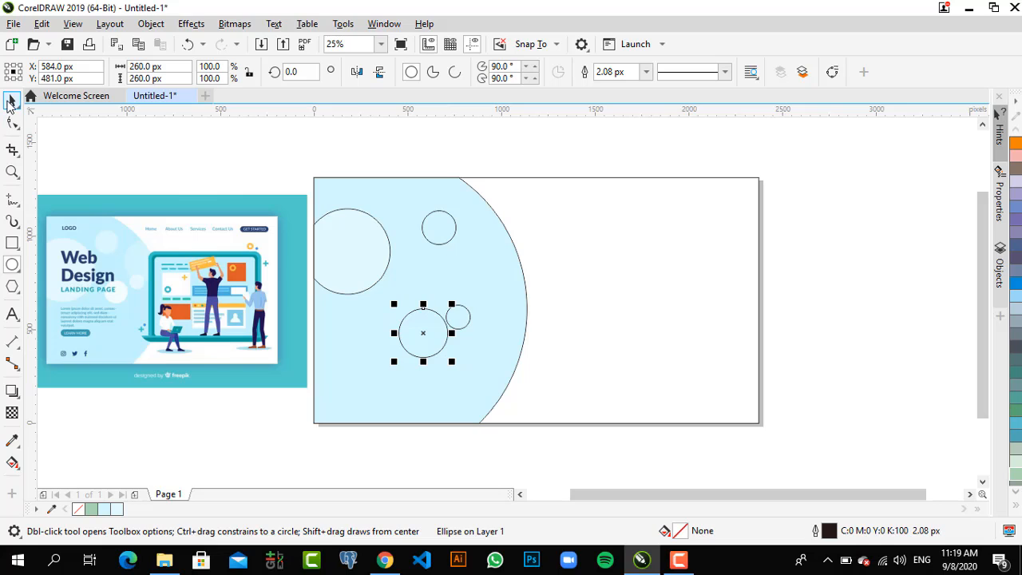
left_click(11, 100)
Fill the 180 px circle in the upper part of the blue shape with the pale blue sampled from the matching reference circle
left_click(12, 440)
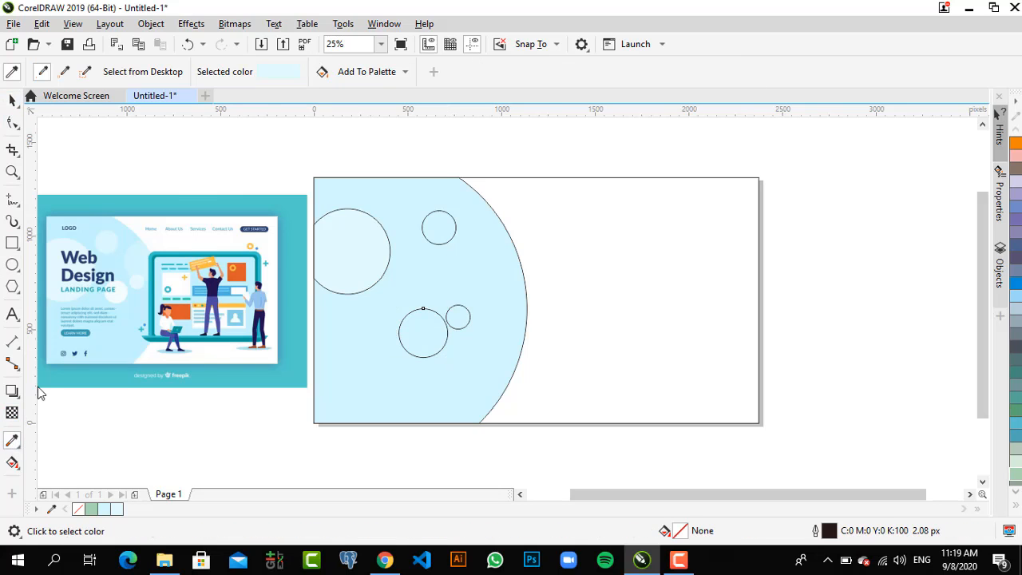
left_click(107, 239)
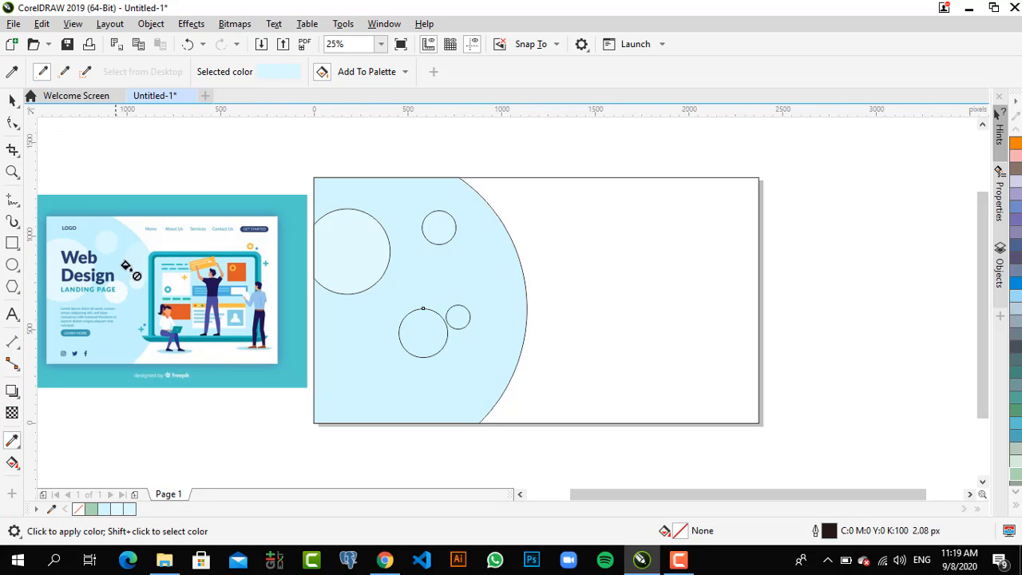
left_click(13, 102)
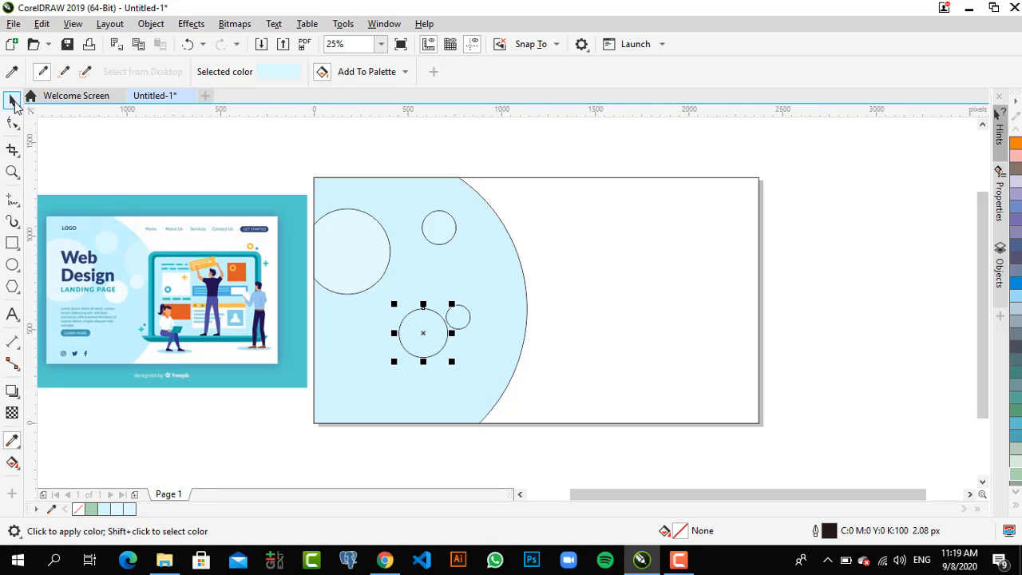
Fill the 260 px circle with the near-white tint sampled from the matching circle in the reference image
left_click(14, 438)
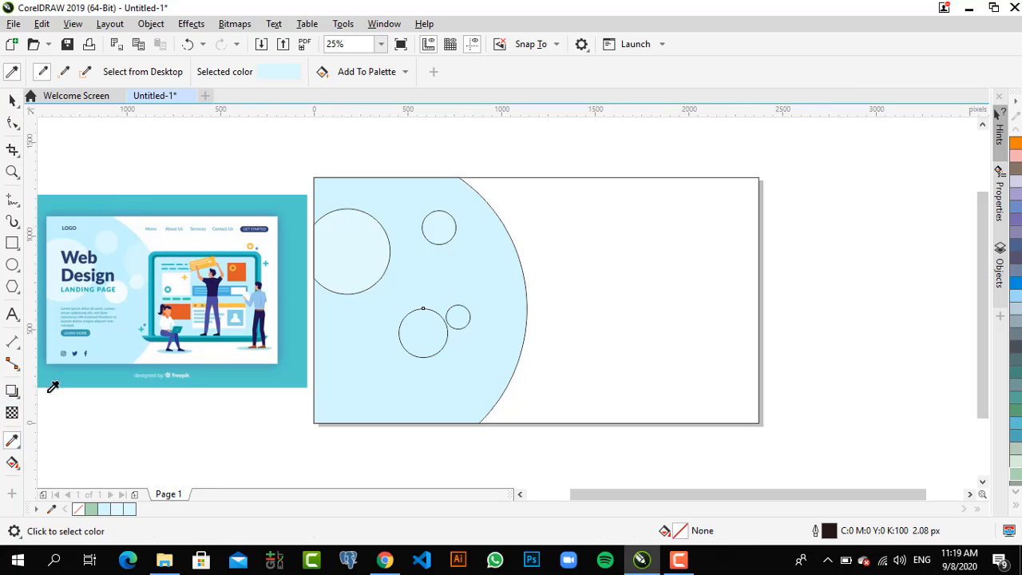
left_click(127, 293)
left_click(418, 341)
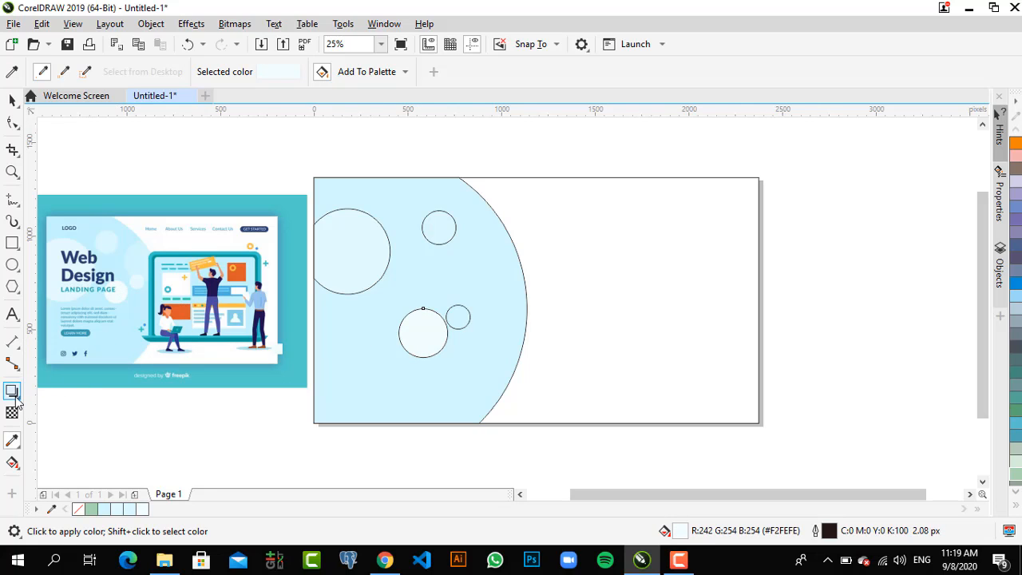
Fill the 128 px circle with the pale tint sampled from the matching small circle in the reference image
left_click(13, 463)
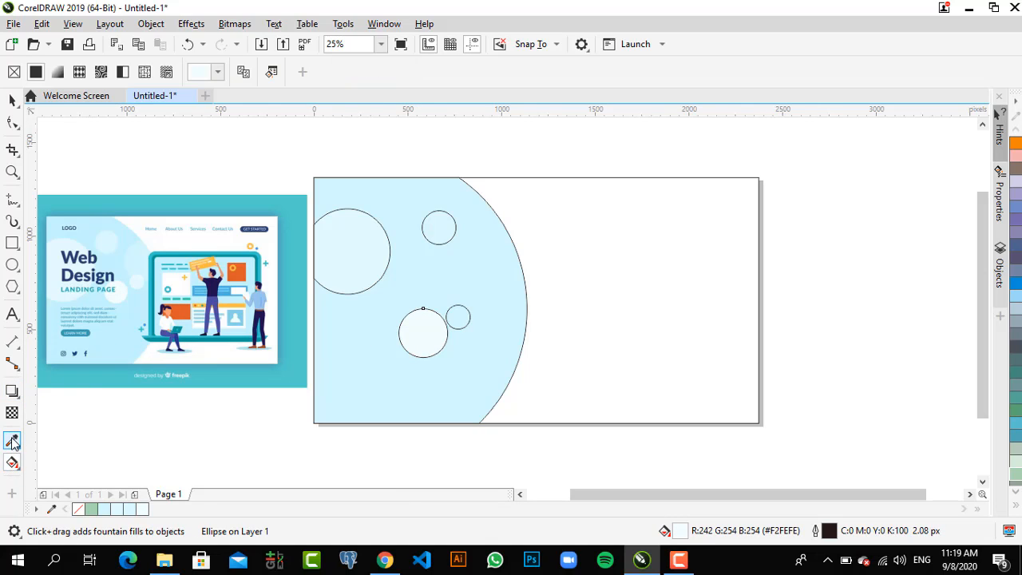
left_click(11, 440)
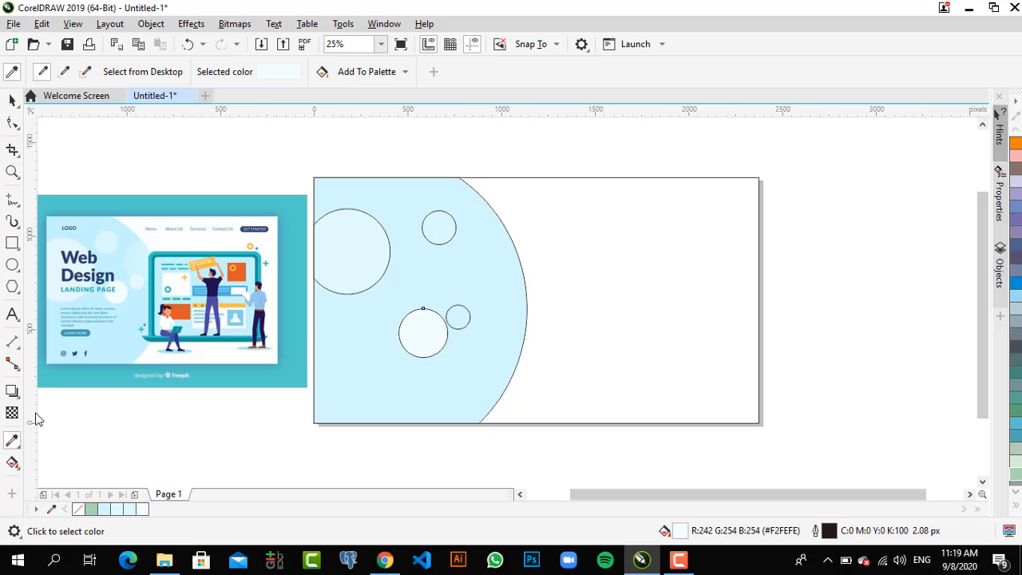
left_click(139, 279)
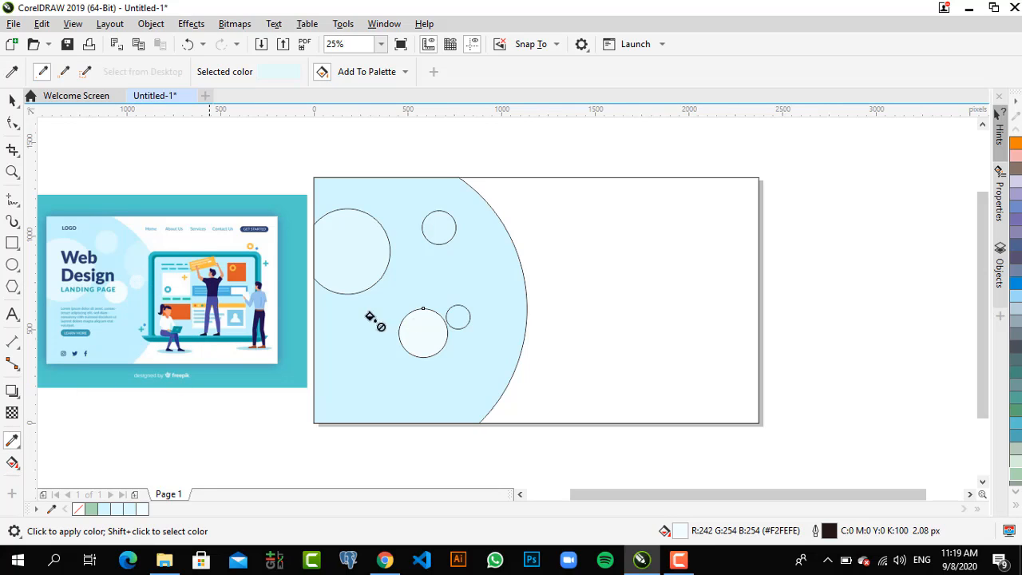
left_click(452, 315)
Remove the outlines from the 260 px, 128 px and 180 px circles by setting their outline width to None
left_click(10, 101)
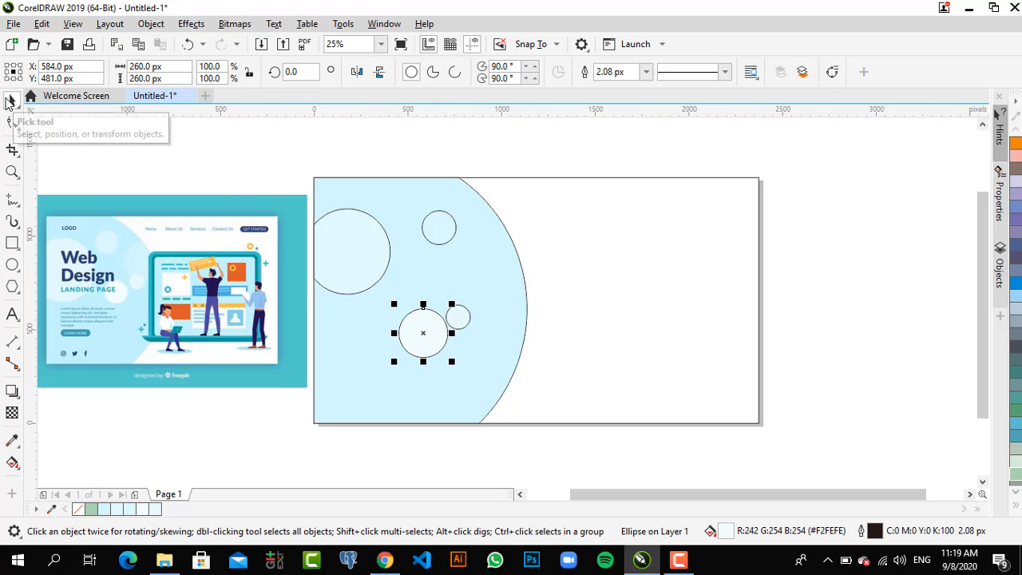
left_click(648, 73)
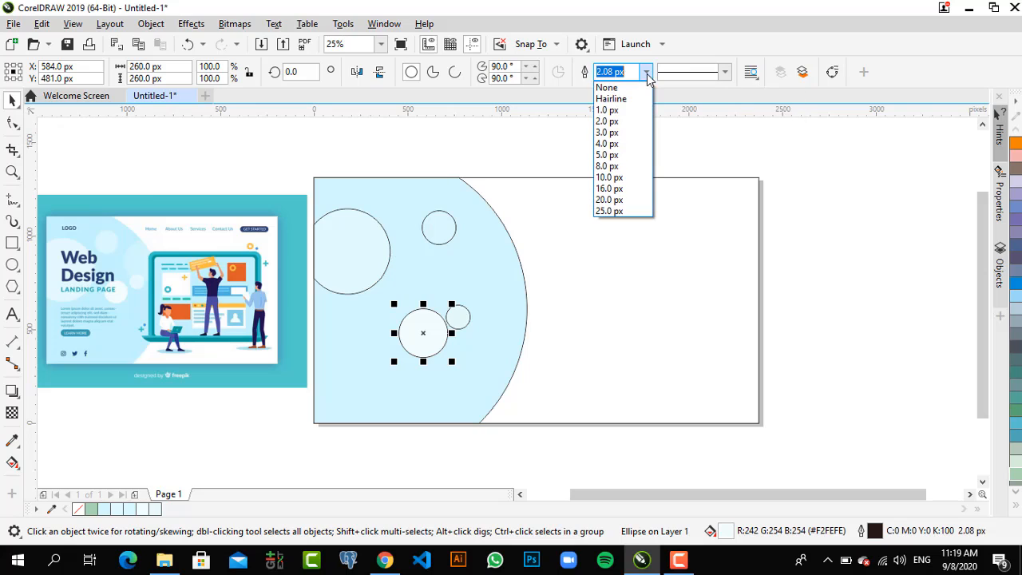
left_click(608, 86)
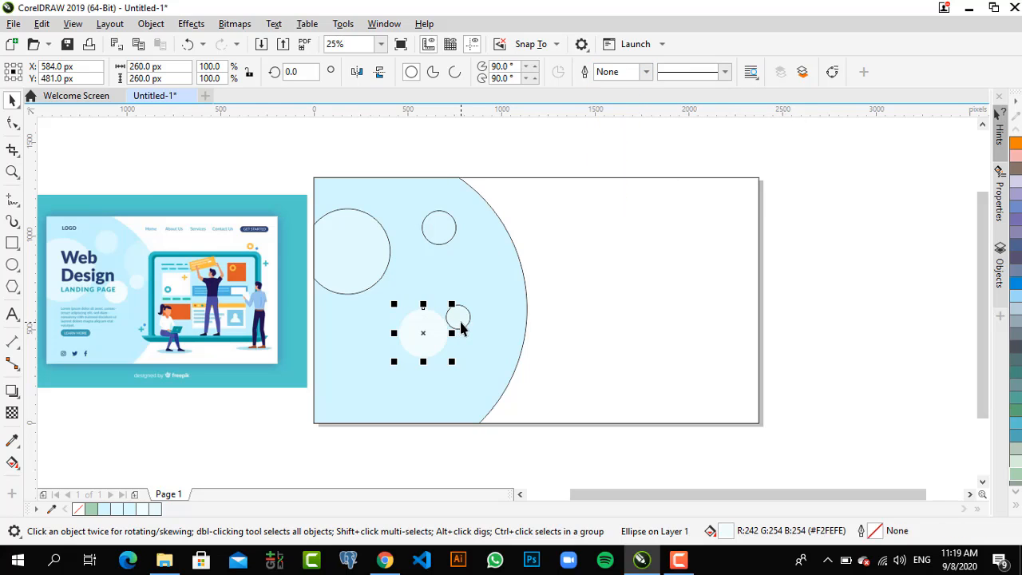
left_click(461, 324)
left_click(646, 72)
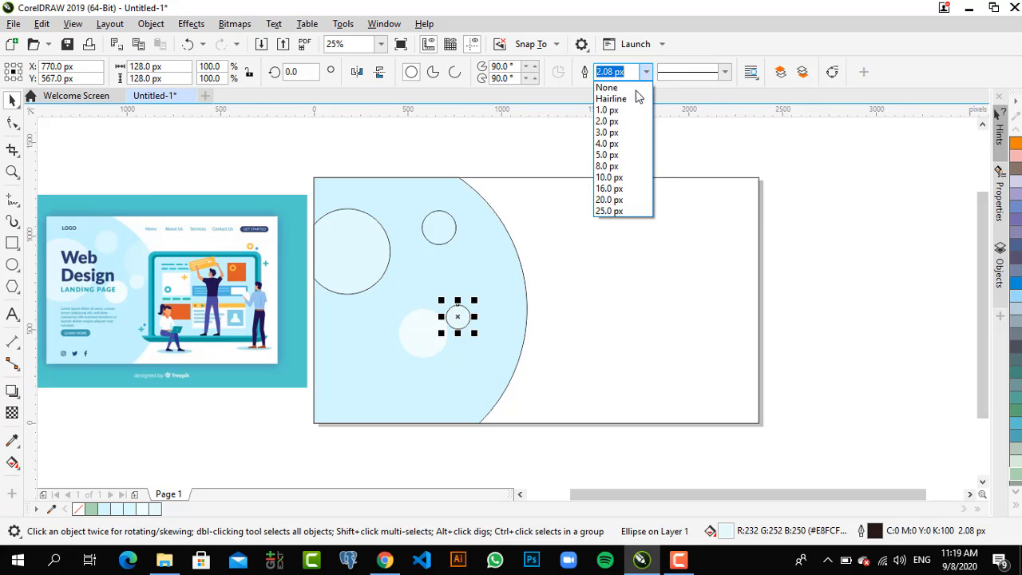
left_click(611, 87)
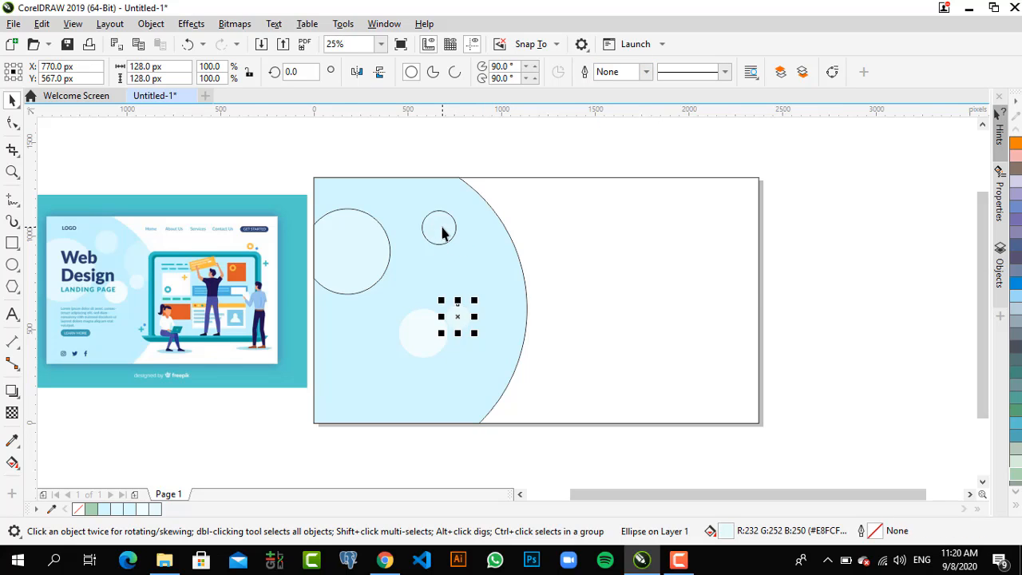
left_click(443, 231)
left_click(646, 72)
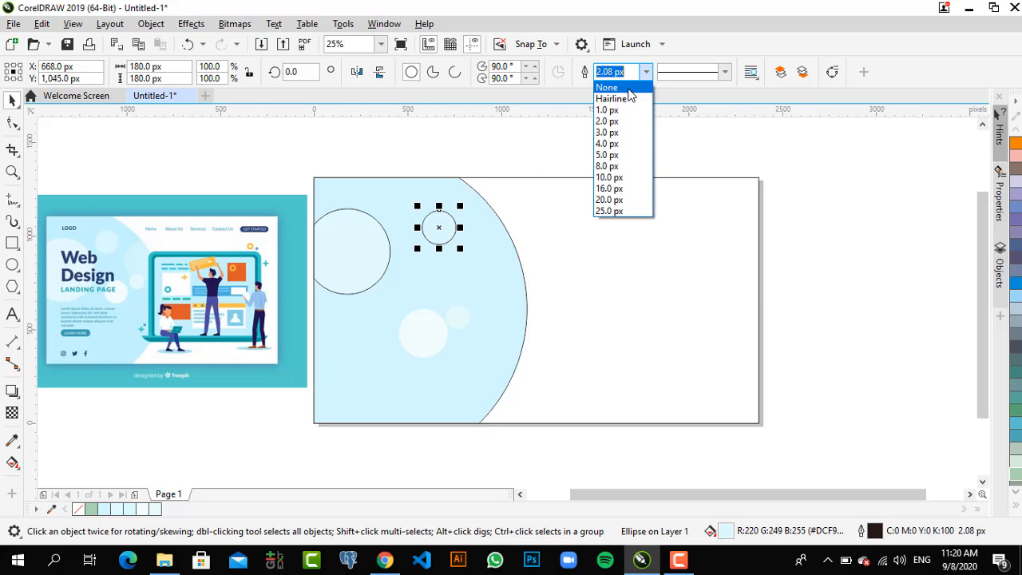
left_click(630, 89)
Set the outline width to None for the clipped circle at the page's left edge and the large blue curved shape
left_click(358, 257)
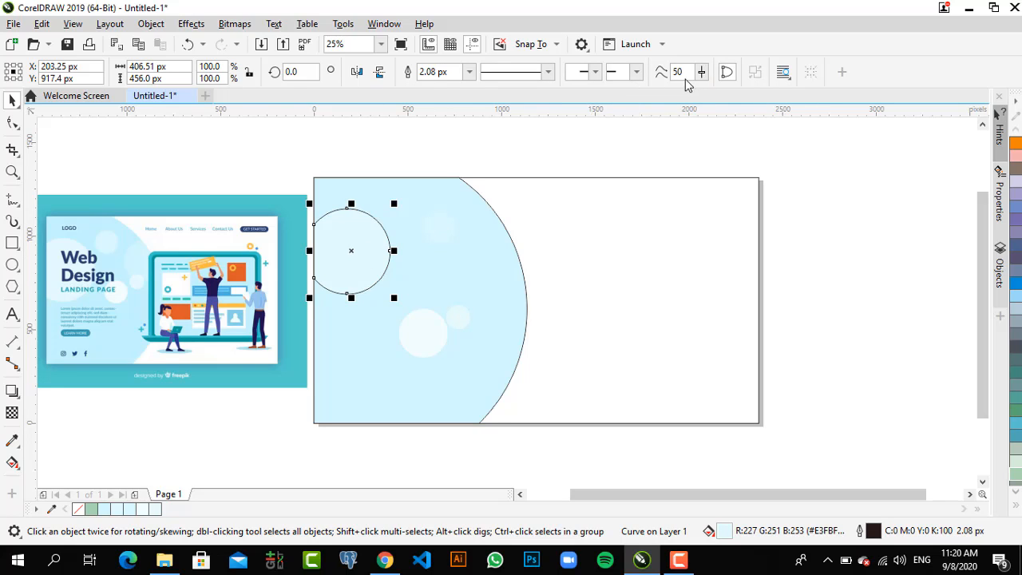
left_click(471, 72)
left_click(459, 85)
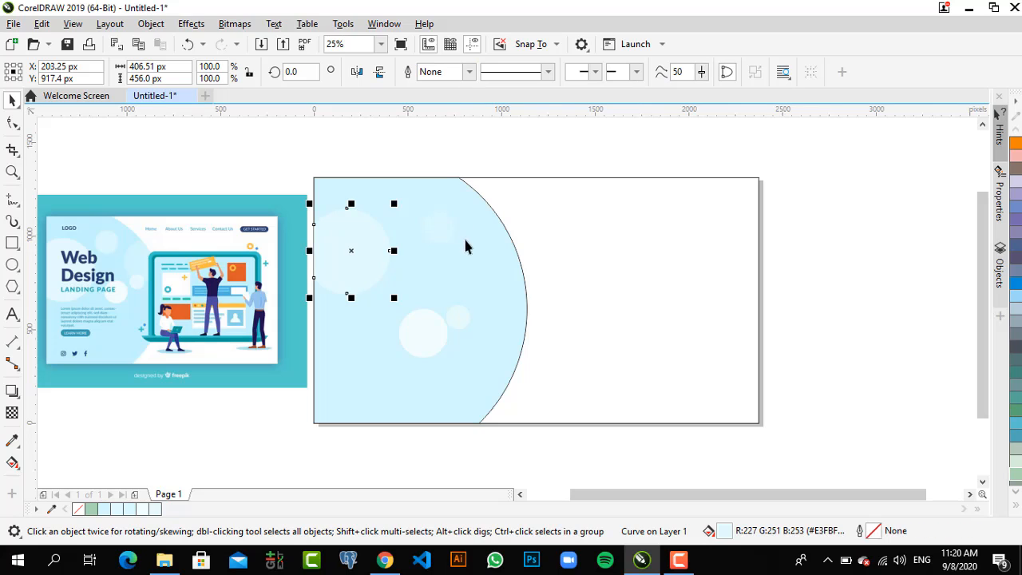
left_click(474, 242)
left_click(470, 71)
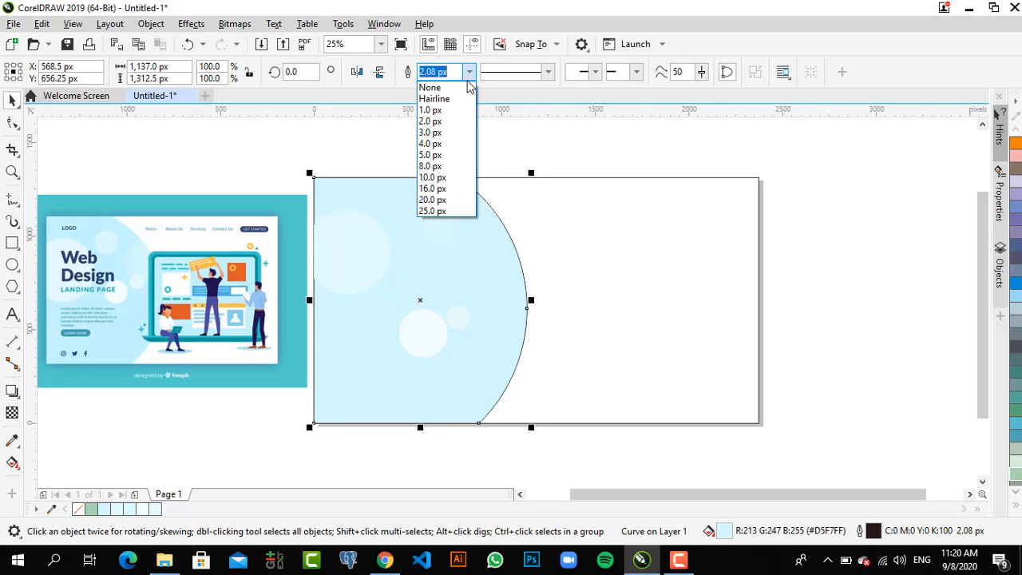
left_click(467, 86)
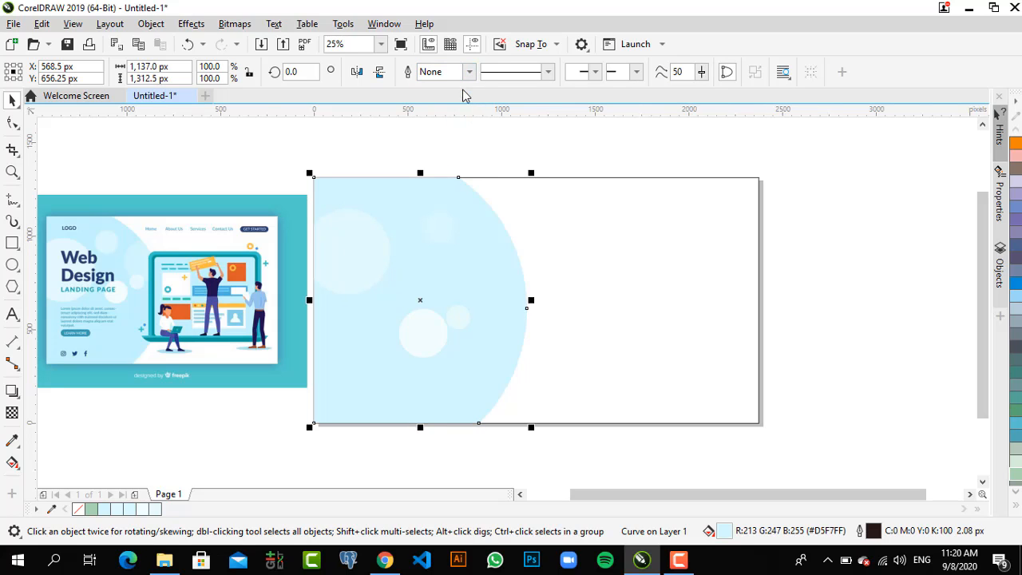
left_click(505, 162)
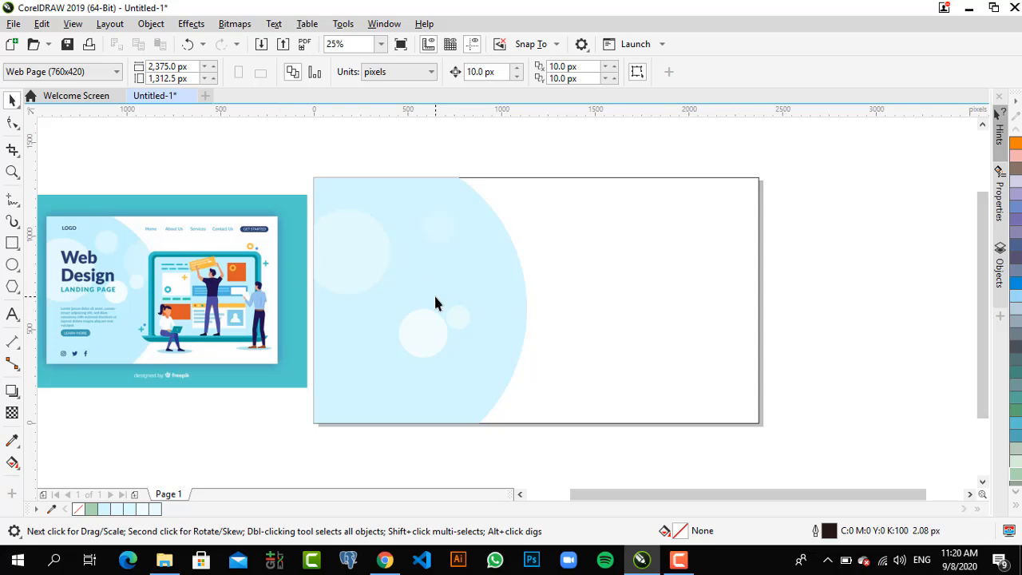
left_click(687, 563)
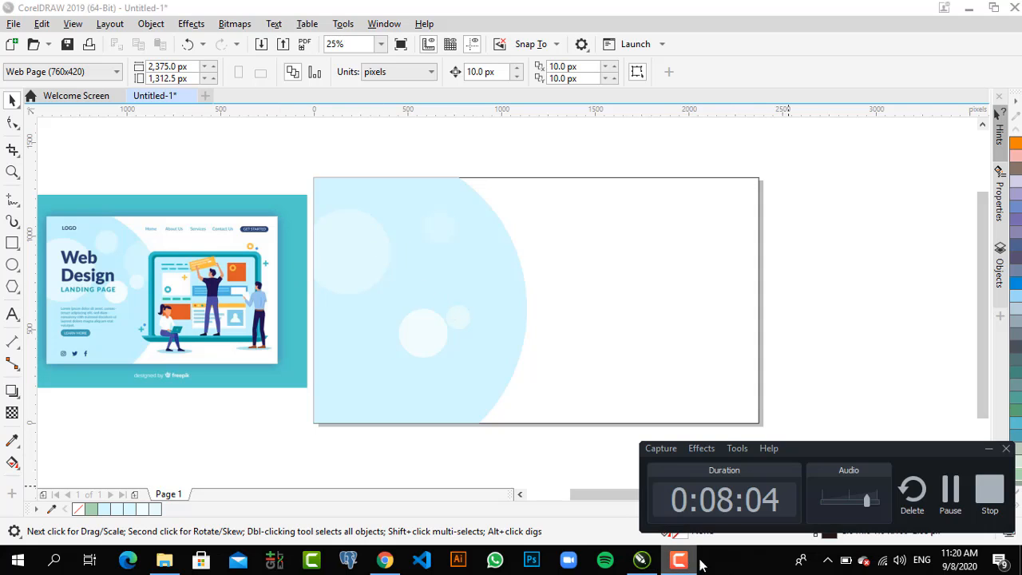
left_click(950, 505)
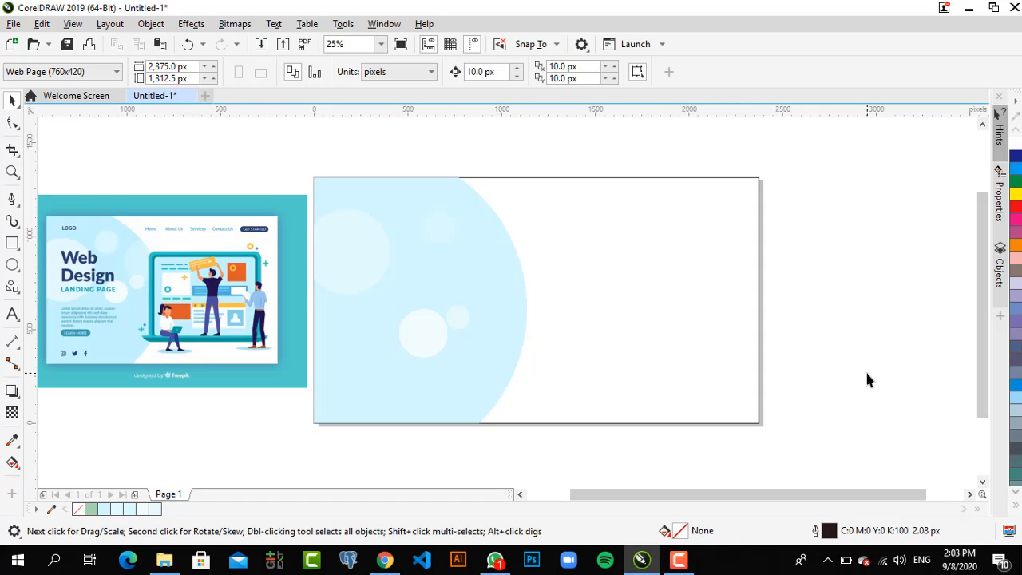
left_click(679, 564)
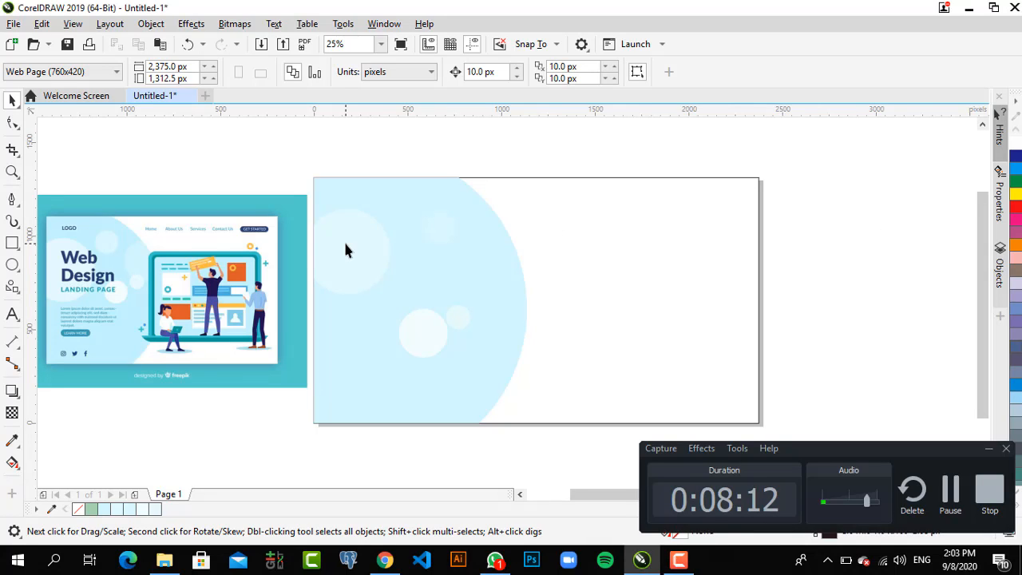
left_click(990, 453)
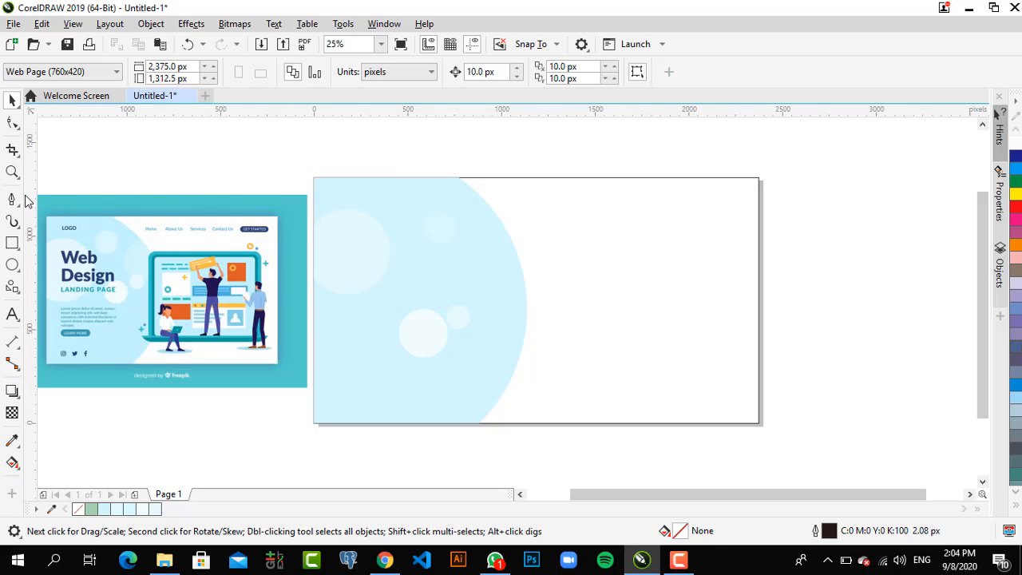
Add the artistic text "LOGO" and move it into the upper-left corner of the page, above the clipped circle
left_click(12, 314)
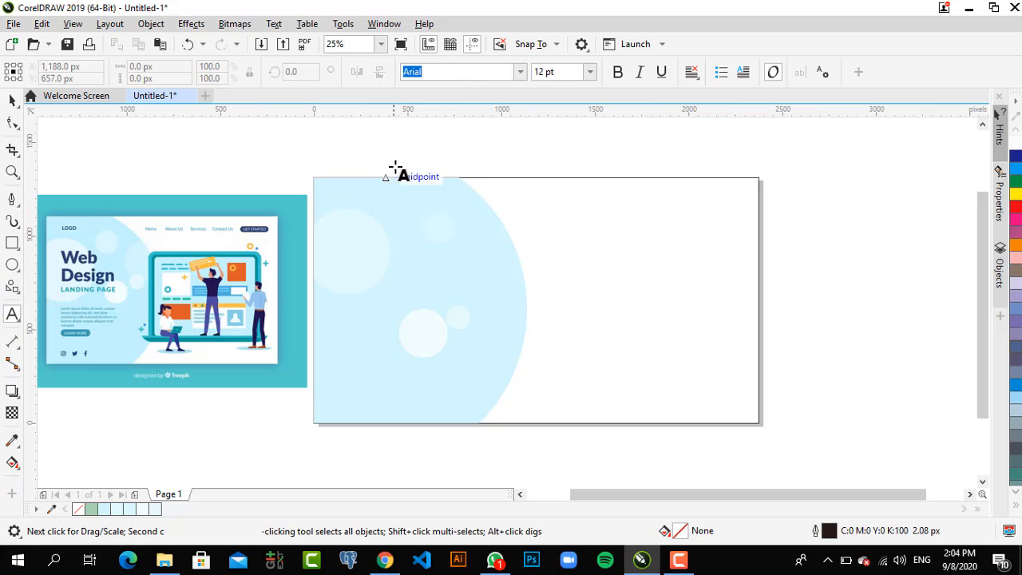
left_click(511, 137)
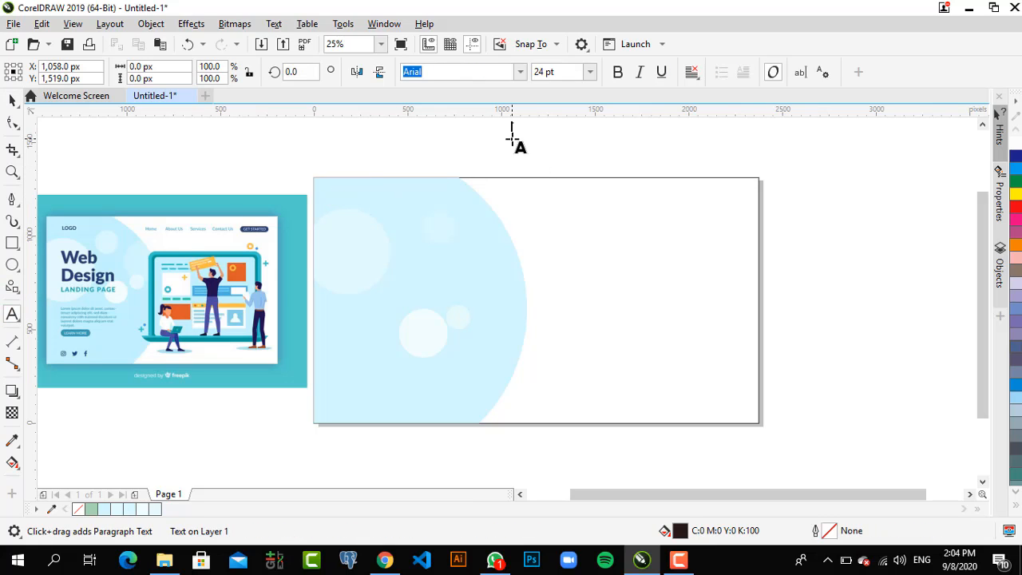
type("LOGO")
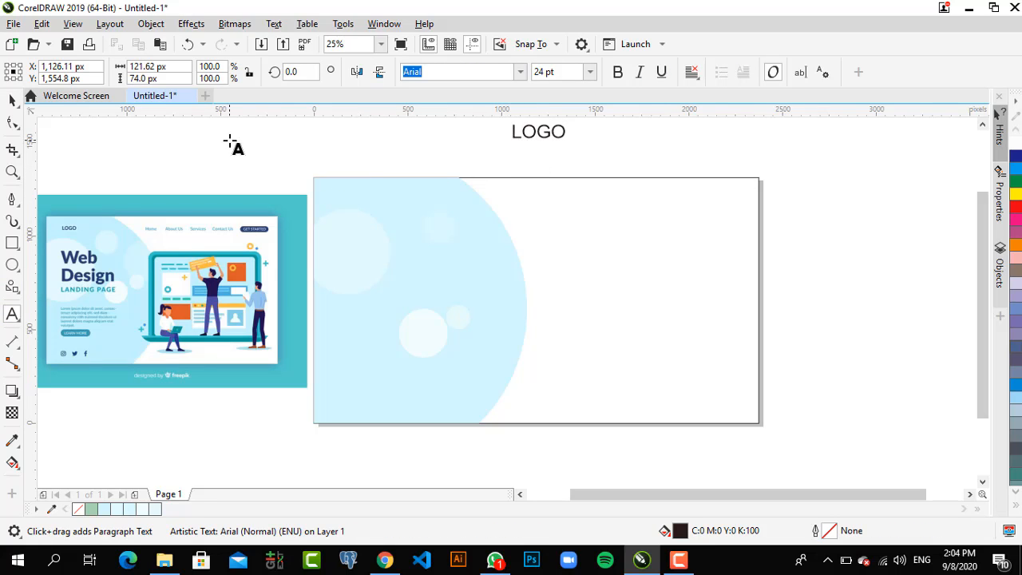
left_click(12, 101)
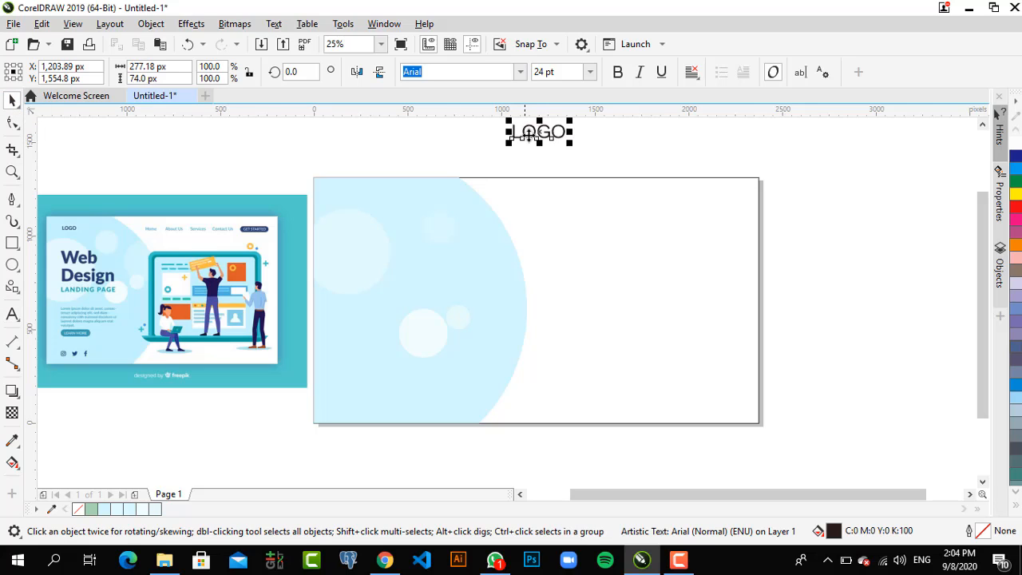
left_click_drag(540, 133, 365, 207)
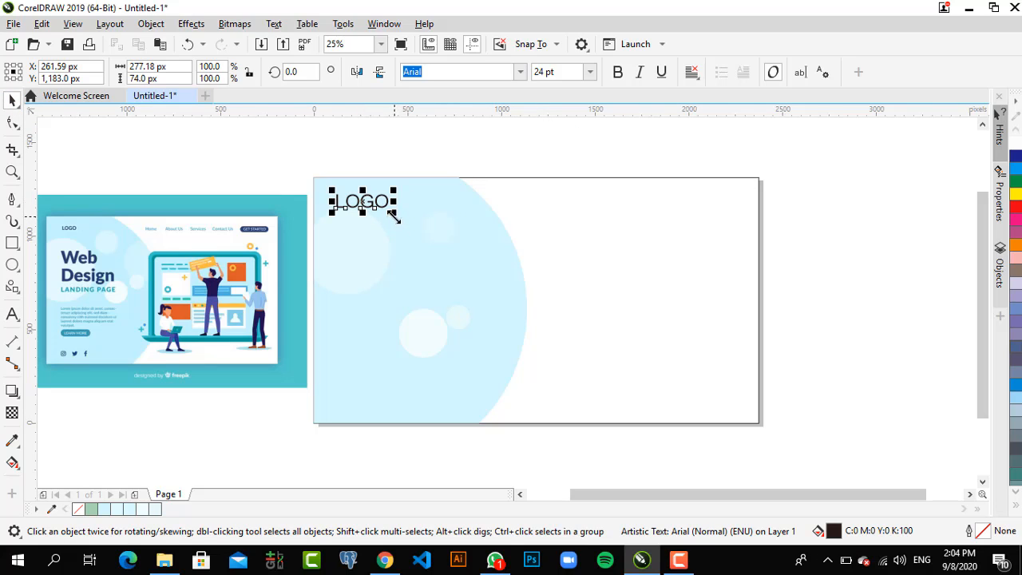
Set the LOGO text to 16 pt and make it bold
left_click(592, 73)
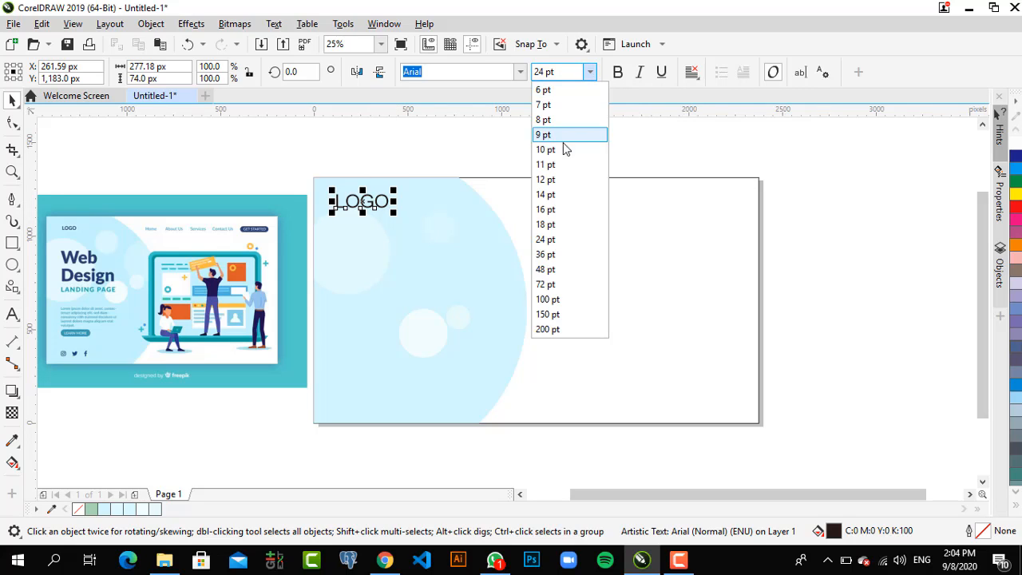
left_click(556, 225)
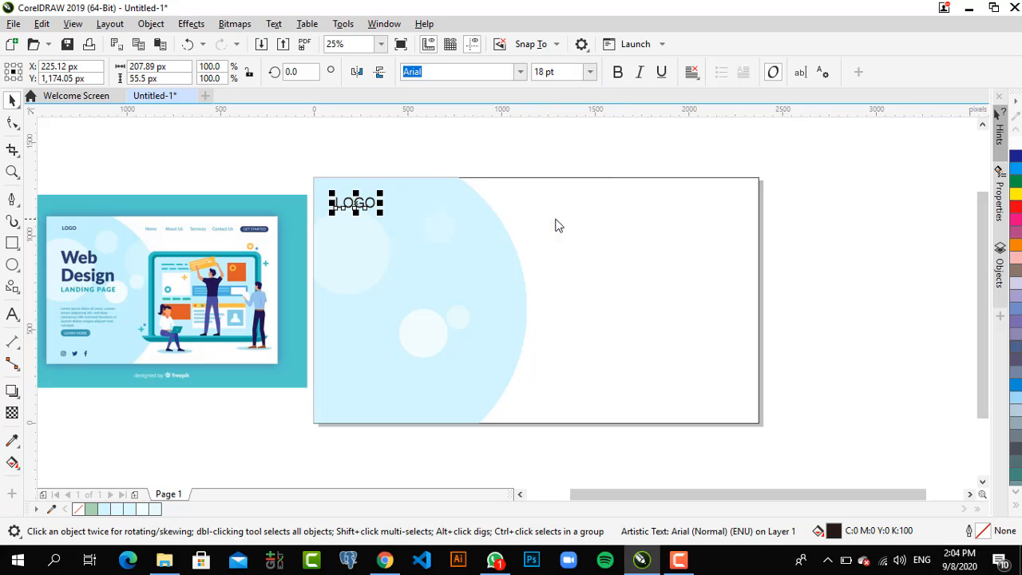
left_click(590, 74)
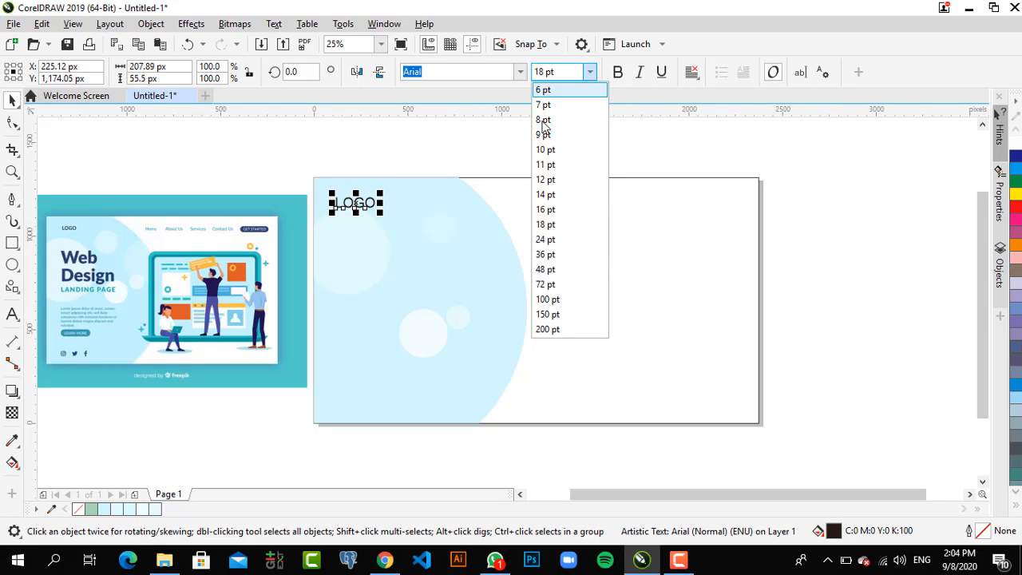
left_click(549, 209)
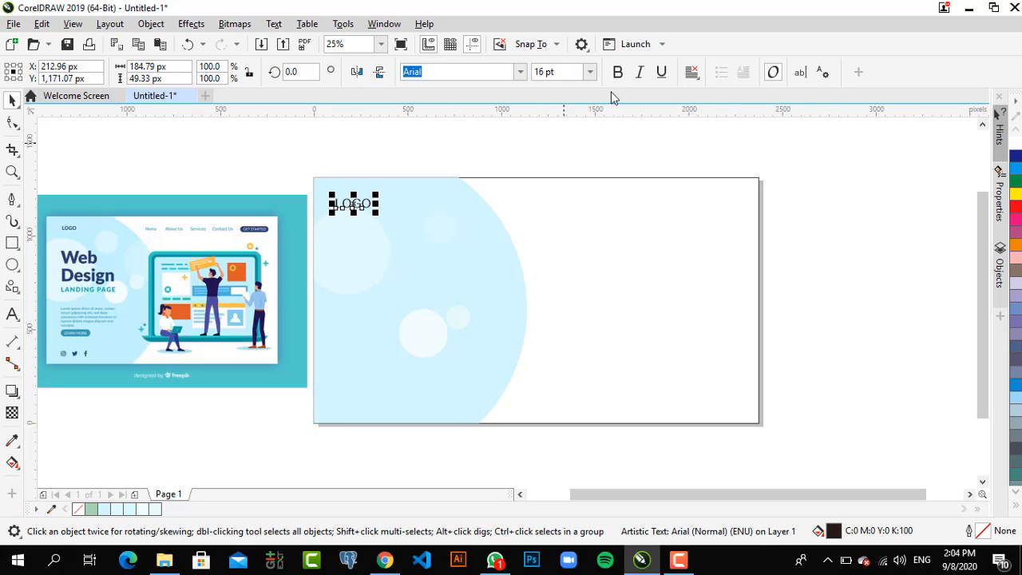
left_click(617, 73)
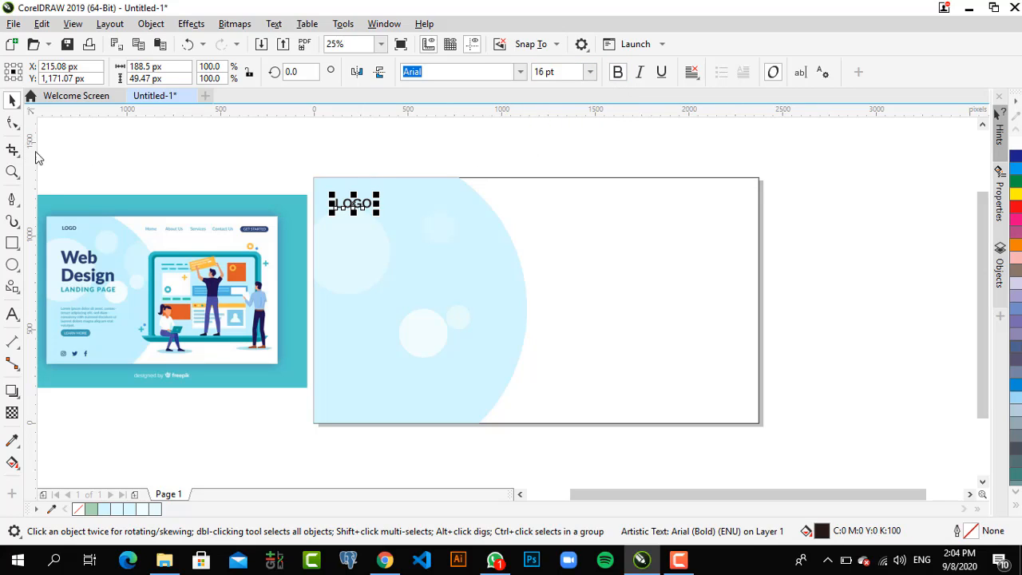
Sample the dark blue of the reference image's "Web Design" heading and fill the LOGO text with it
left_click(16, 441)
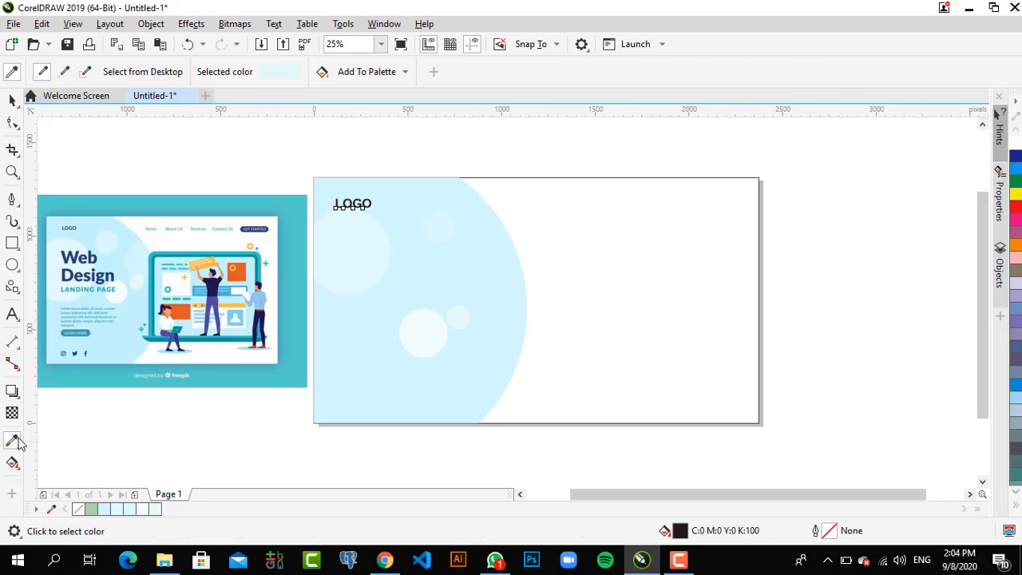
left_click(91, 256)
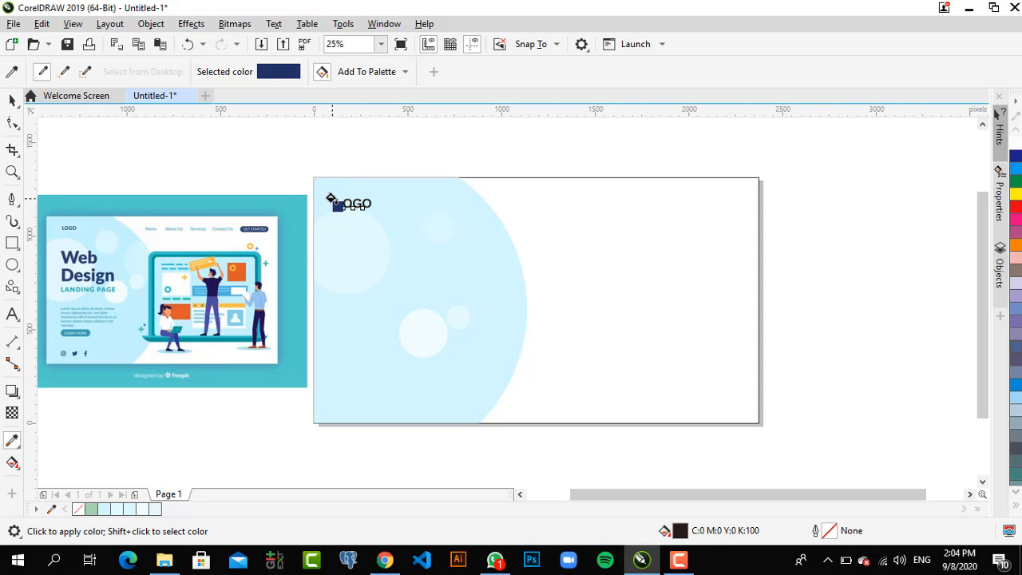
left_click(330, 198)
key("ctrl+z")
left_click(335, 202)
key("ctrl+z")
left_click(12, 99)
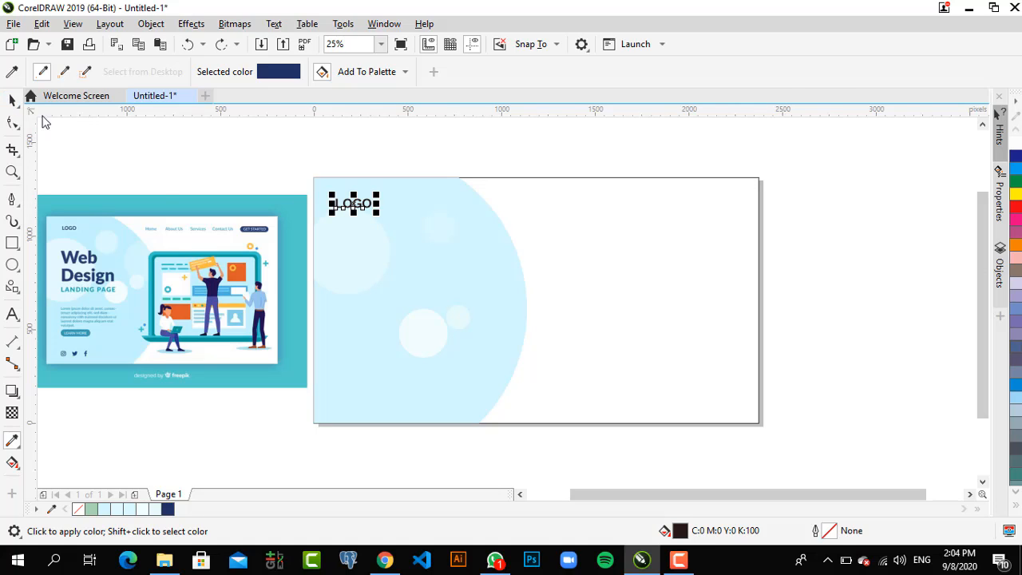
left_click_drag(167, 508, 335, 204)
left_click(227, 162)
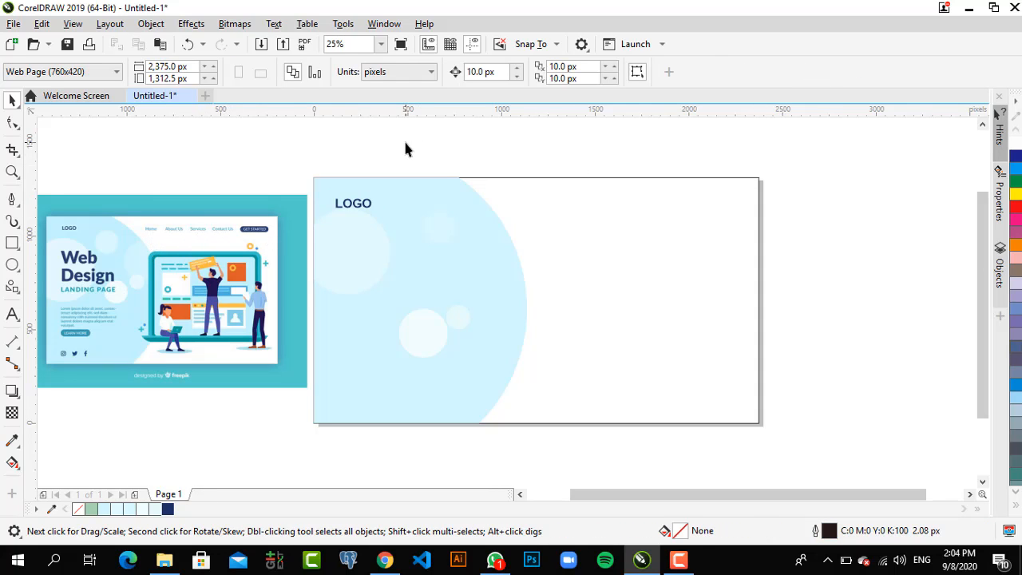
Add the artistic text "Home" in the empty area above the page, over the LOGO text
left_click(12, 314)
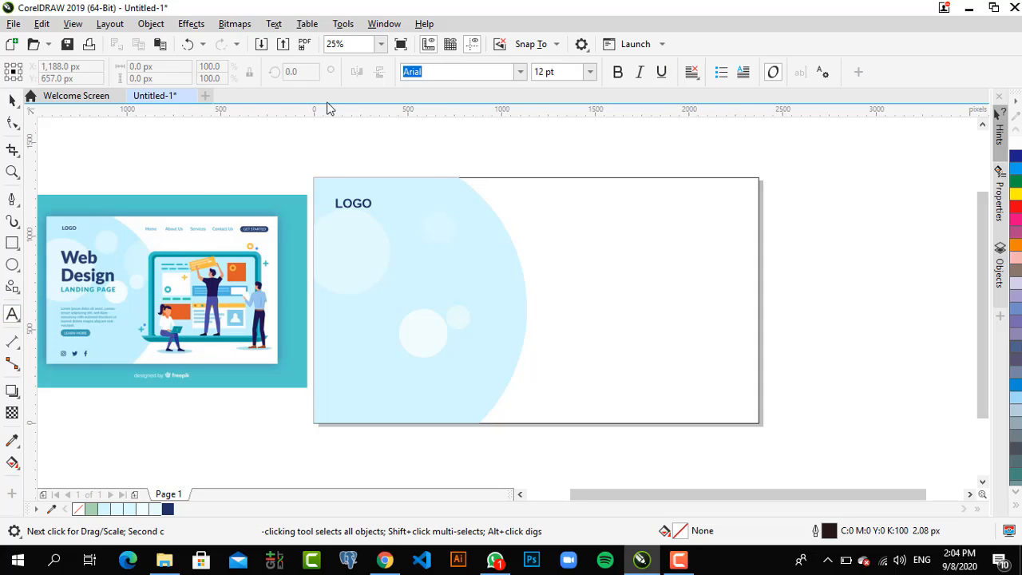
left_click(347, 151)
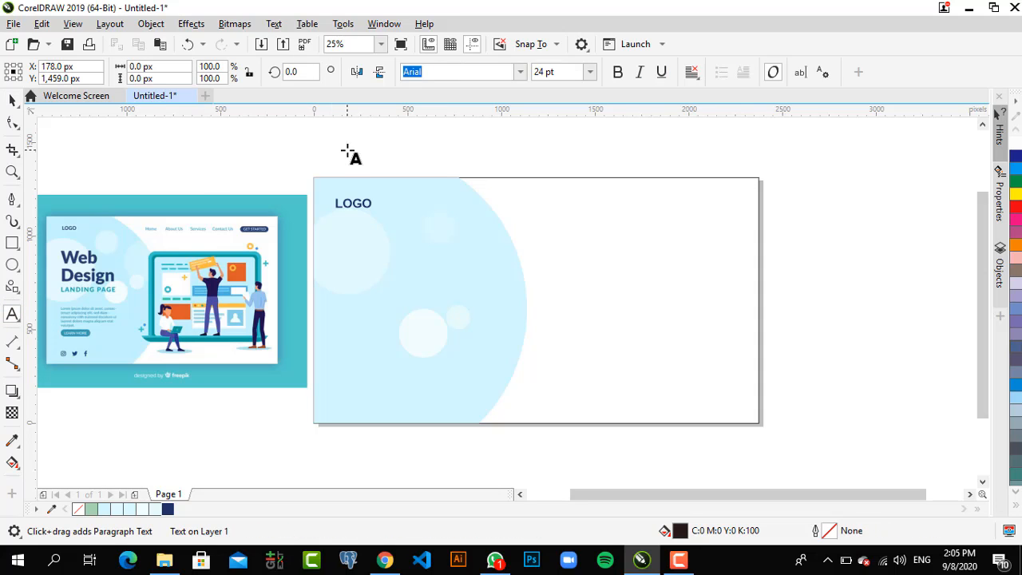
type("Hom")
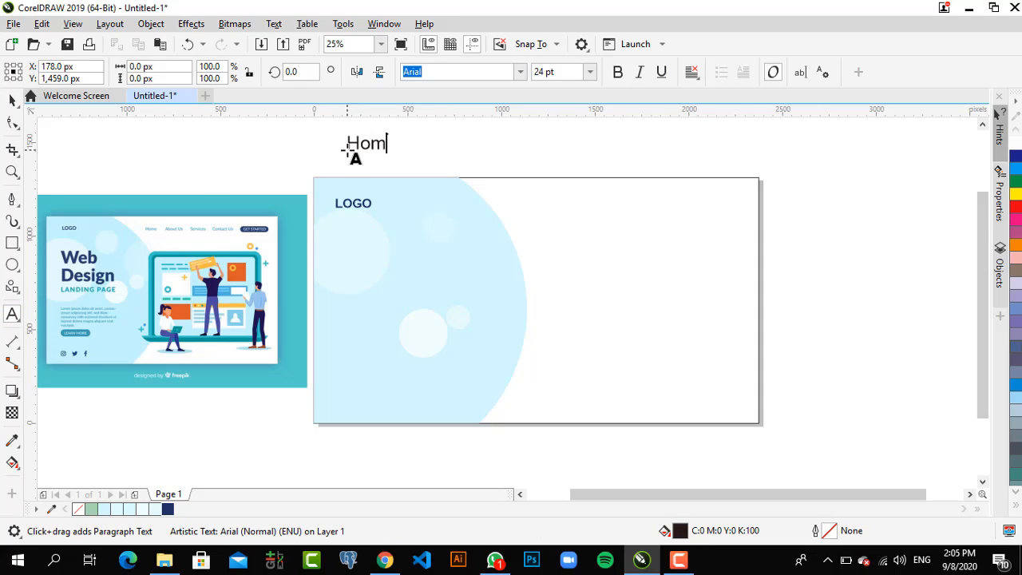
type("e")
left_click(12, 100)
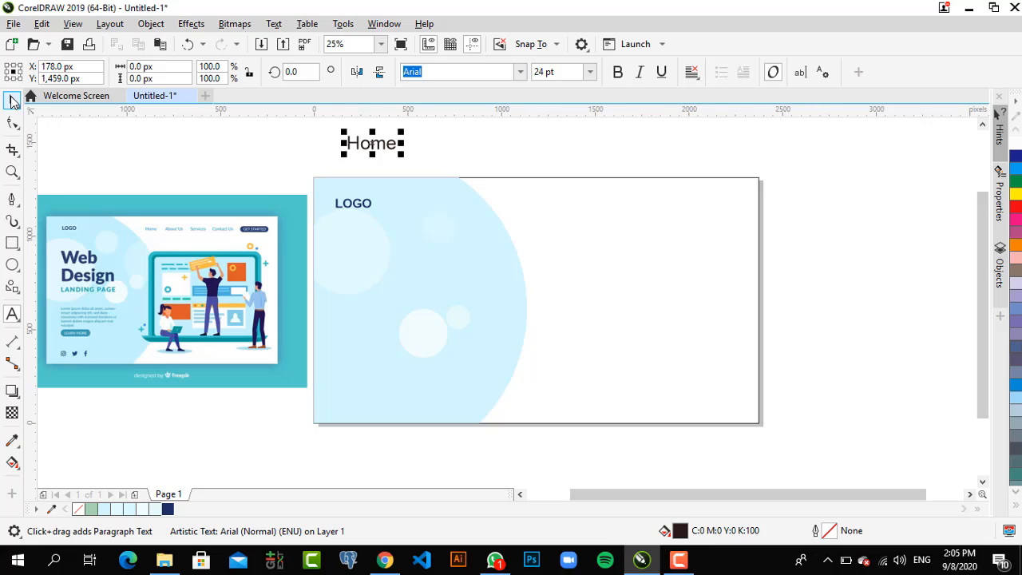
Set the Home text to 12 pt and move it onto the white area near the page's upper edge, level with LOGO
left_click(590, 72)
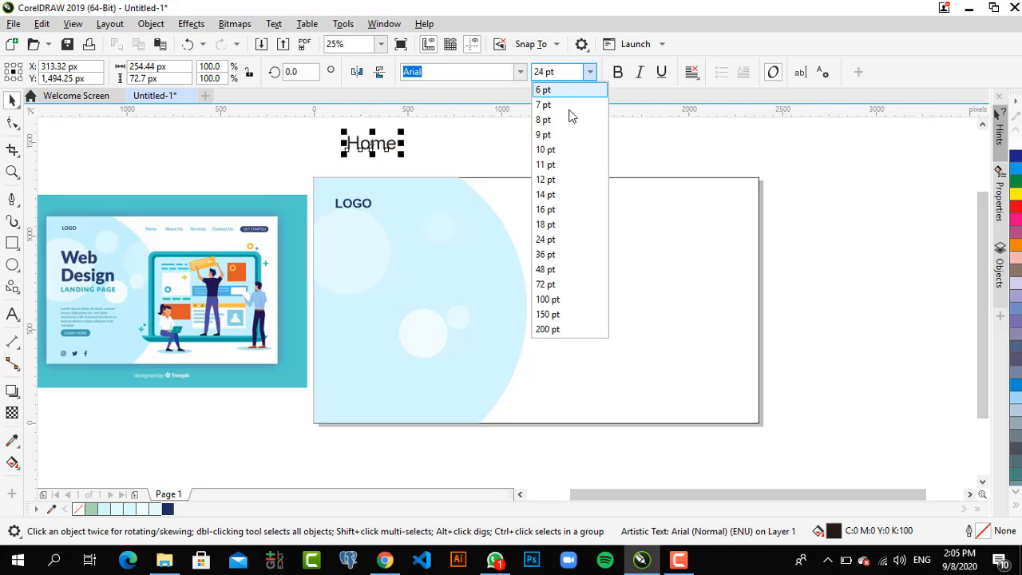
left_click(543, 180)
left_click_drag(358, 146, 559, 206)
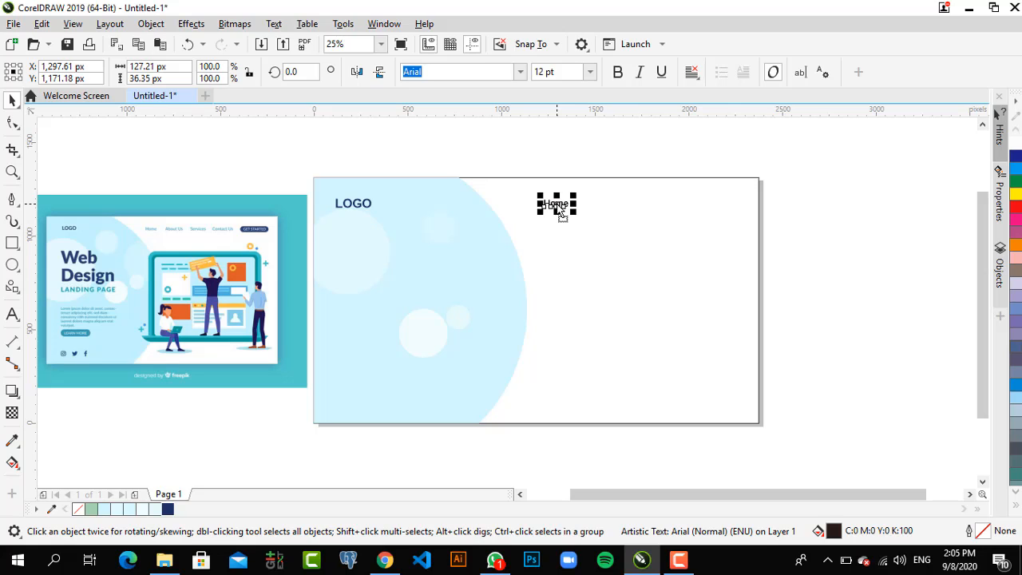
Duplicate the Home text three times to form a row of four labels along the page's upper edge
left_click_drag(561, 214, 643, 215)
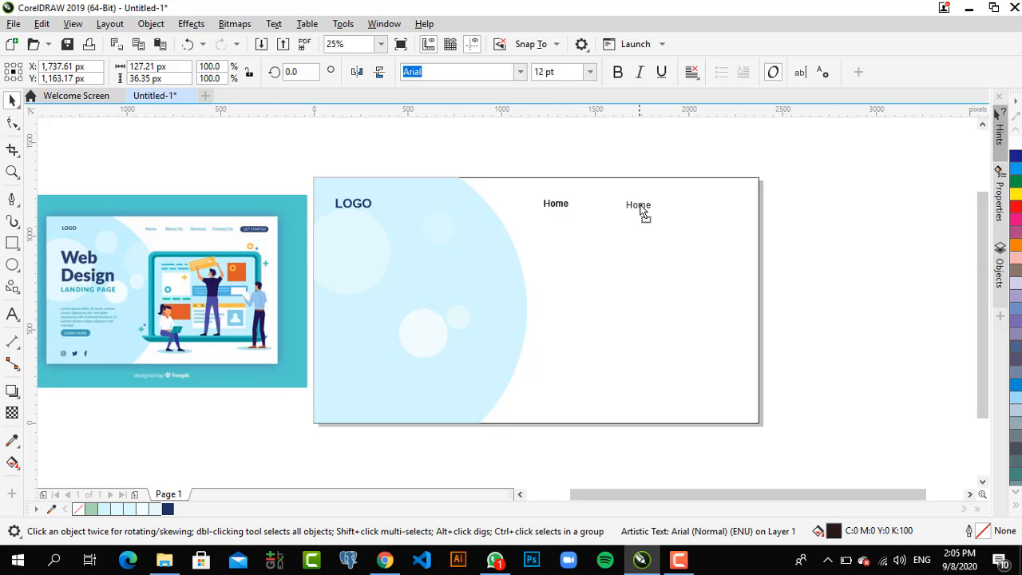
left_click(558, 209)
left_click_drag(597, 210, 678, 209)
left_click(561, 209)
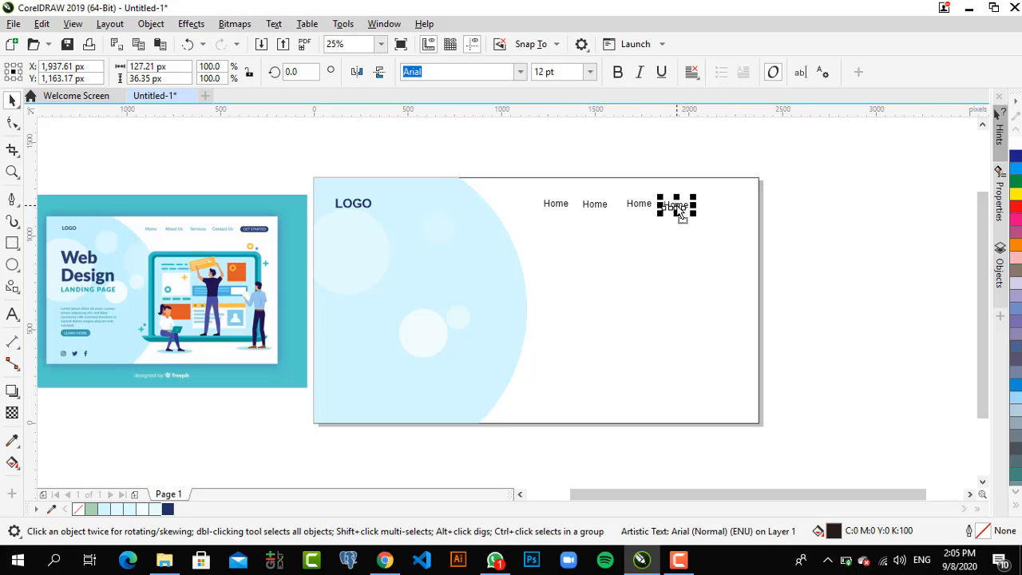
key("ctrl+v")
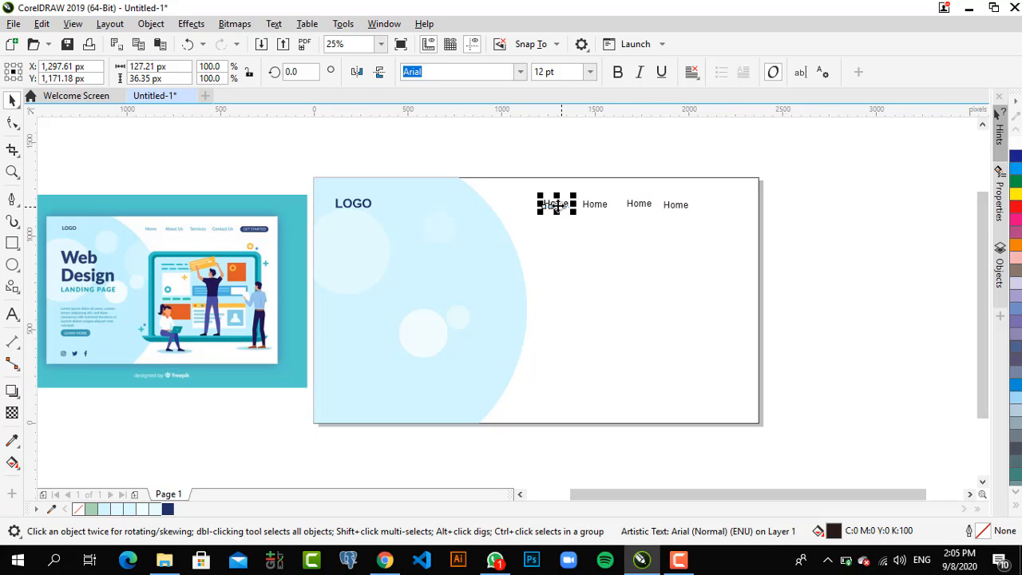
left_click_drag(557, 206, 812, 201)
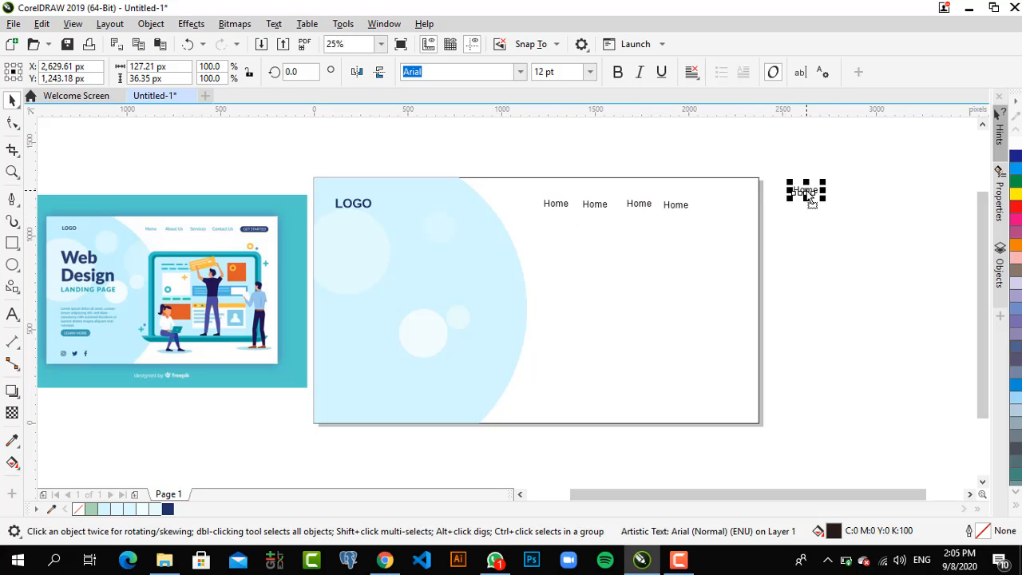
key("Delete")
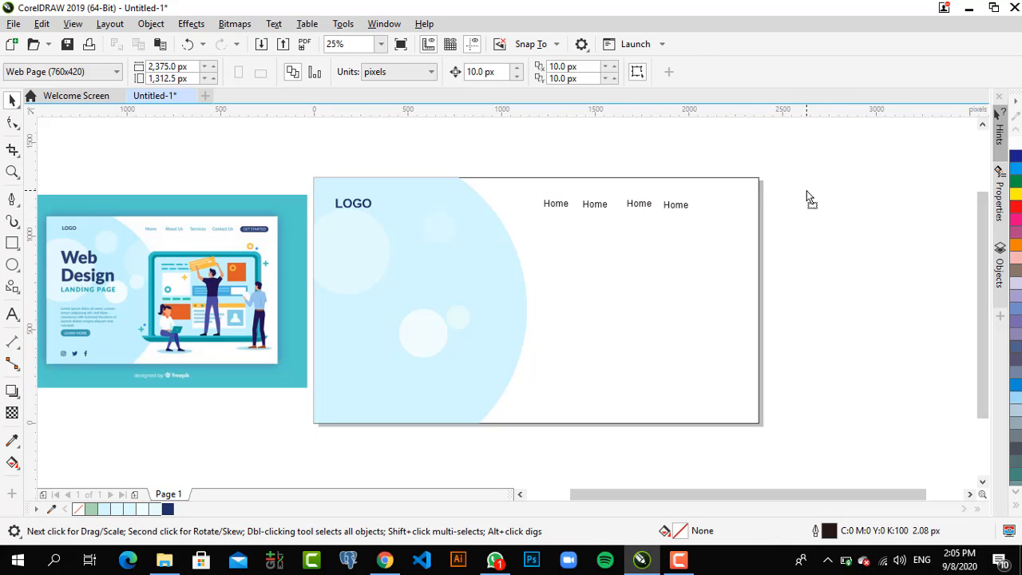
Replace the second Home label in the navigation row with "About Us"
left_click(563, 205)
double_click(597, 205)
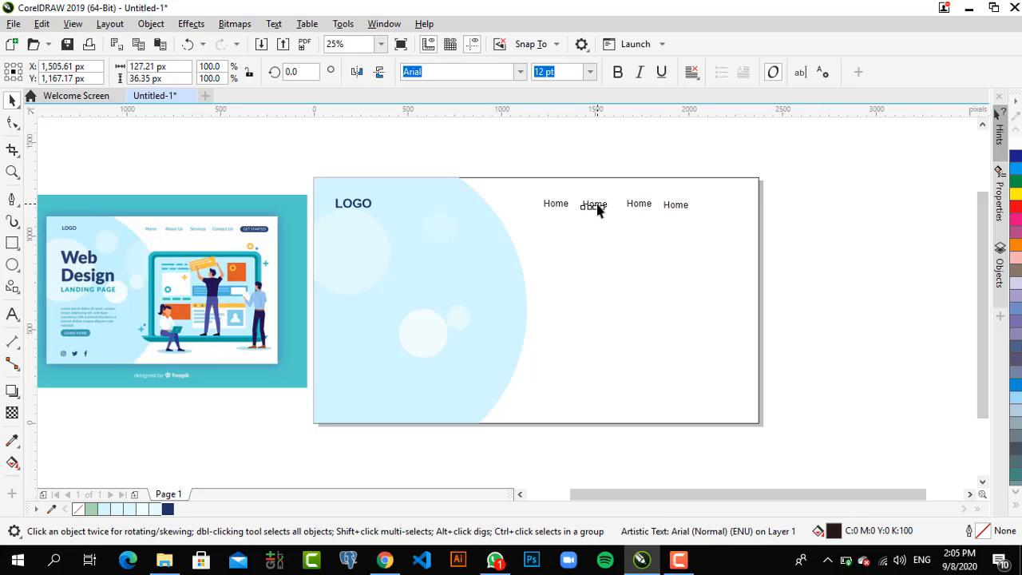
double_click(597, 205)
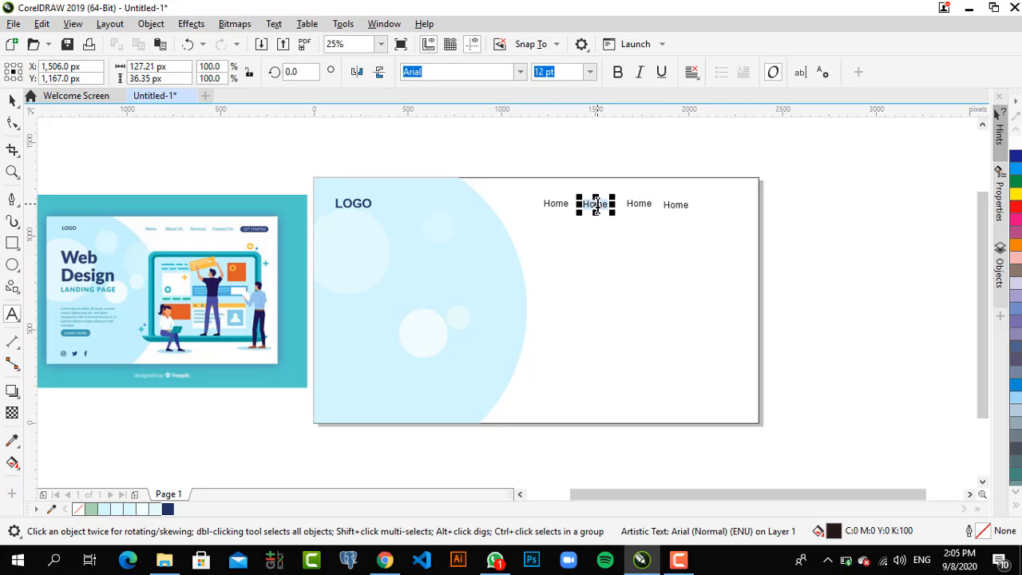
type("About Us")
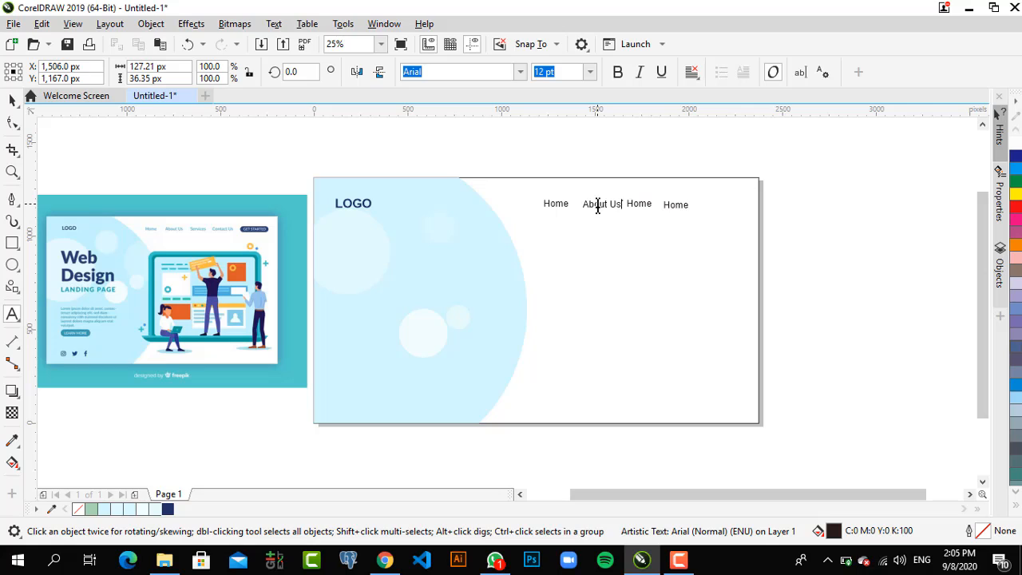
key("space")
Replace the third Home label with "Sevice" and the fourth with "Contact Us"
left_click(639, 205)
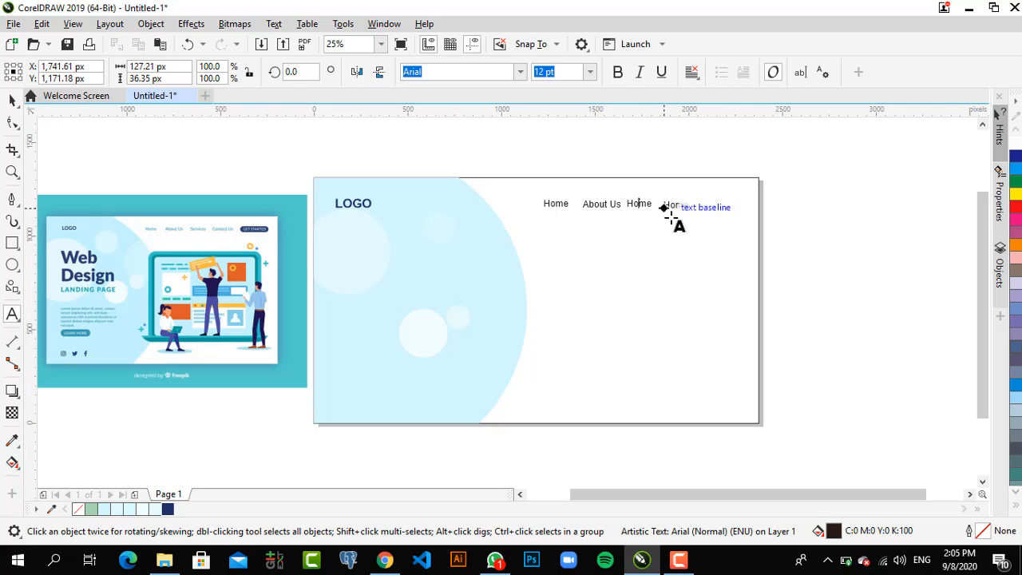
key("ctrl+a")
type("S")
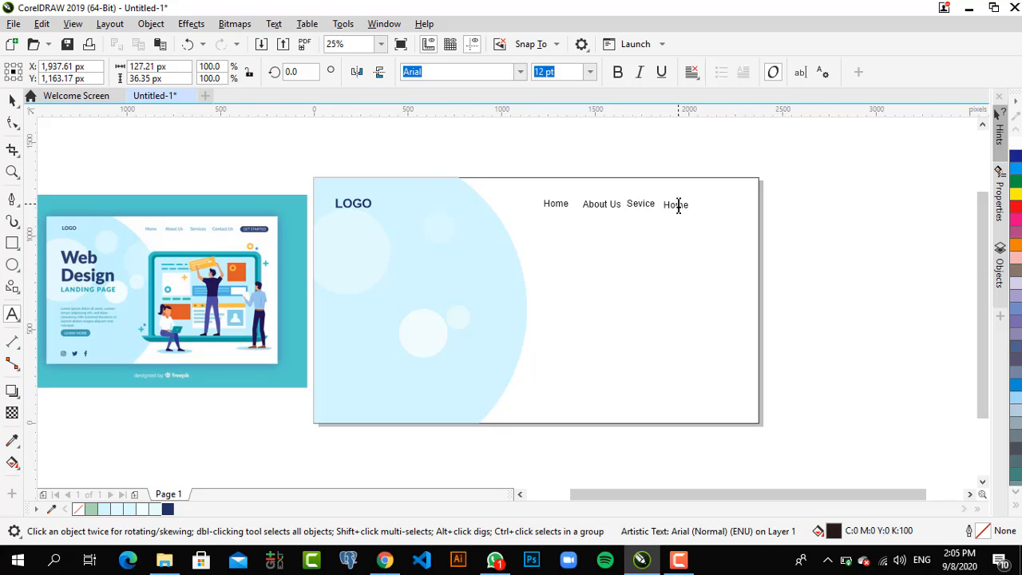
double_click(678, 206)
type("Contact Us")
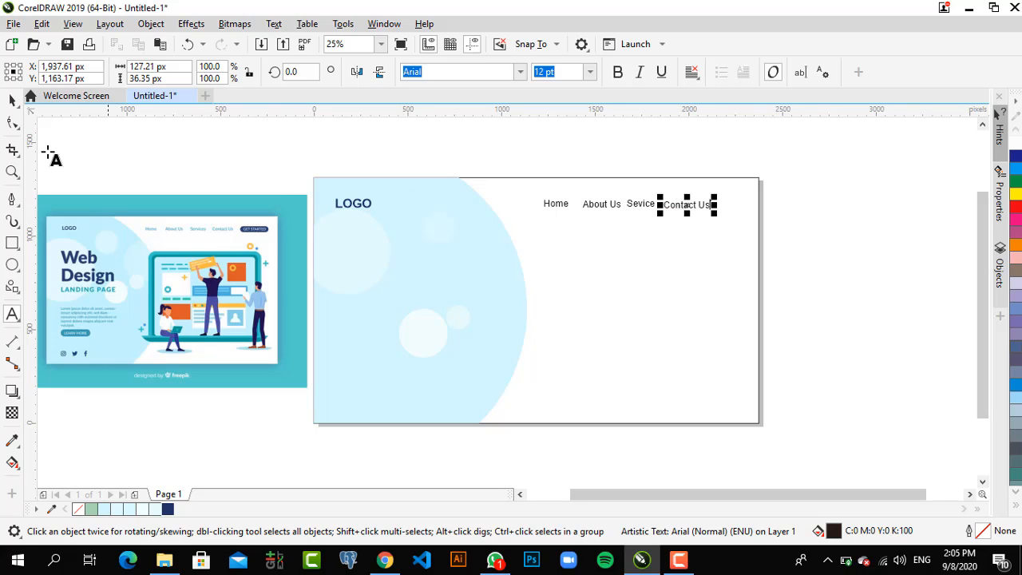
left_click(12, 100)
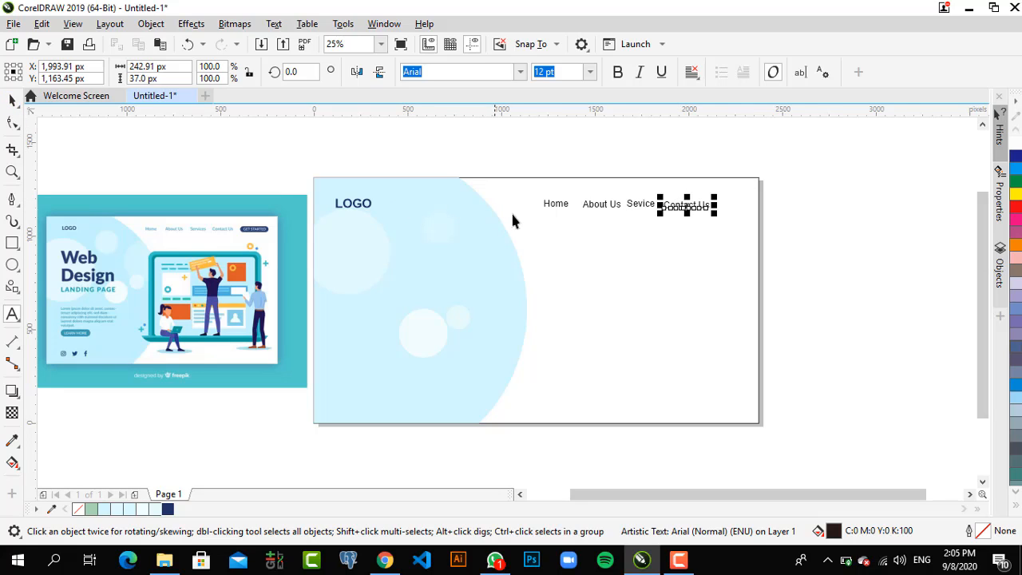
Select all four navigation labels: Home, About Us, Sevice and Contact Us
left_click(556, 207)
left_click(605, 208, "shift")
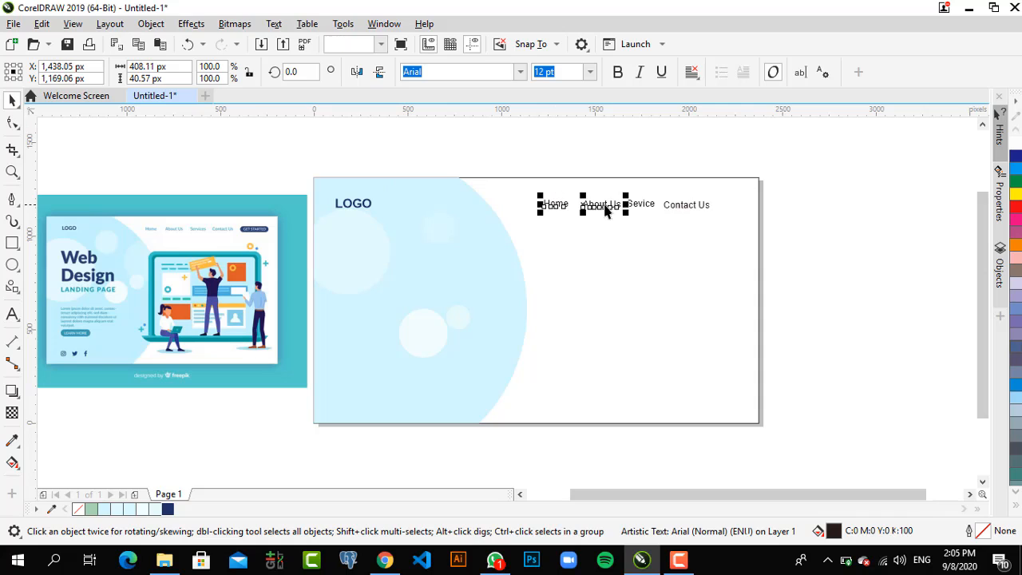
left_click(643, 207, "shift")
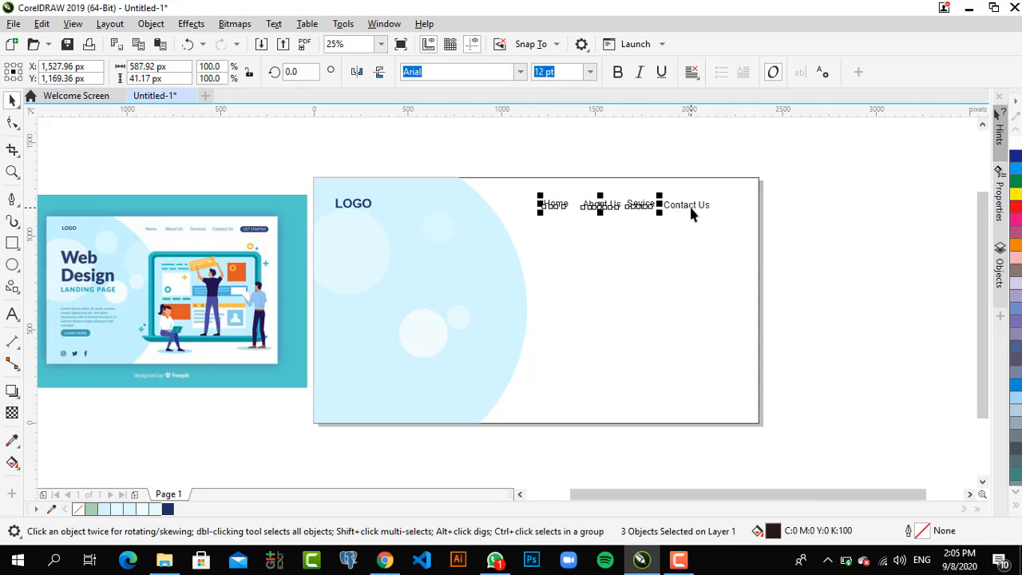
left_click(693, 209, "shift")
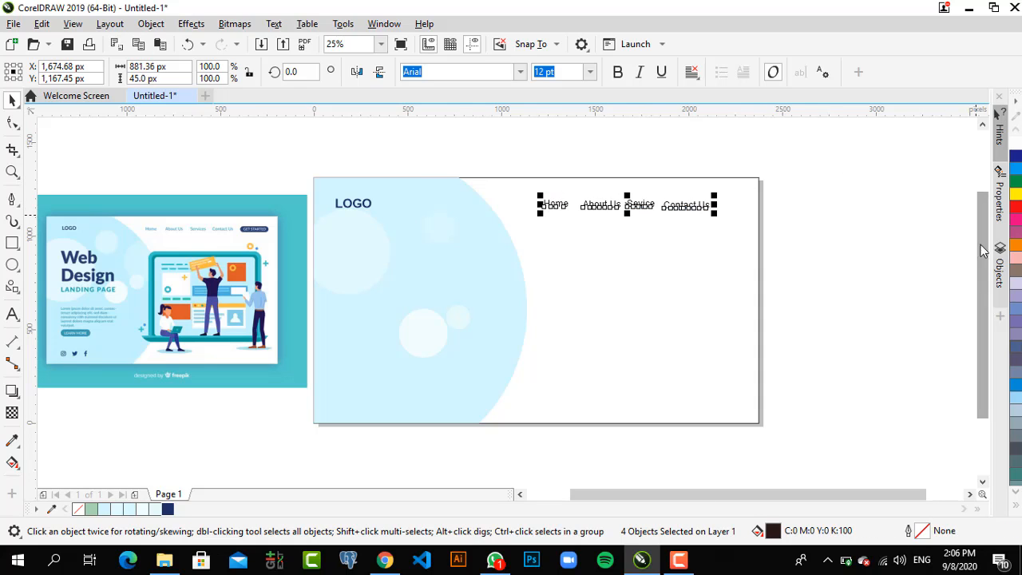
left_click(998, 276)
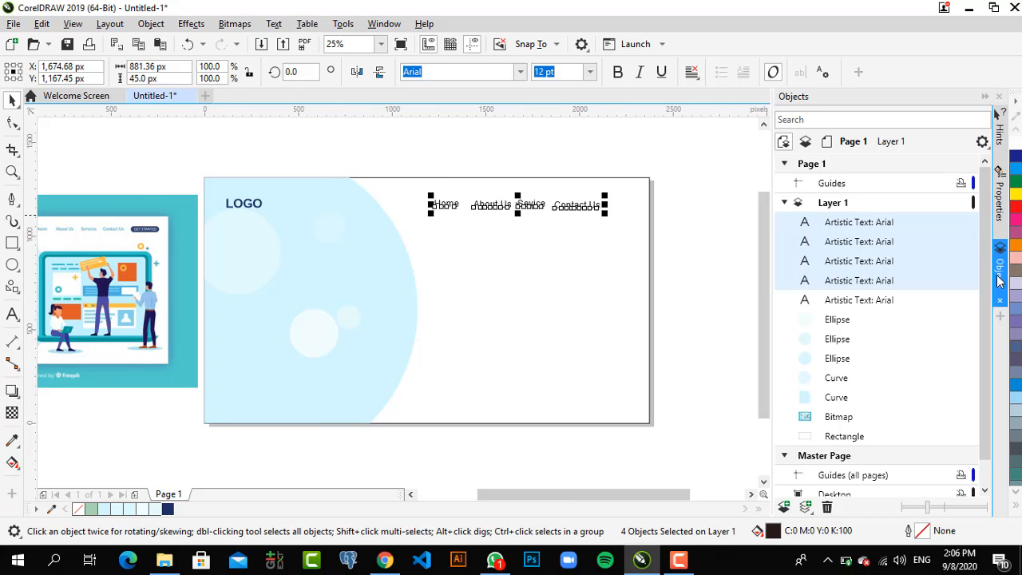
left_click(1001, 277)
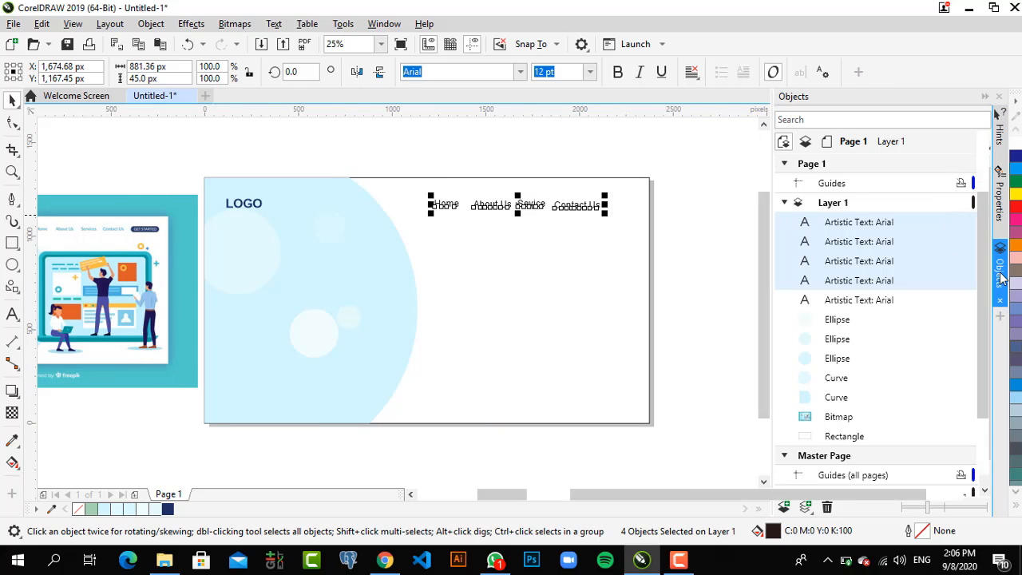
left_click(1001, 206)
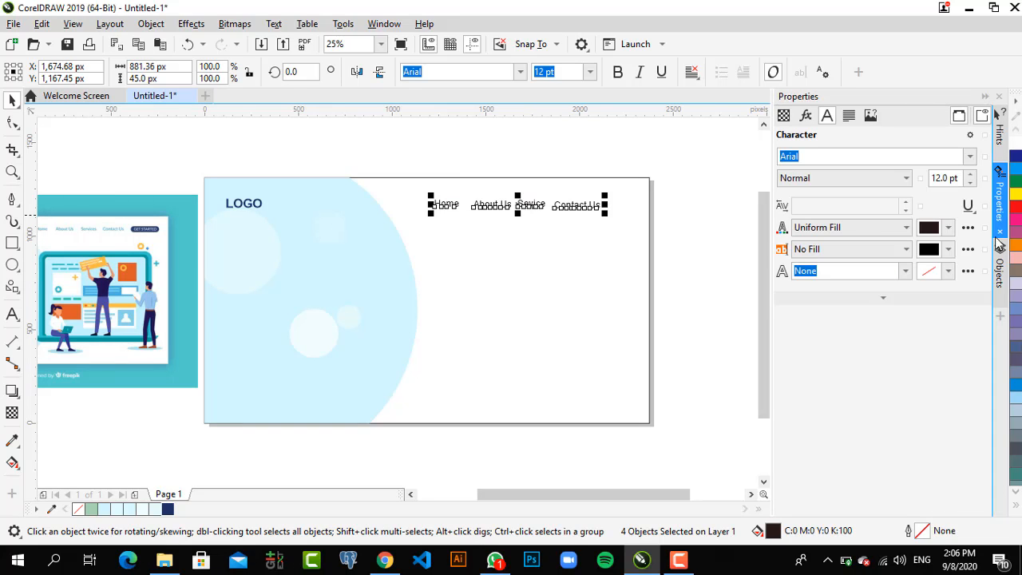
left_click(1000, 224)
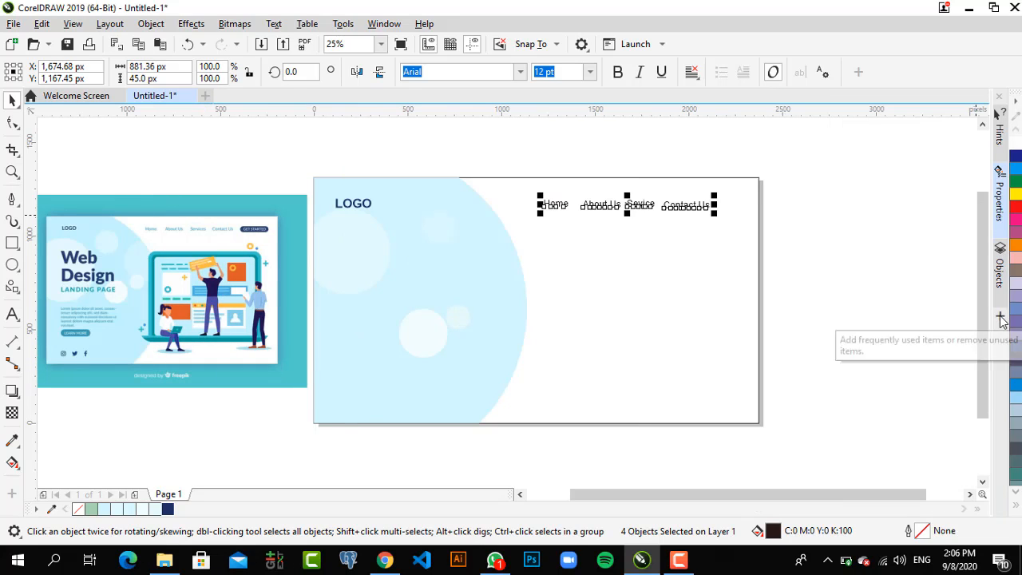
left_click(1000, 317)
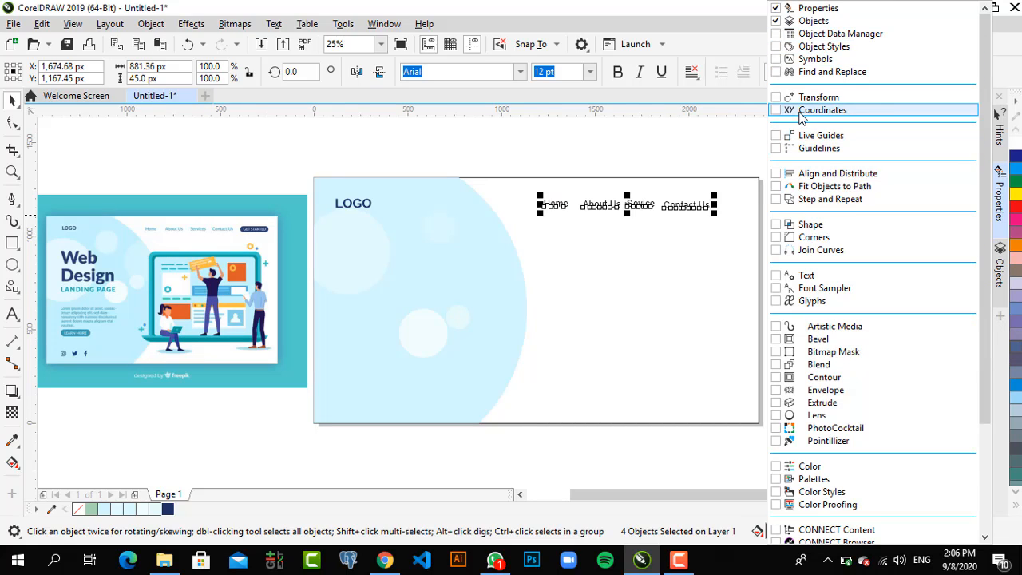
left_click(775, 40)
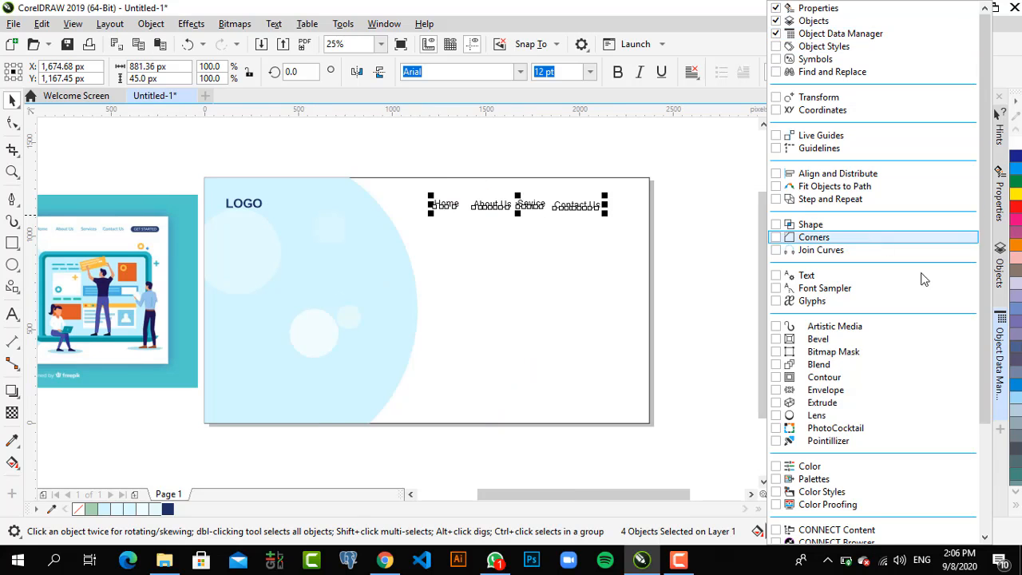
left_click(1002, 360)
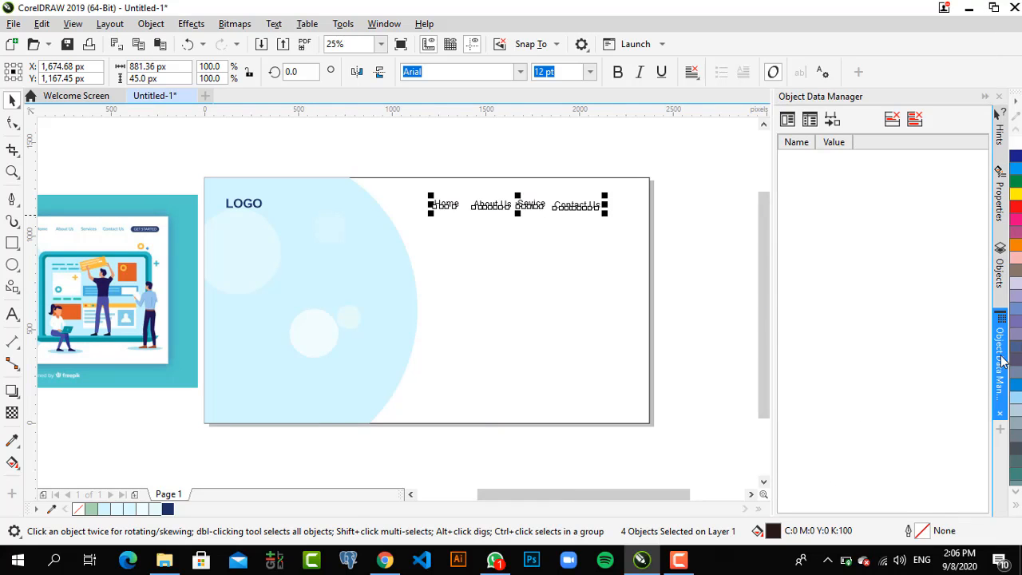
left_click(999, 412)
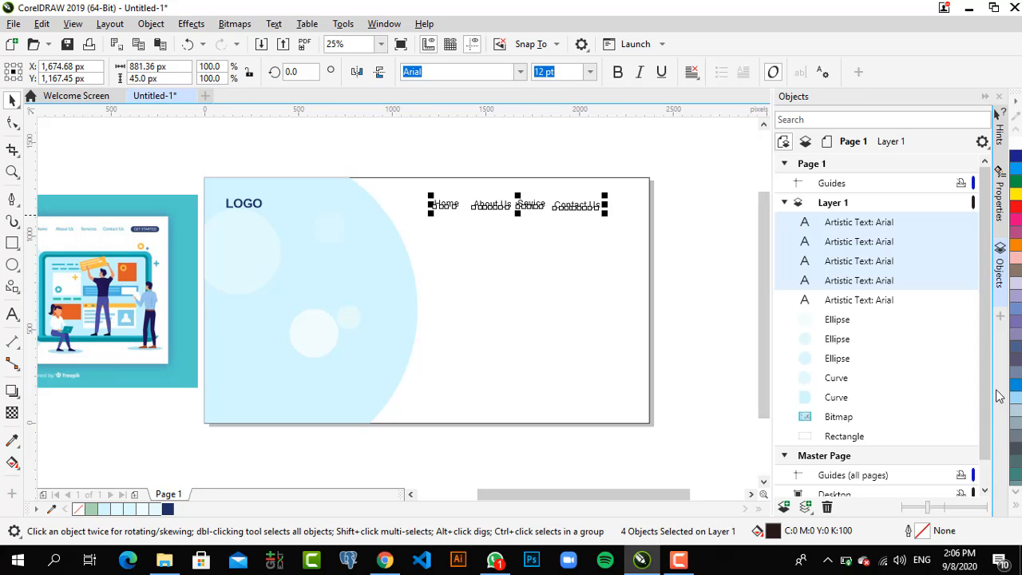
Enable the Align and Distribute docker and display its options for the four selected labels
left_click(1000, 317)
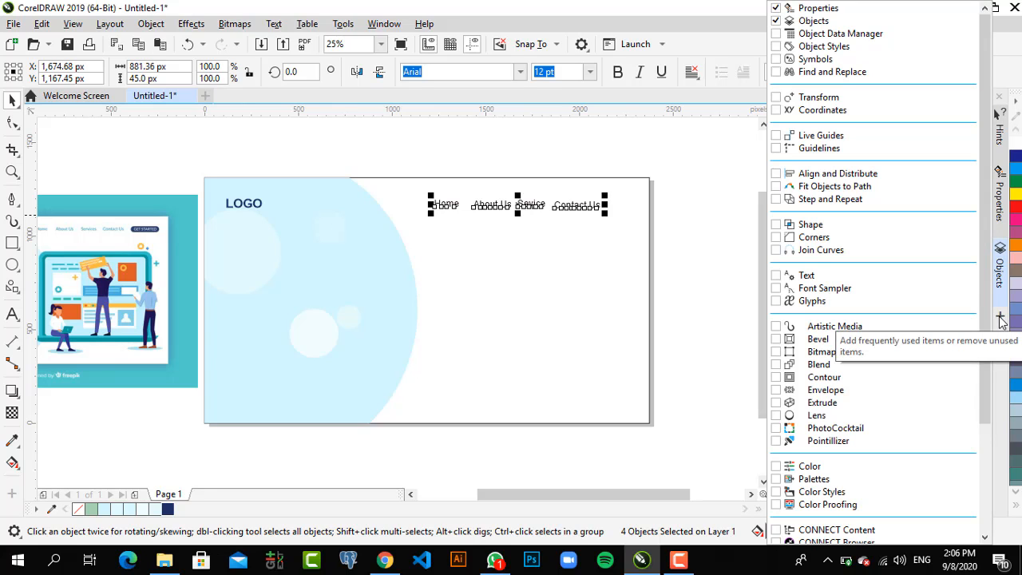
left_click(777, 174)
left_click(1003, 385)
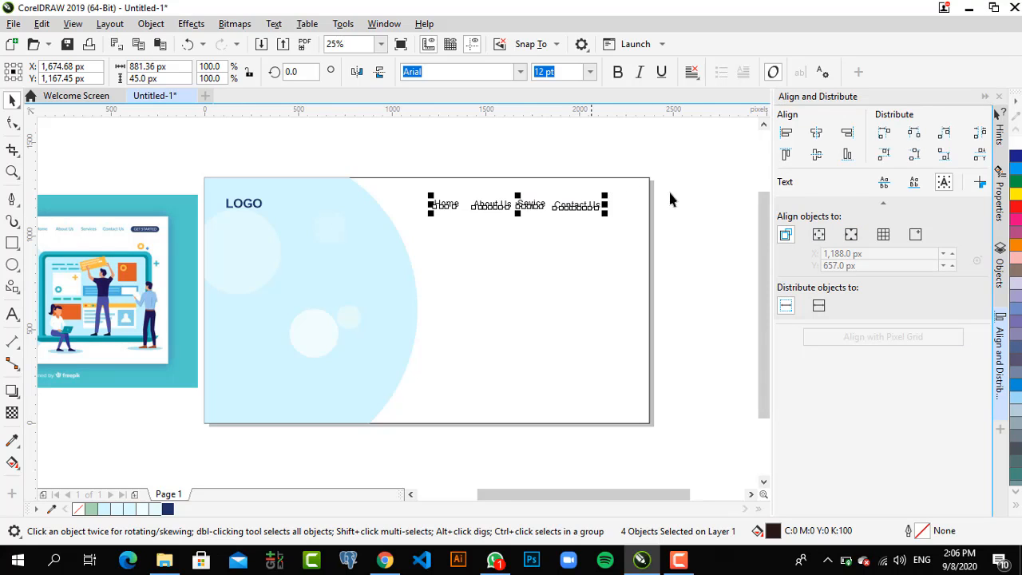
Align the four navigation labels by their horizontal centre line and distribute their centres evenly across the row
left_click(815, 155)
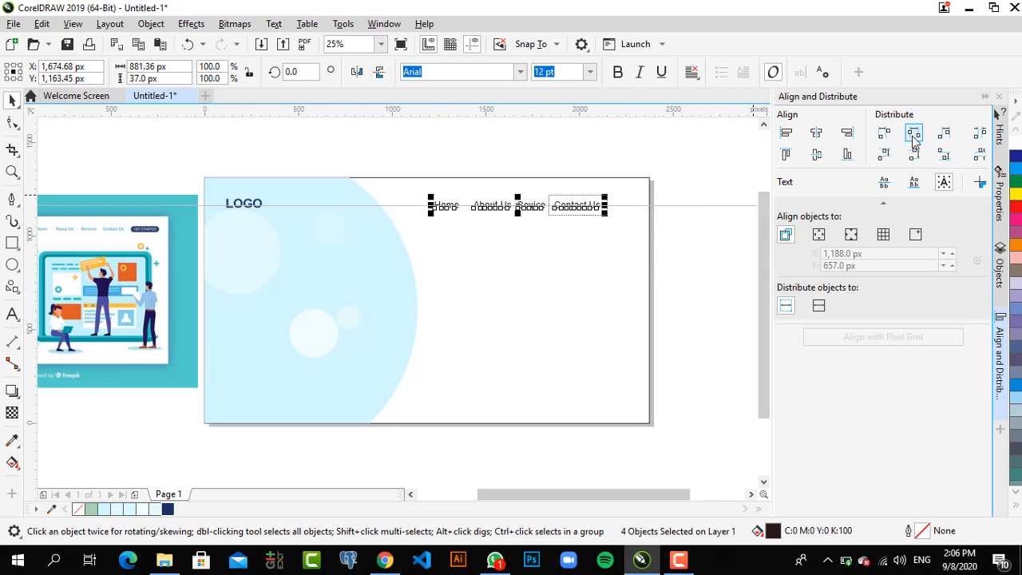
left_click(914, 134)
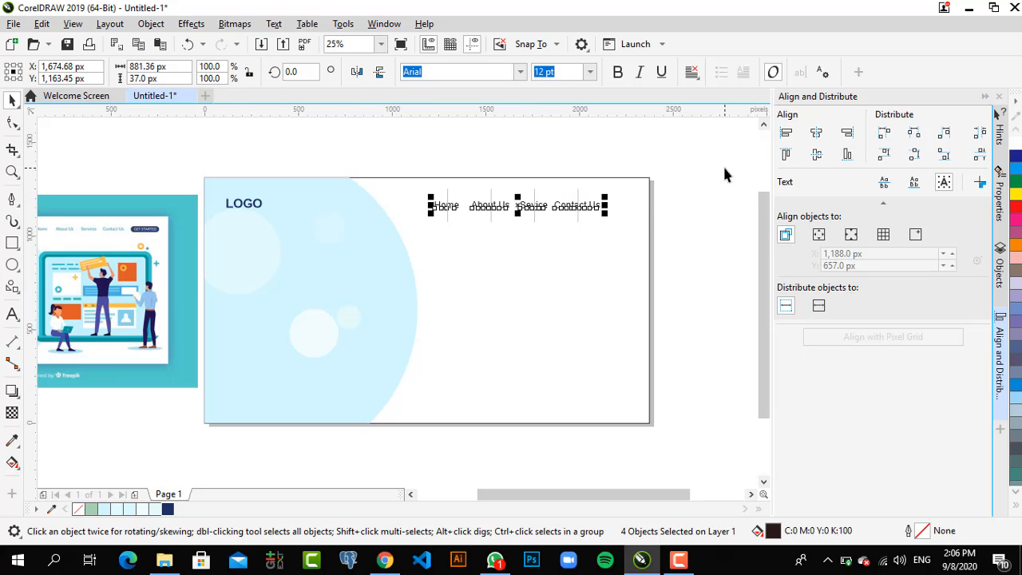
left_click(566, 149)
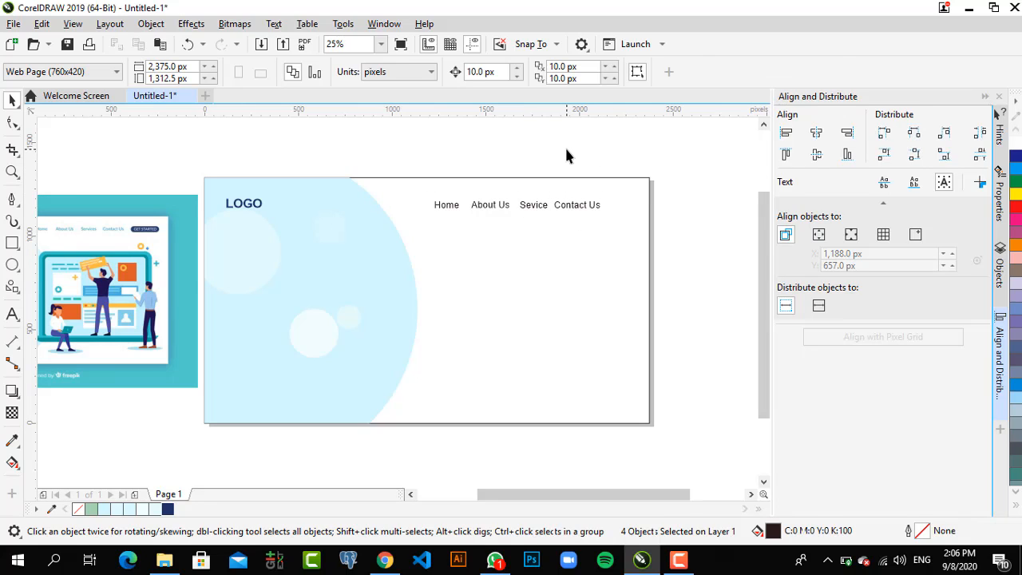
left_click(444, 205)
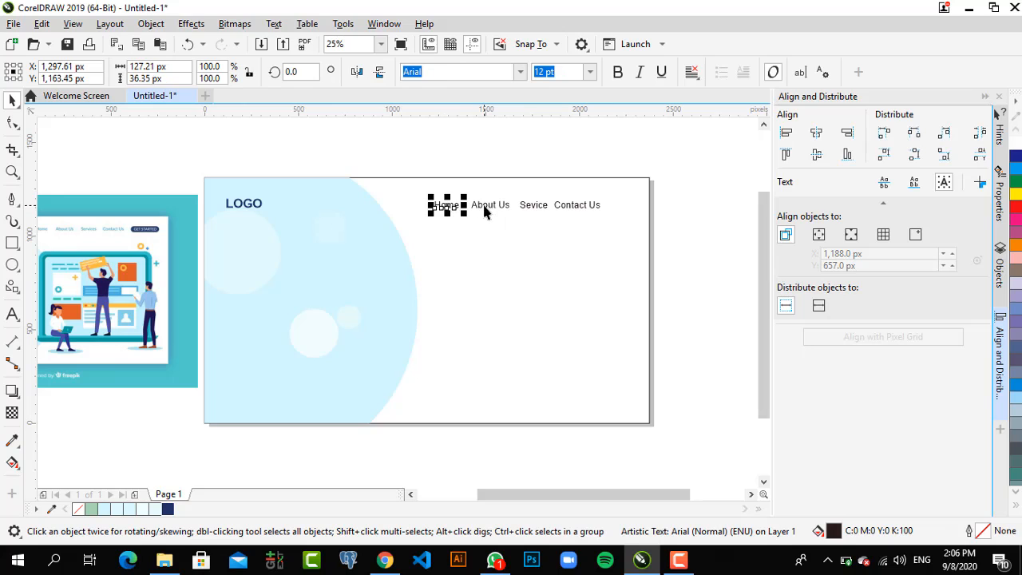
left_click(484, 208, "shift")
left_click(540, 207, "shift")
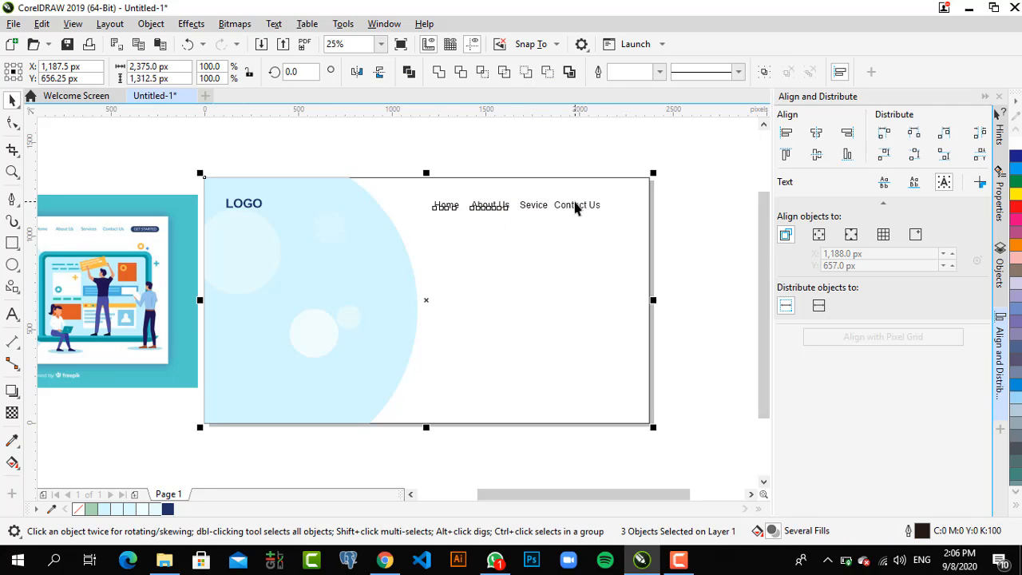
left_click(564, 158)
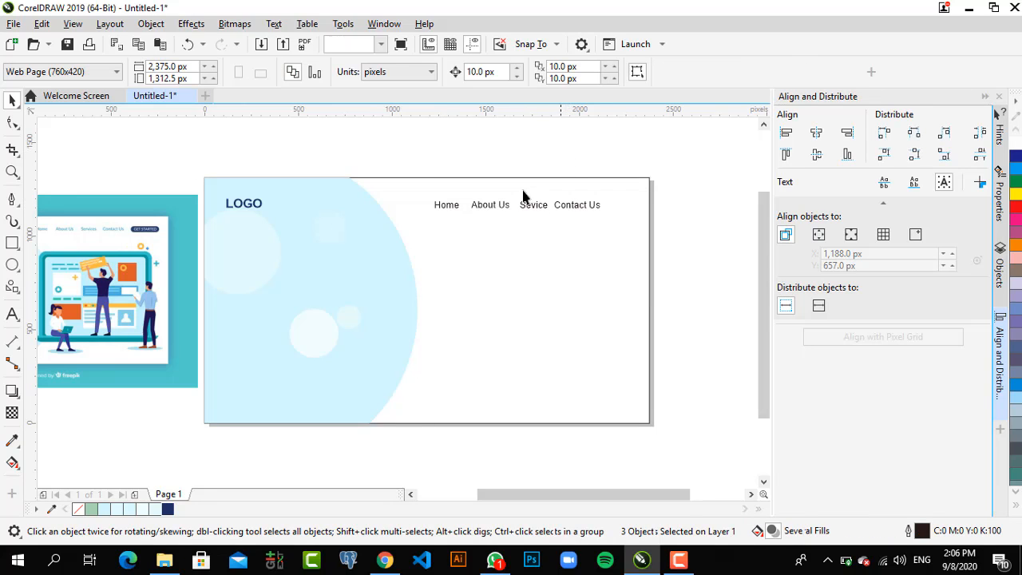
Group the four navigation labels and move the group towards the LOGO, centred at about X 1518, Y 1181 px
left_click(451, 213)
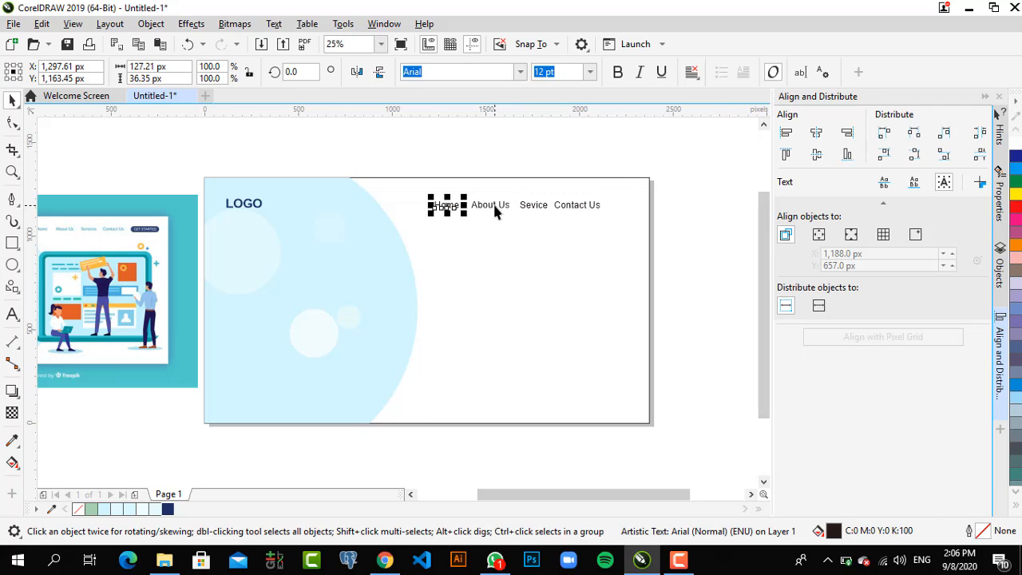
left_click(493, 207, "shift")
left_click(541, 209, "shift")
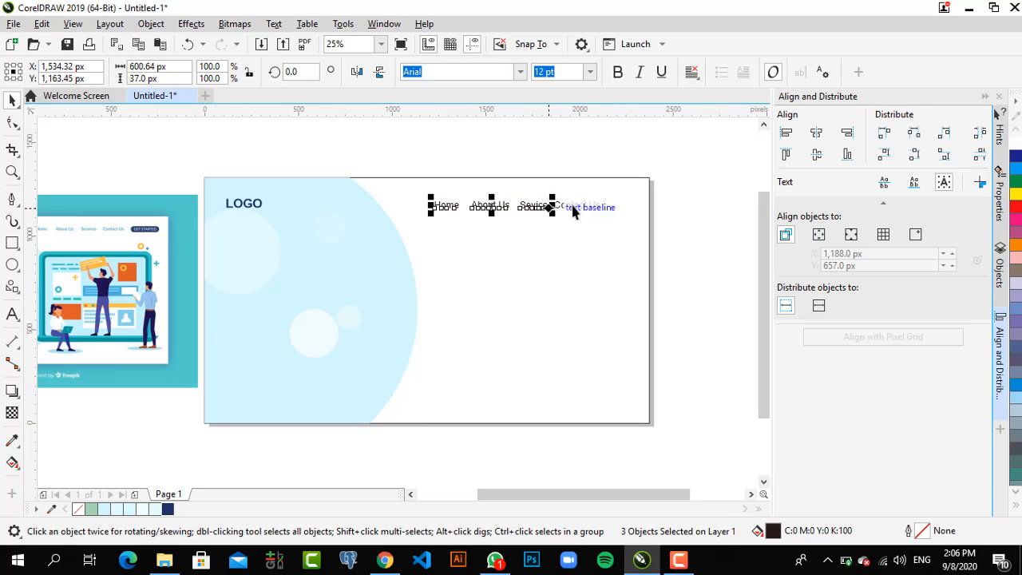
left_click(577, 207, "shift")
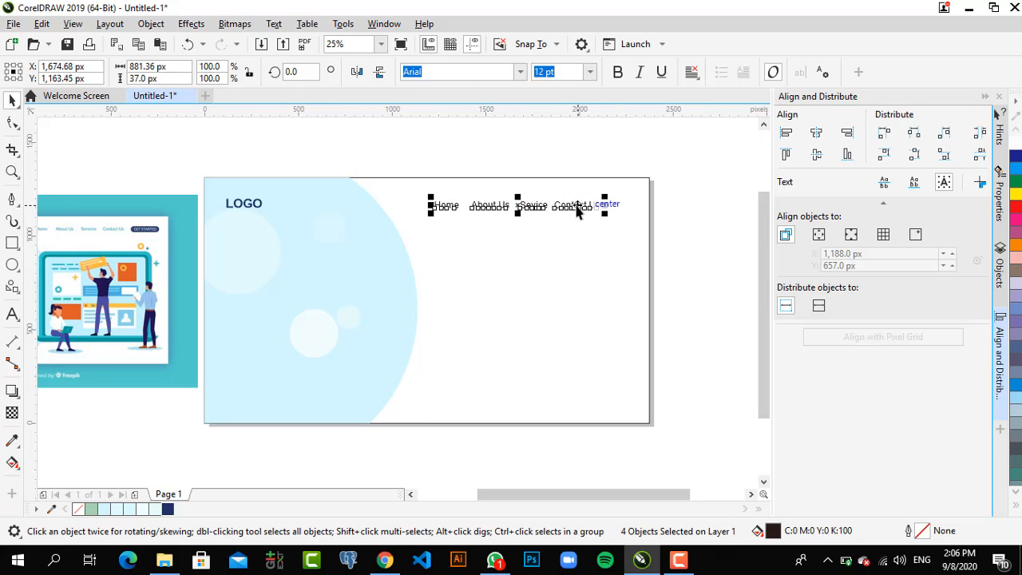
key("ctrl+g")
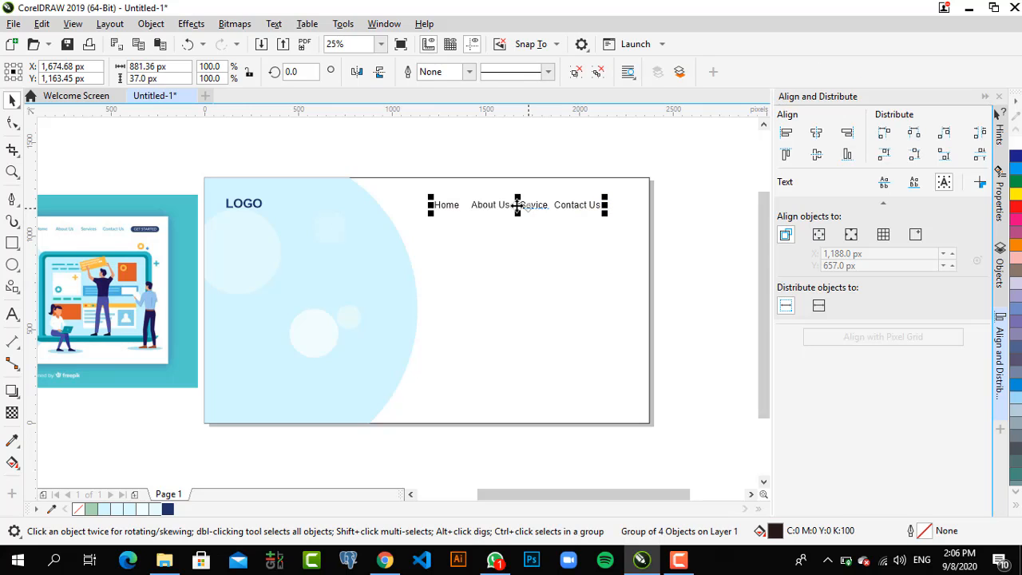
left_click_drag(518, 209, 502, 206)
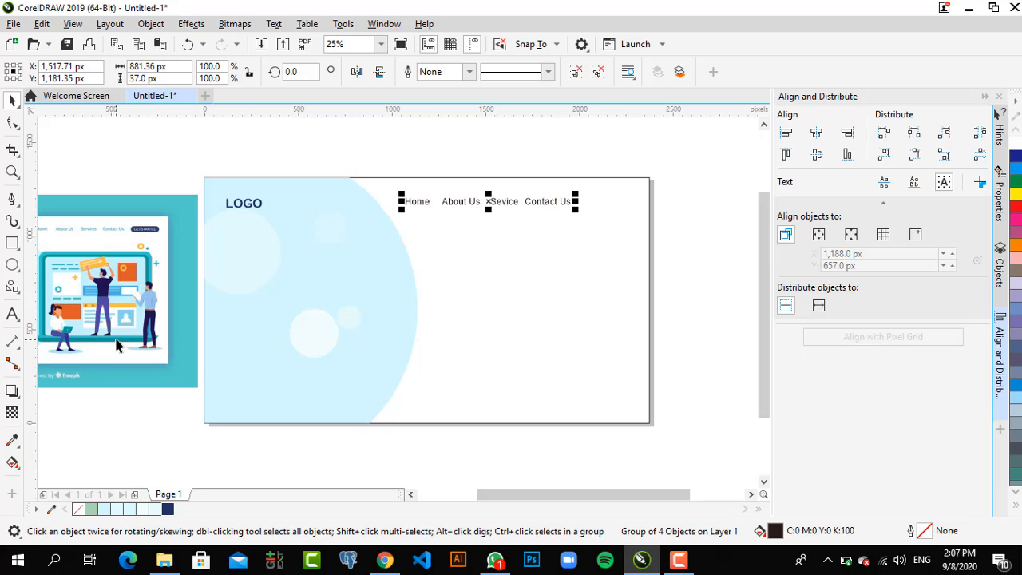
Try to apply pale cyan #D3FFFD sampled from the reference picture's navigation row to the Home label, and undo the fill
left_click(13, 442)
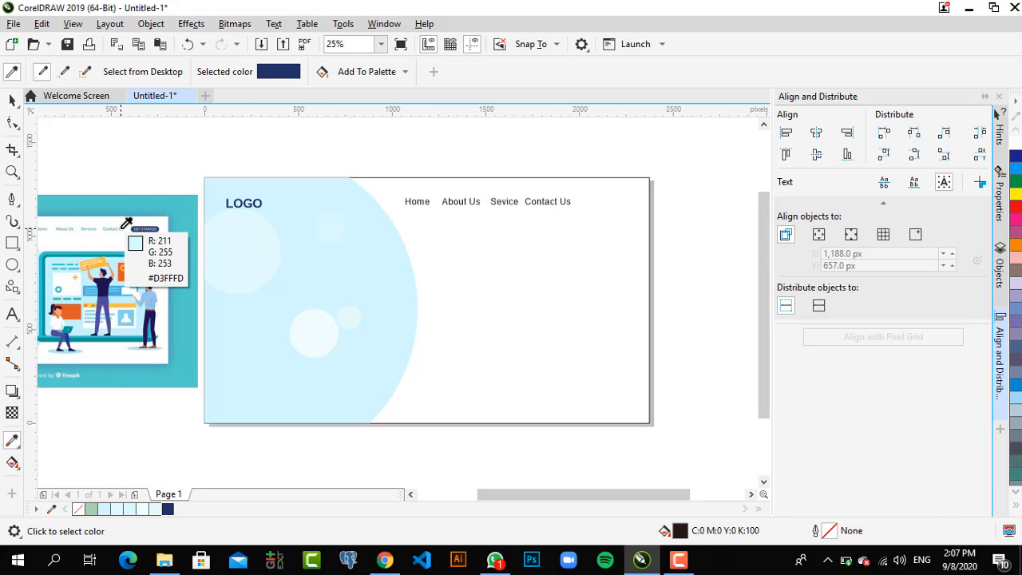
left_click(126, 222)
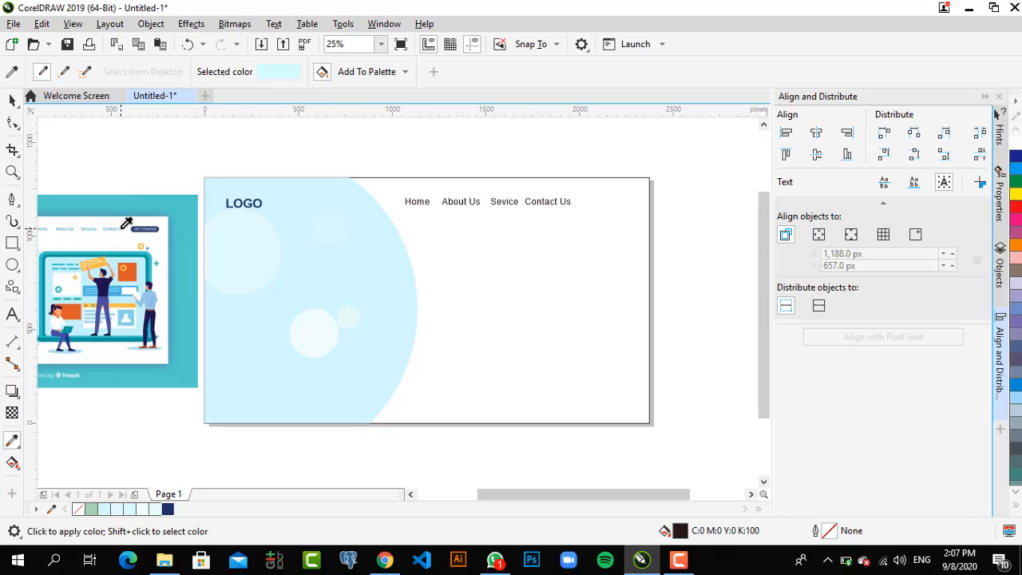
left_click(415, 198)
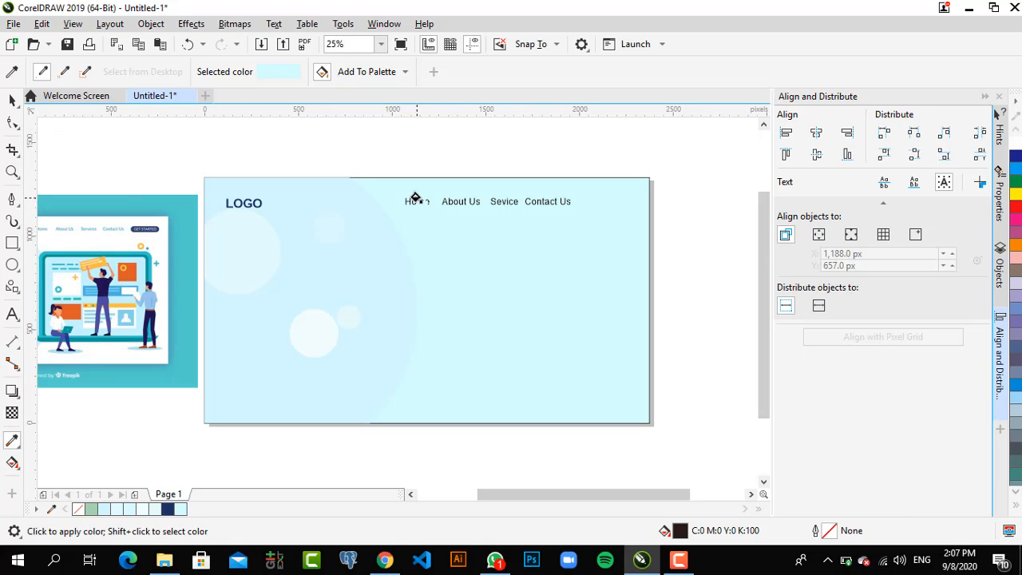
key("ctrl+z")
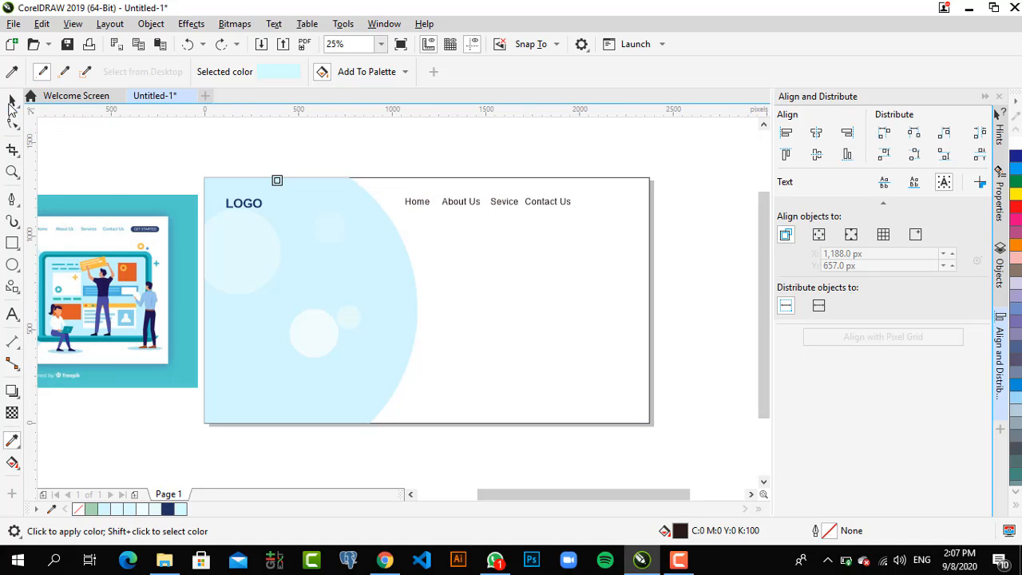
Try pale cyan #D3FFFD and Mint Green as fill colours on the navigation label group
left_click(11, 101)
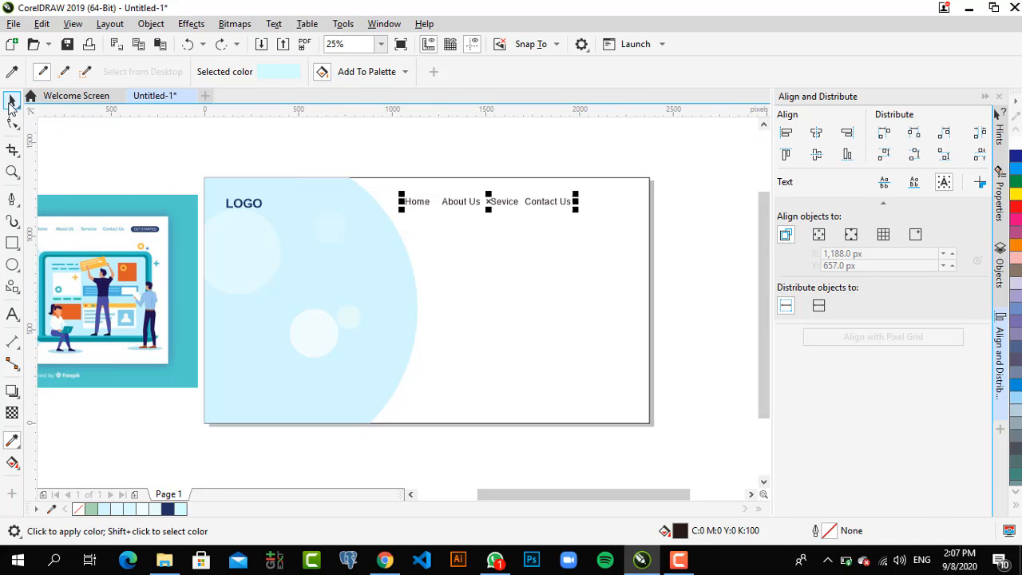
left_click(181, 509)
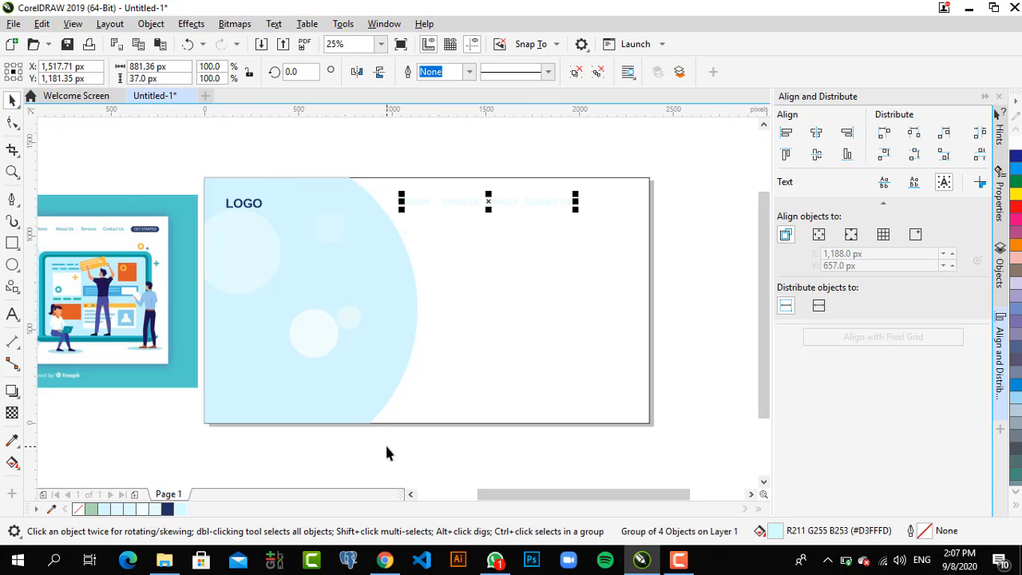
left_click(483, 156)
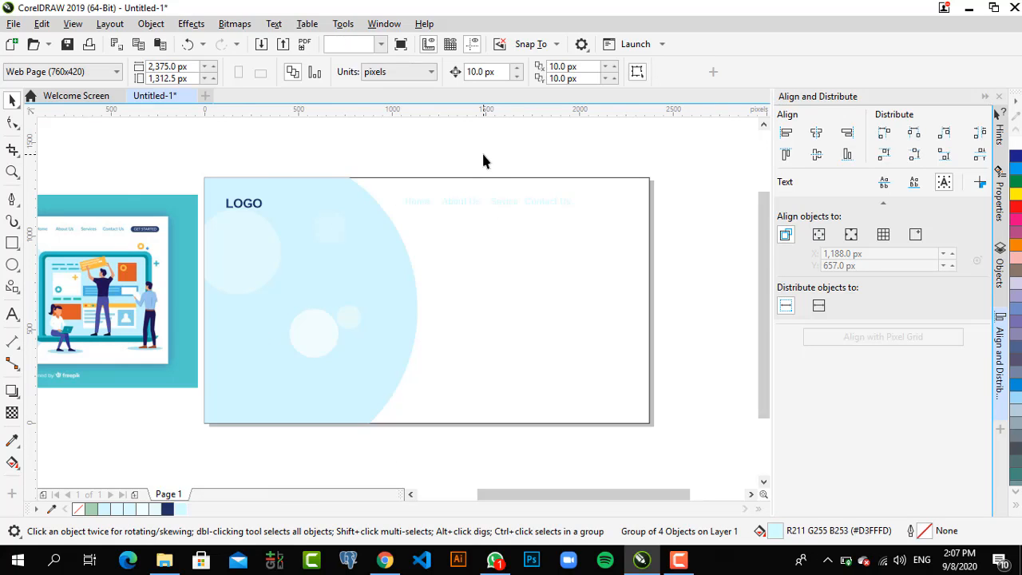
left_click(464, 201)
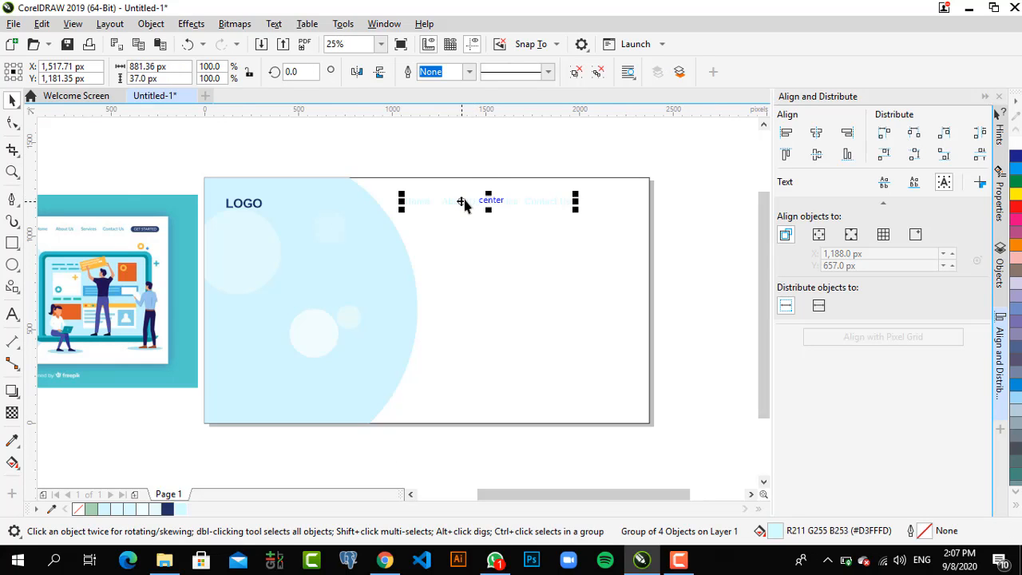
left_click(91, 509)
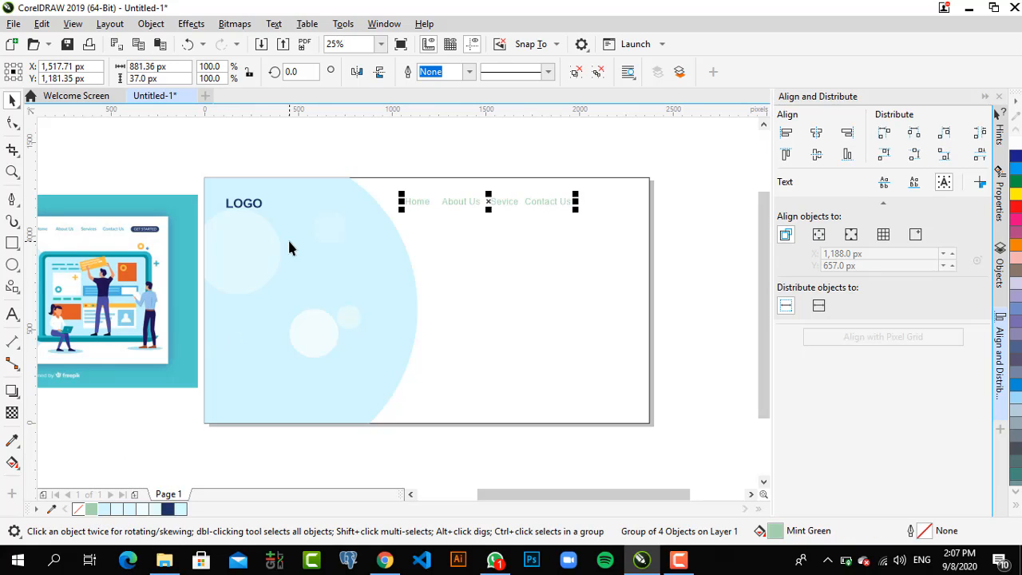
Fill the navigation label group with blue C100 M20 Y0 K0 and shift it slightly further towards the LOGO
left_click(1016, 386)
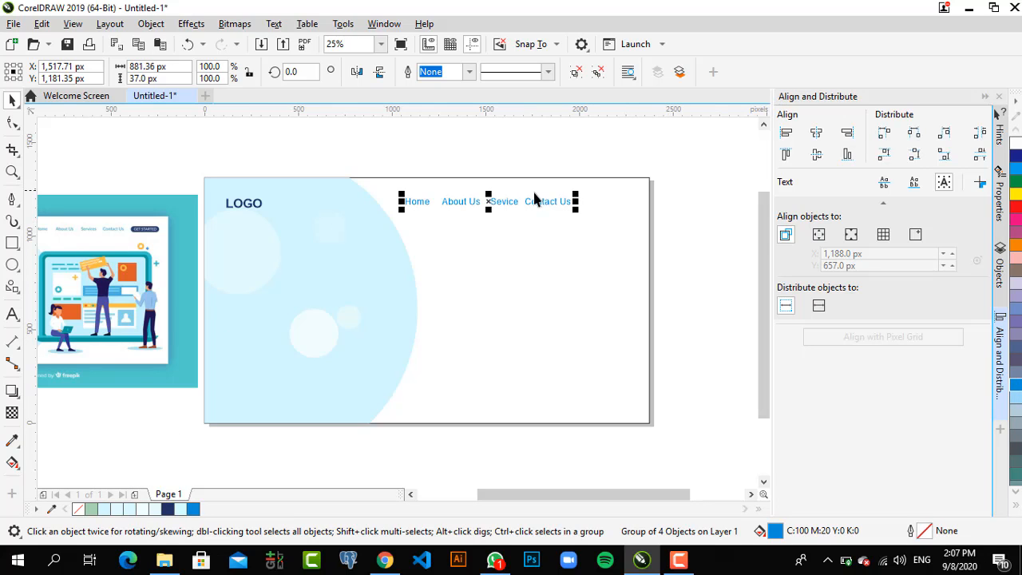
left_click(535, 147)
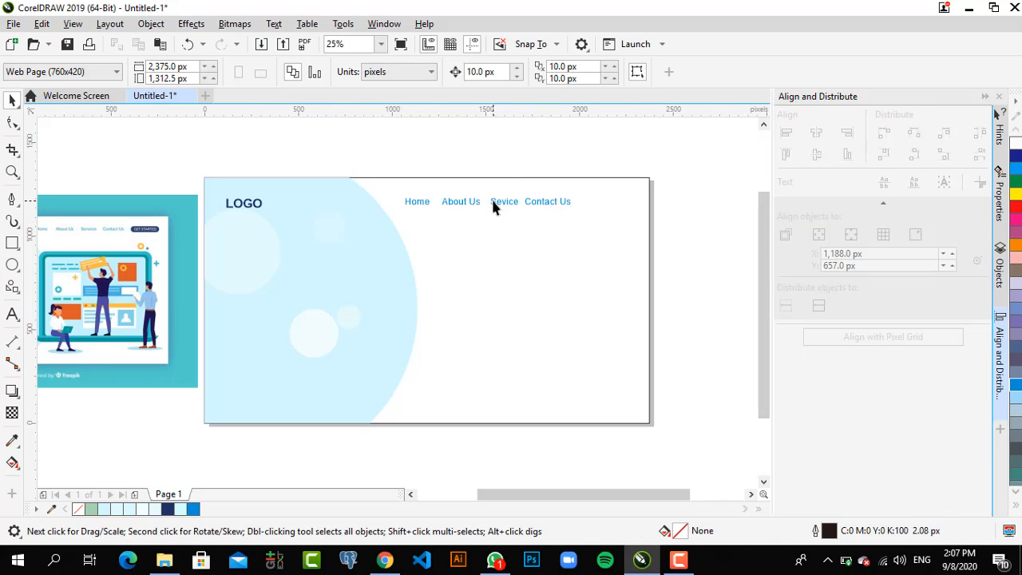
left_click(491, 205)
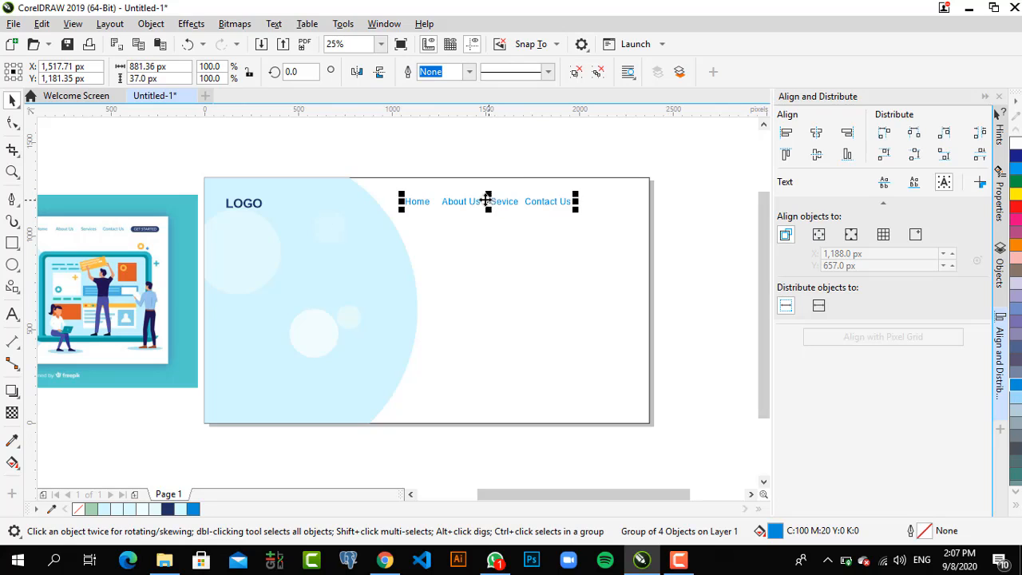
mouse_move(487, 199)
left_mouse_down()
mouse_move(473, 199)
mouse_move(476, 210)
left_mouse_up()
left_click(539, 138)
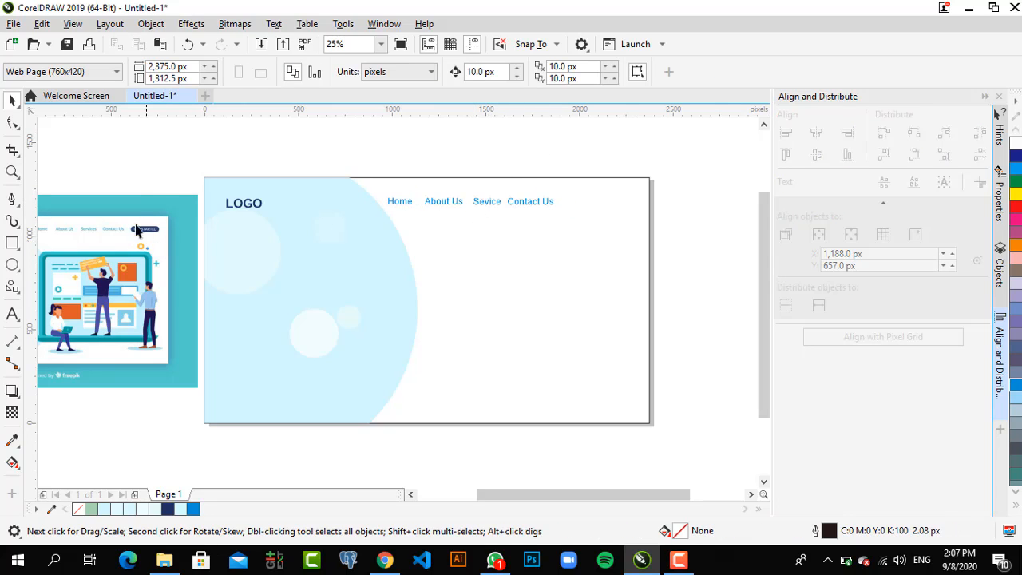
Draw a rectangle about 416 by 92 px above the page and round all its corners with a 50 px radius
left_click(12, 242)
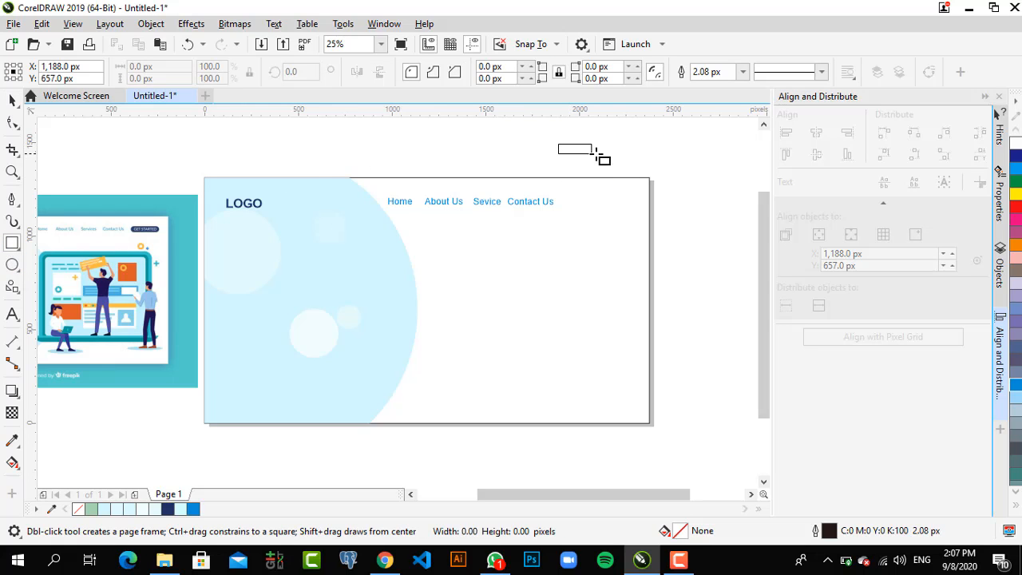
left_click_drag(601, 156, 639, 164)
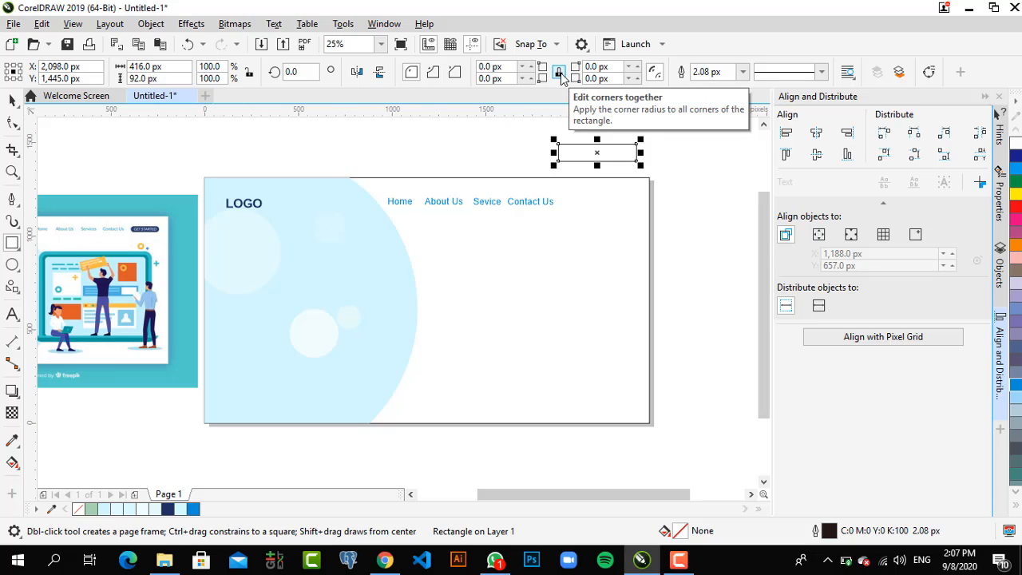
left_click(637, 67)
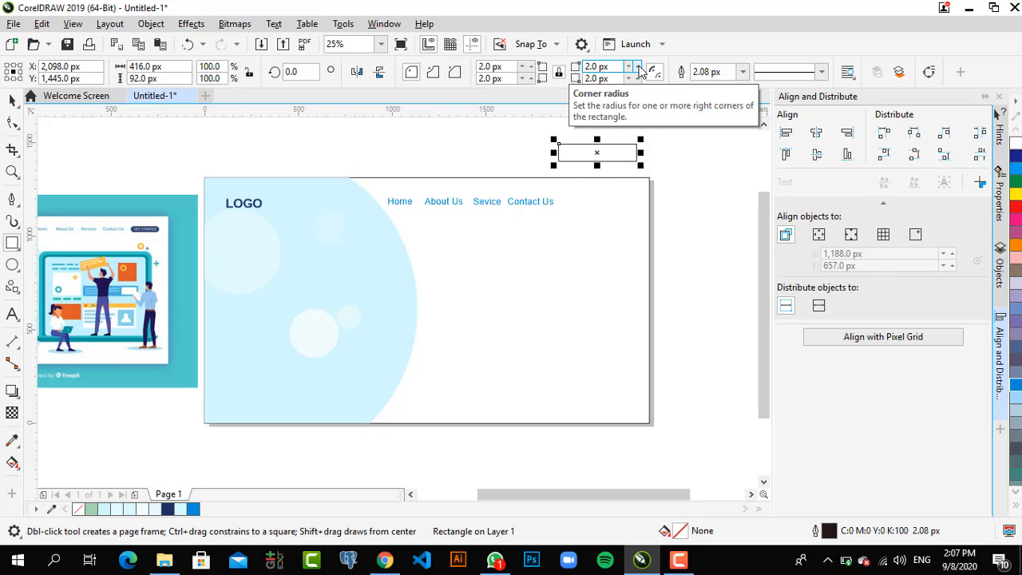
left_click(638, 67)
left_click(638, 67)
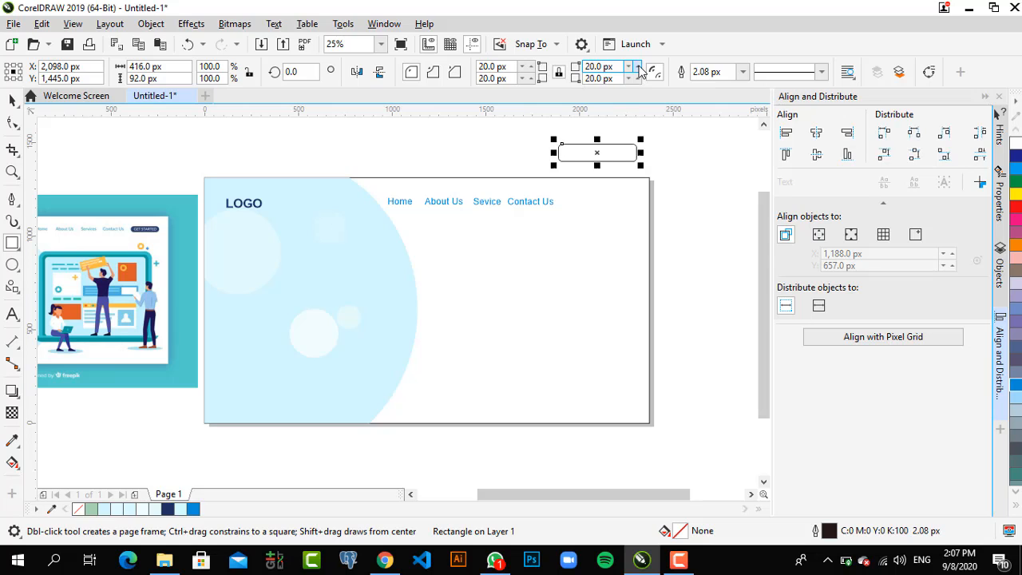
left_click(638, 67)
left_click(638, 67)
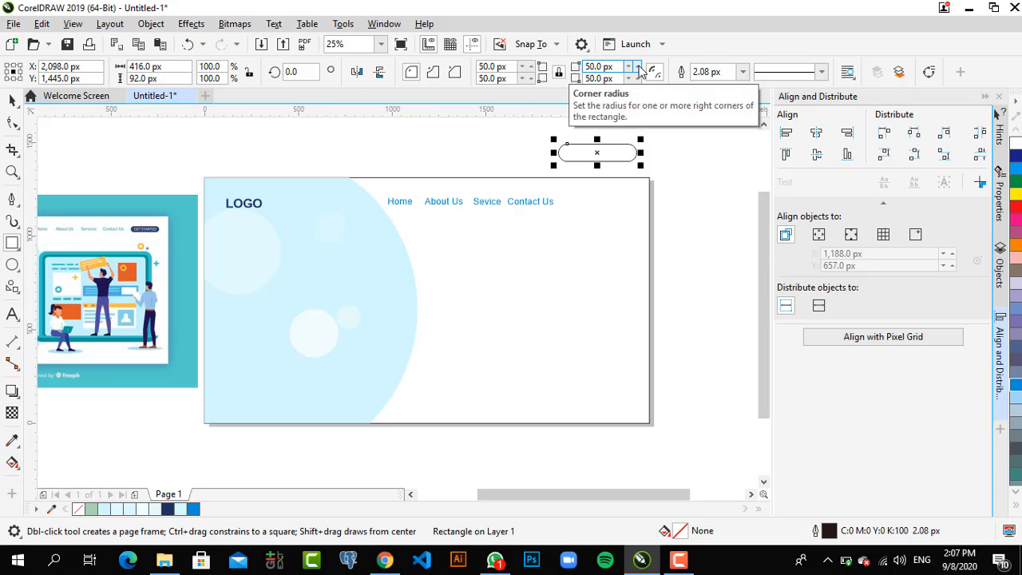
Move the rounded rectangle to the end of the navigation row beside Contact Us and fill it with navy #203165
left_click_drag(598, 155, 603, 211)
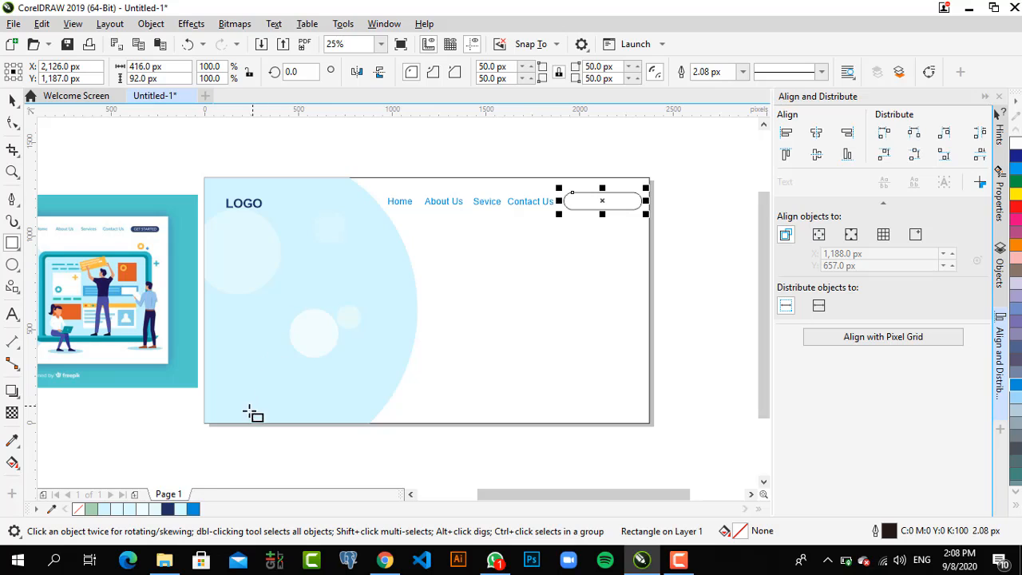
left_click(169, 509)
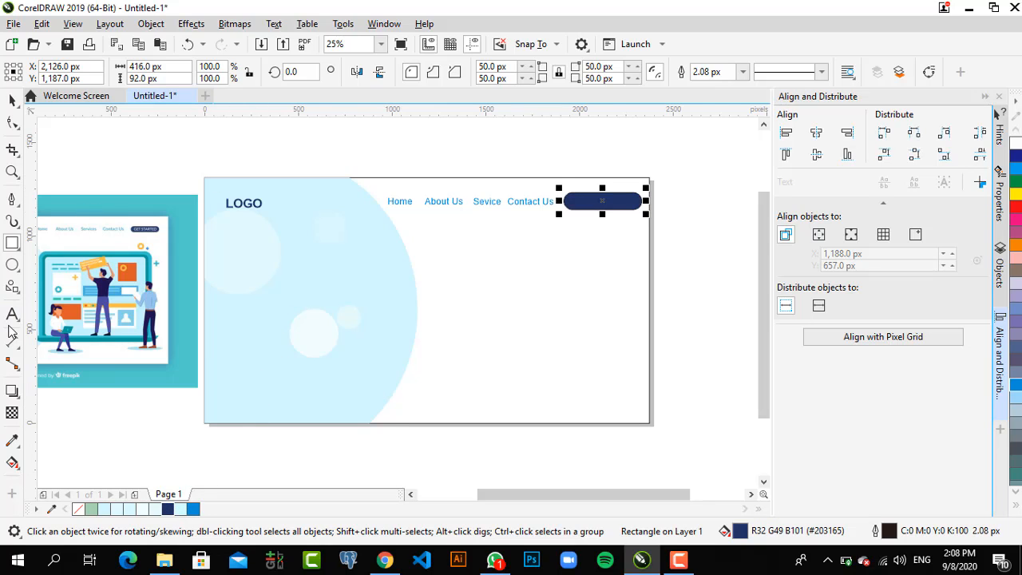
Write the artistic text "GET STARTED" in the empty area above the page and select it as an object
left_click(12, 315)
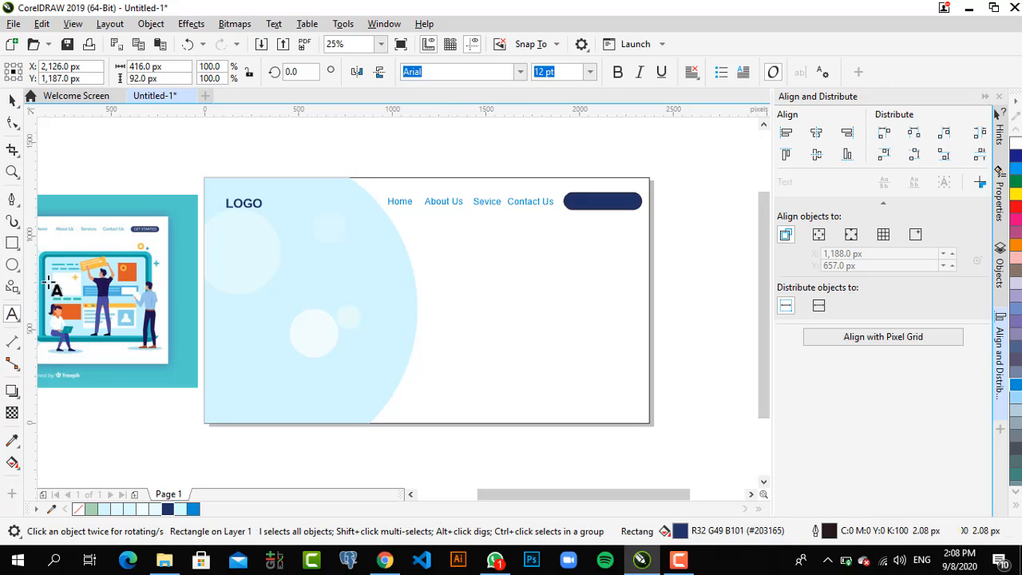
left_click(271, 148)
type("GET")
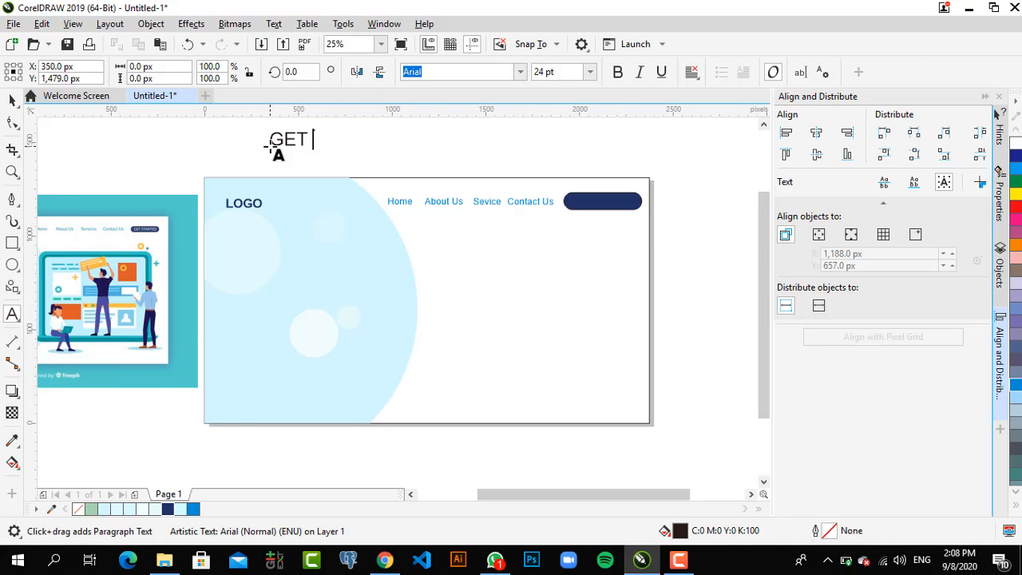
type(" STARTE")
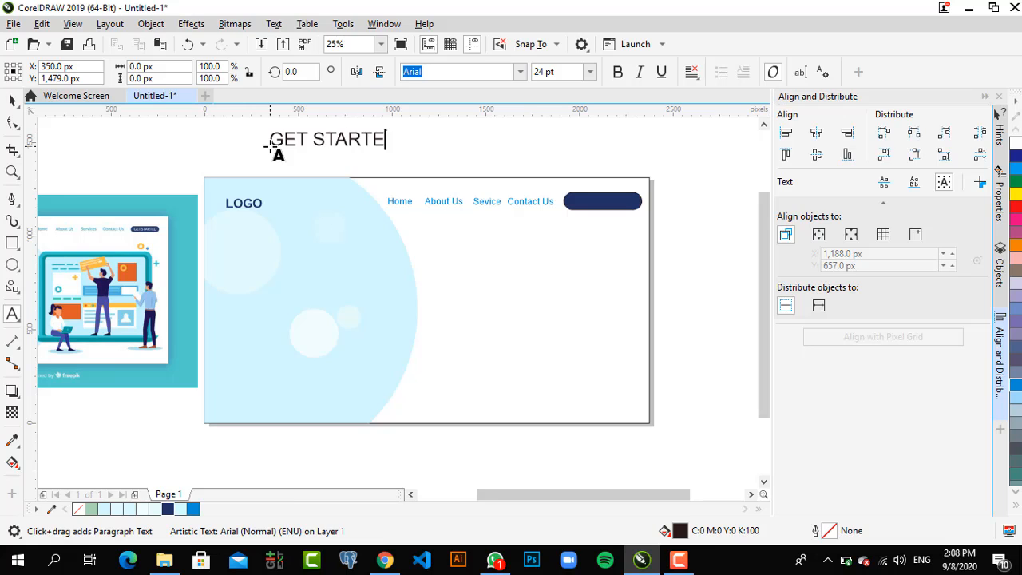
type("D")
left_click(12, 101)
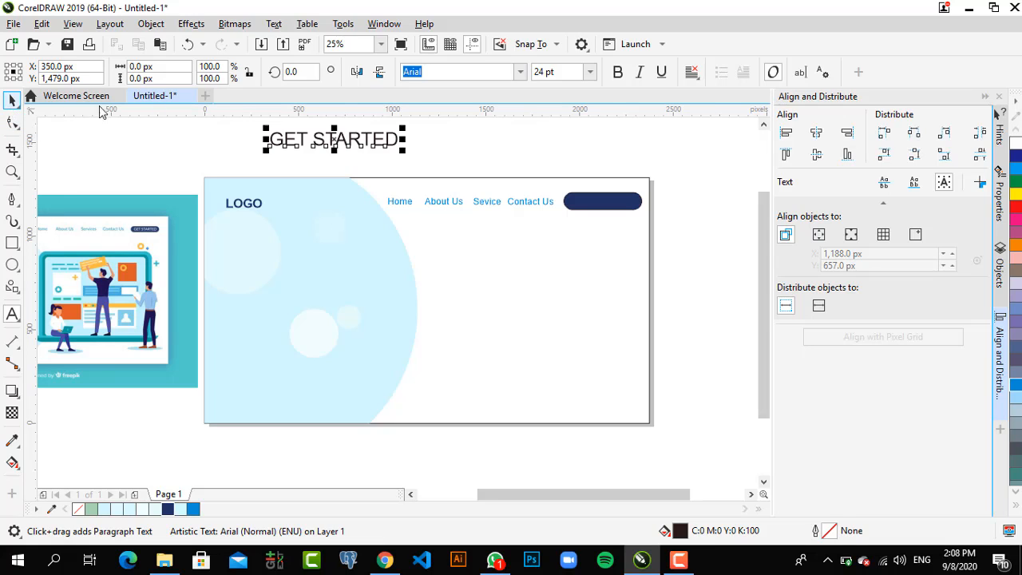
Set the GET STARTED text above the page to 11 pt and keep it selected as an object
left_click(590, 72)
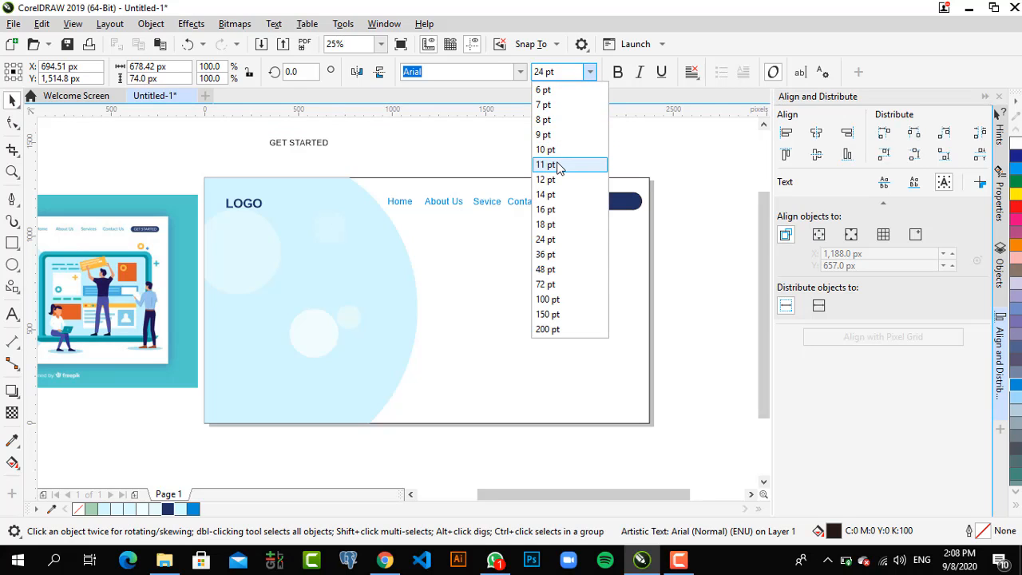
left_click(546, 164)
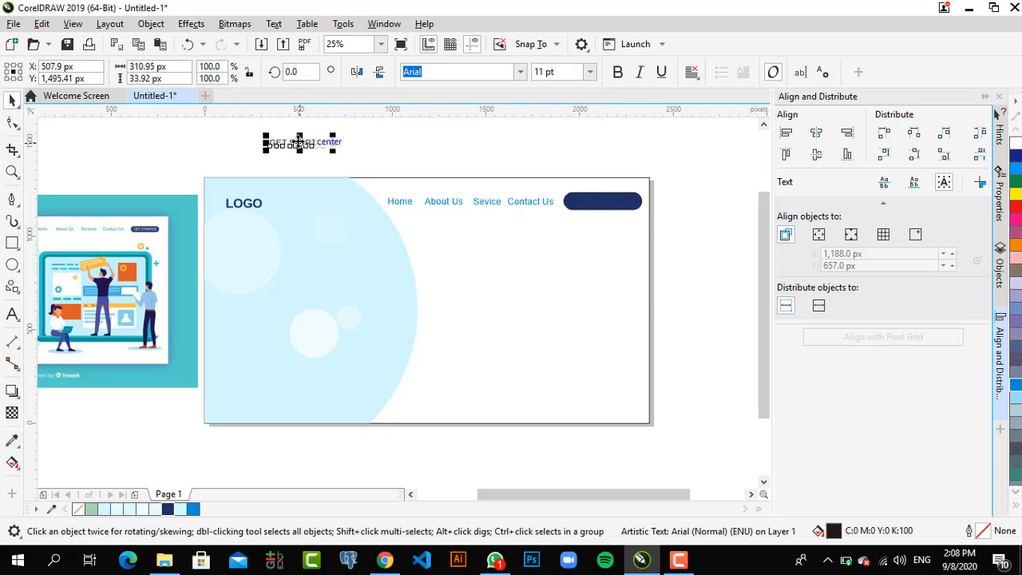
left_click(300, 143)
left_click(364, 143)
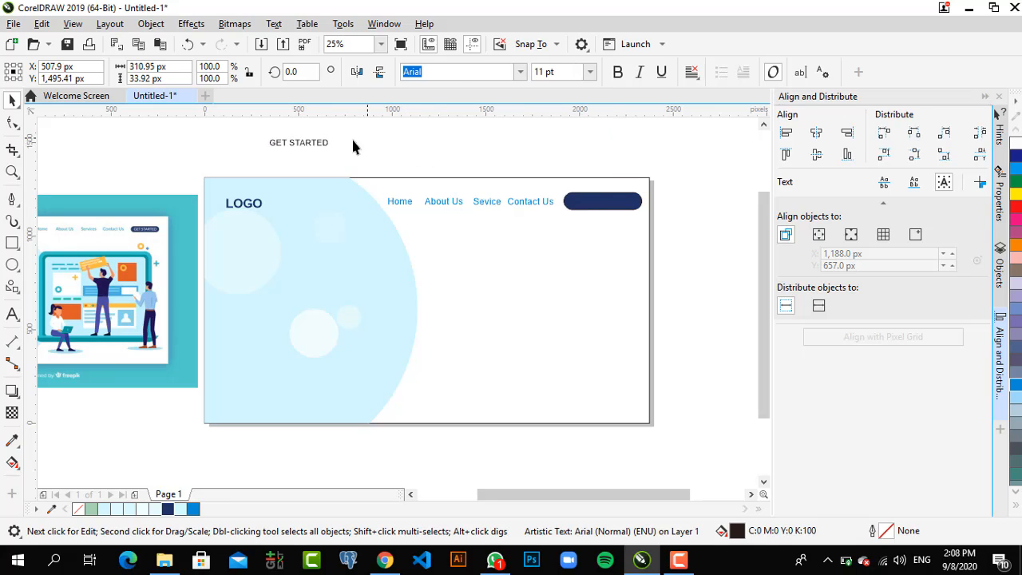
left_click(308, 145)
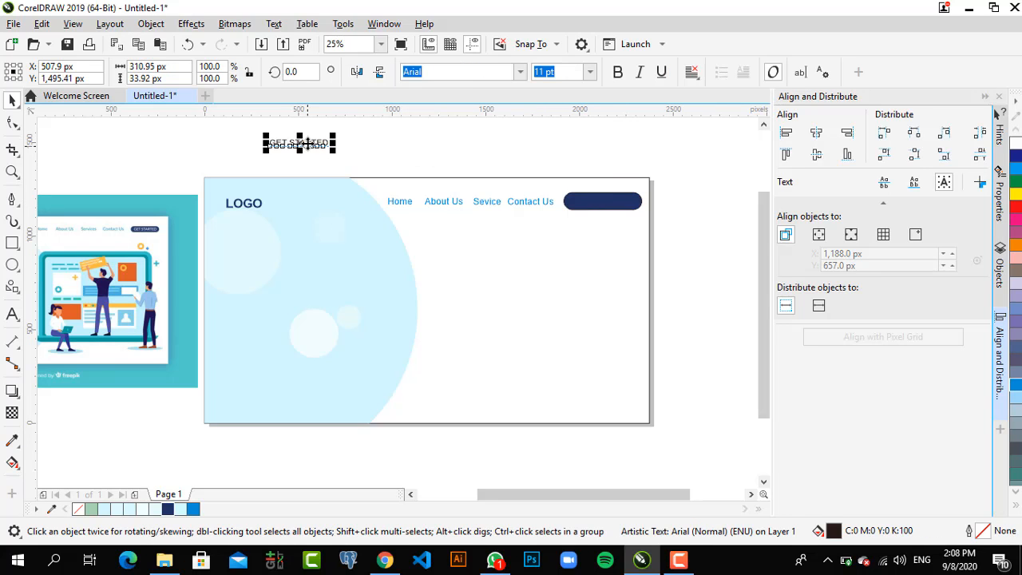
Move the GET STARTED text onto the navy rounded button in the navigation row and fill it with white
left_click_drag(309, 144, 609, 204)
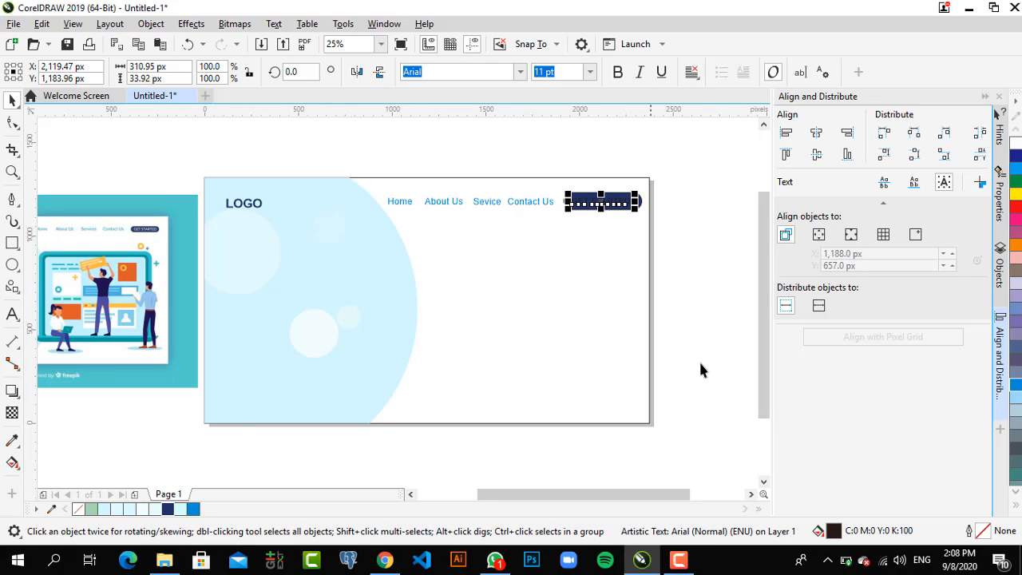
left_click(1015, 507)
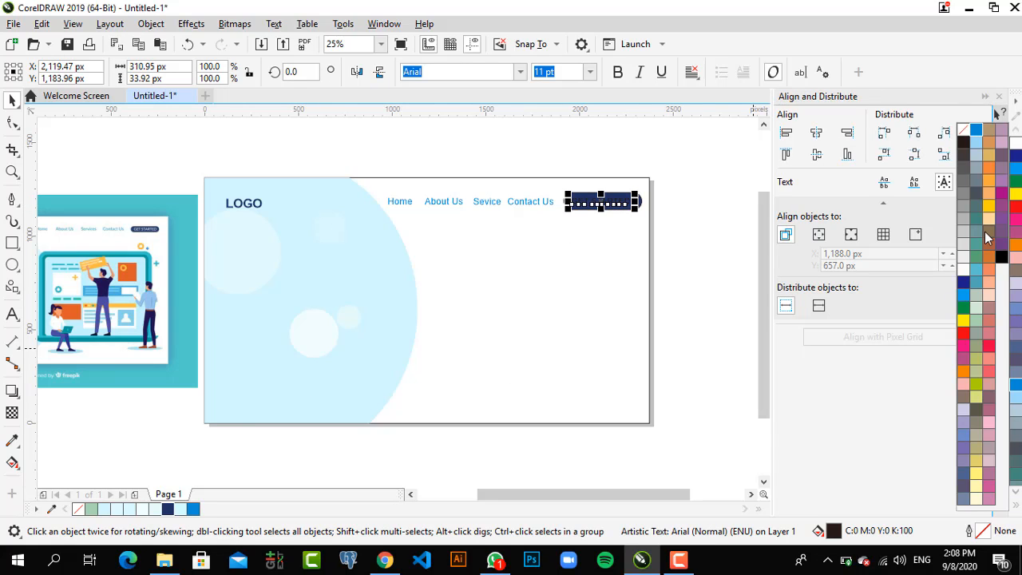
left_click(959, 270)
left_click(713, 174)
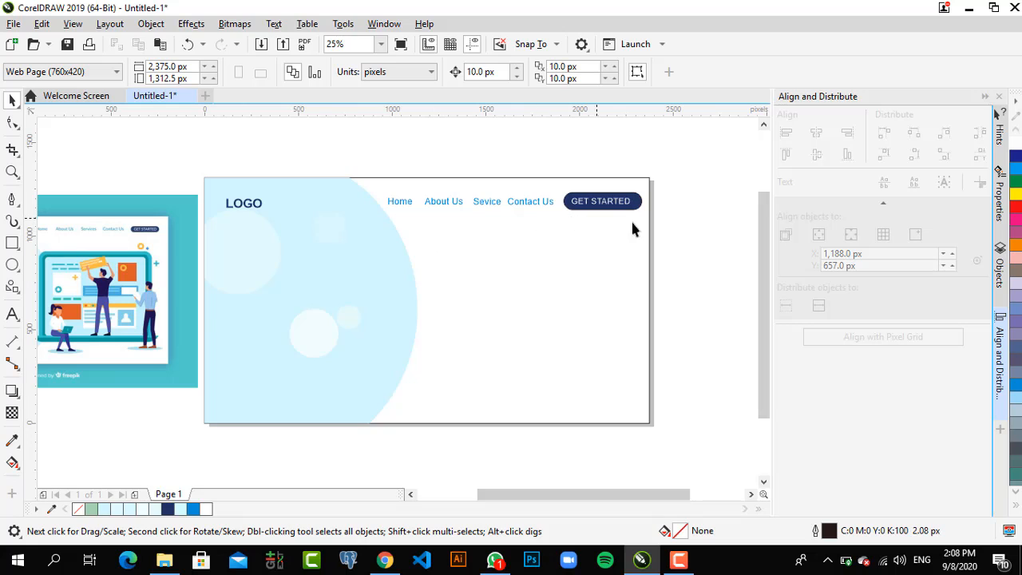
Write the two-line artistic text "Web Design" in the empty area above the reference image and select it as an object
left_click_drag(631, 501, 562, 505)
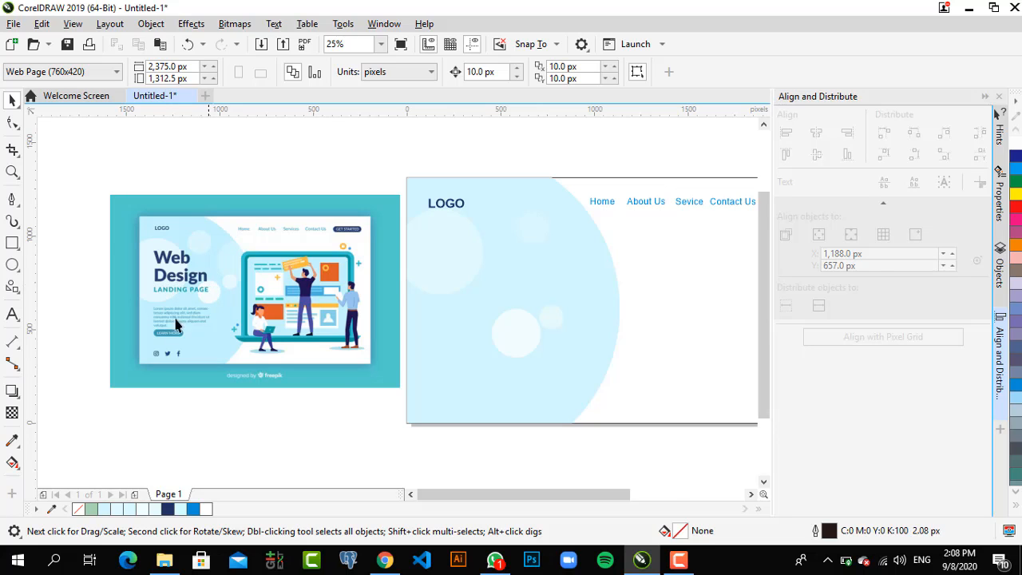
left_click(12, 314)
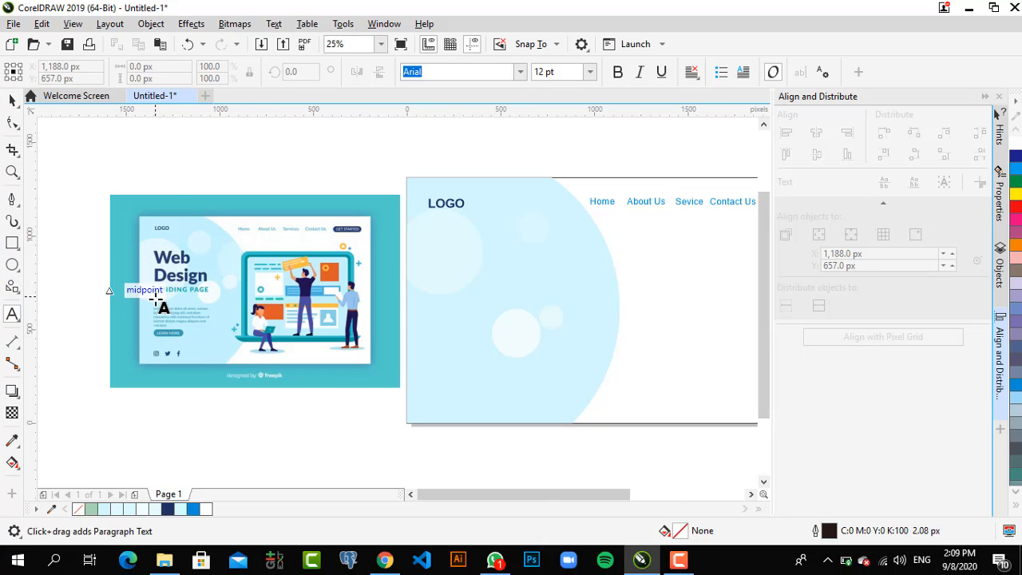
left_click(178, 163)
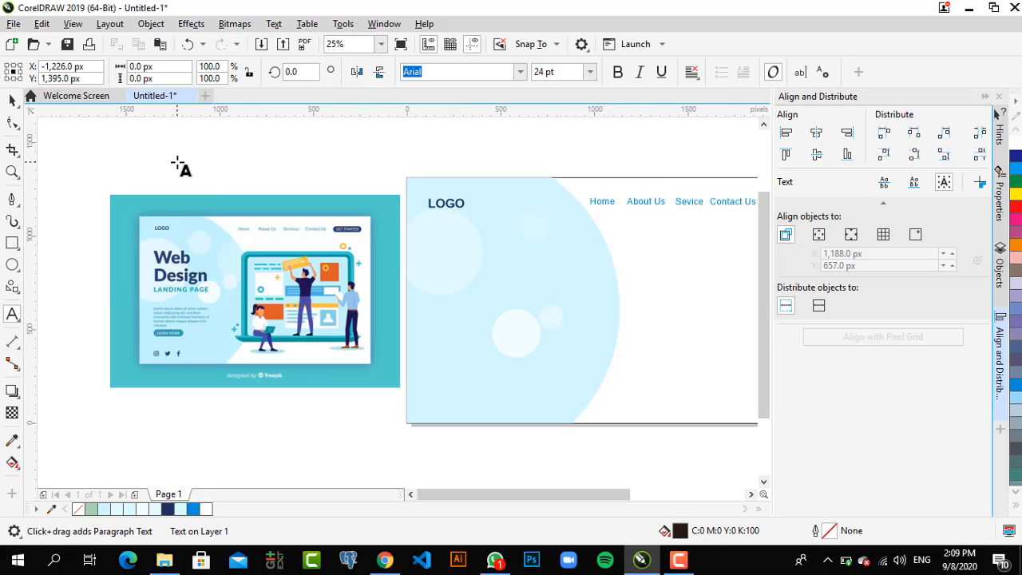
type("Web")
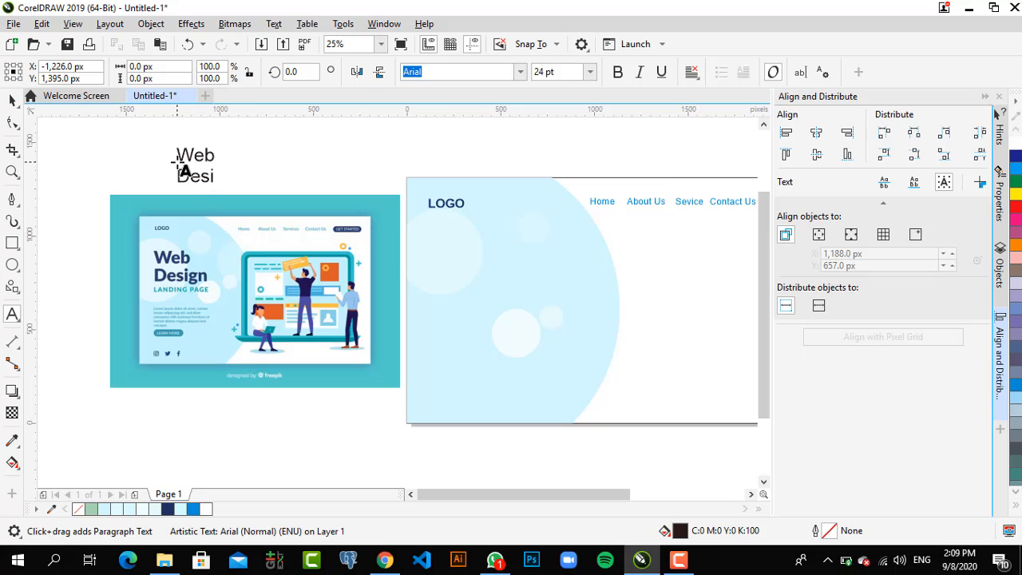
type("gn")
key("Escape")
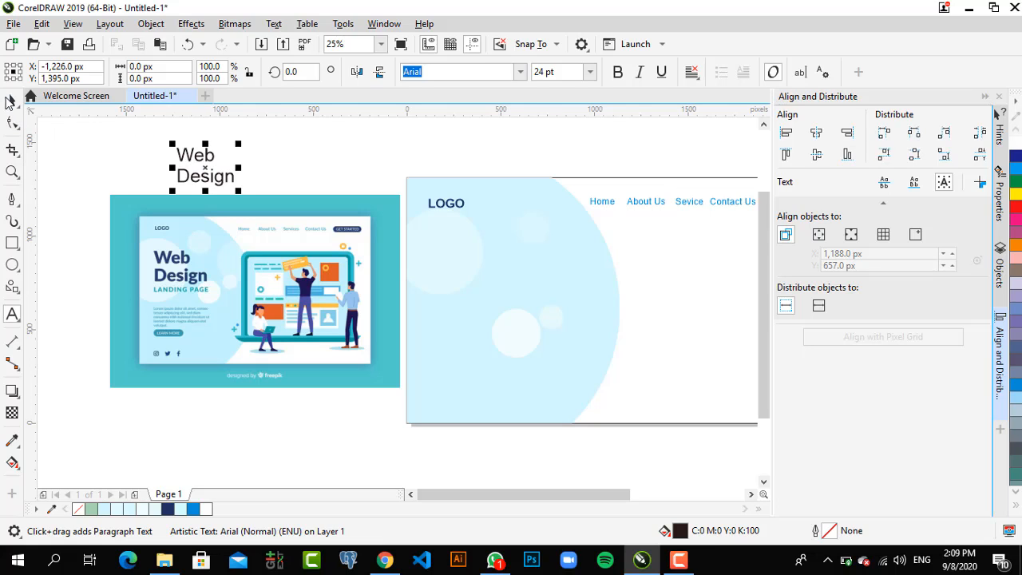
left_click(10, 100)
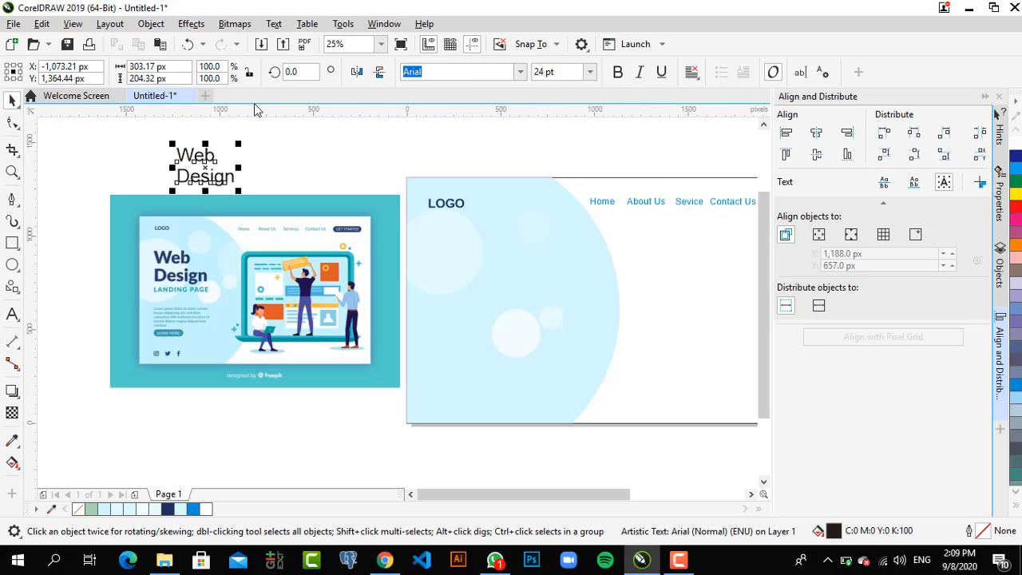
Set the "Web Design" text to 48 pt and fill it with navy #203165
left_click(589, 72)
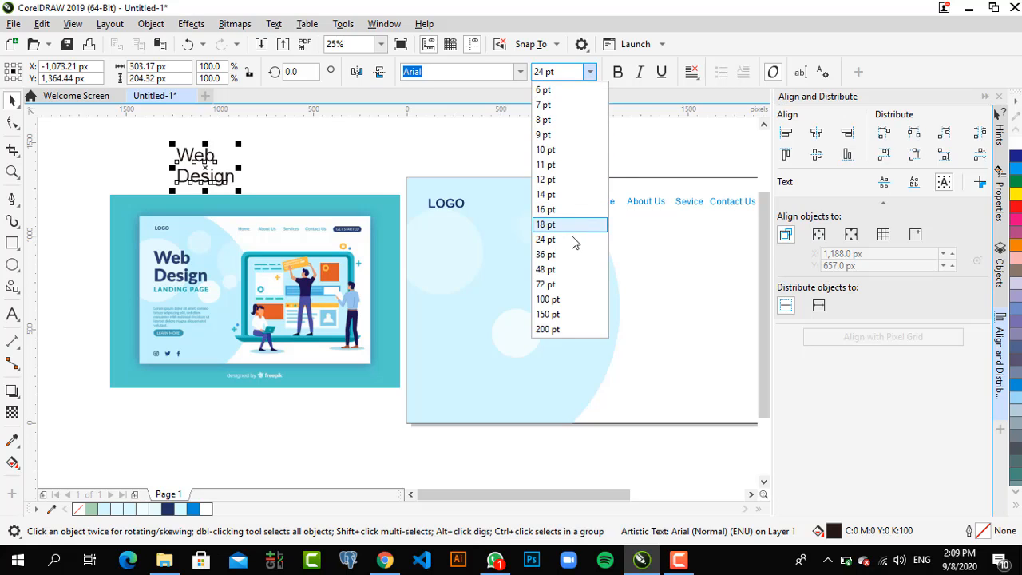
left_click(546, 270)
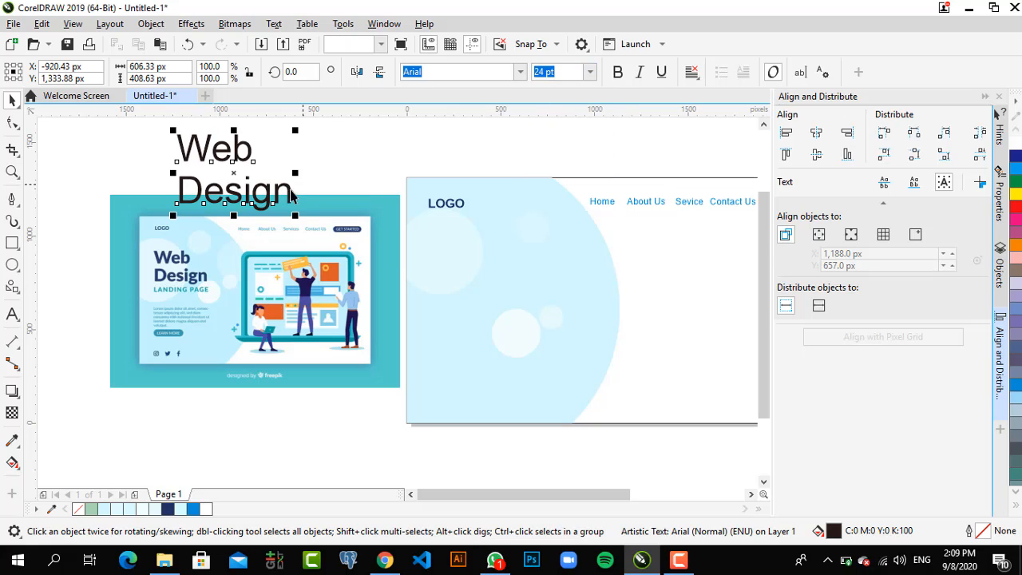
left_click(165, 511)
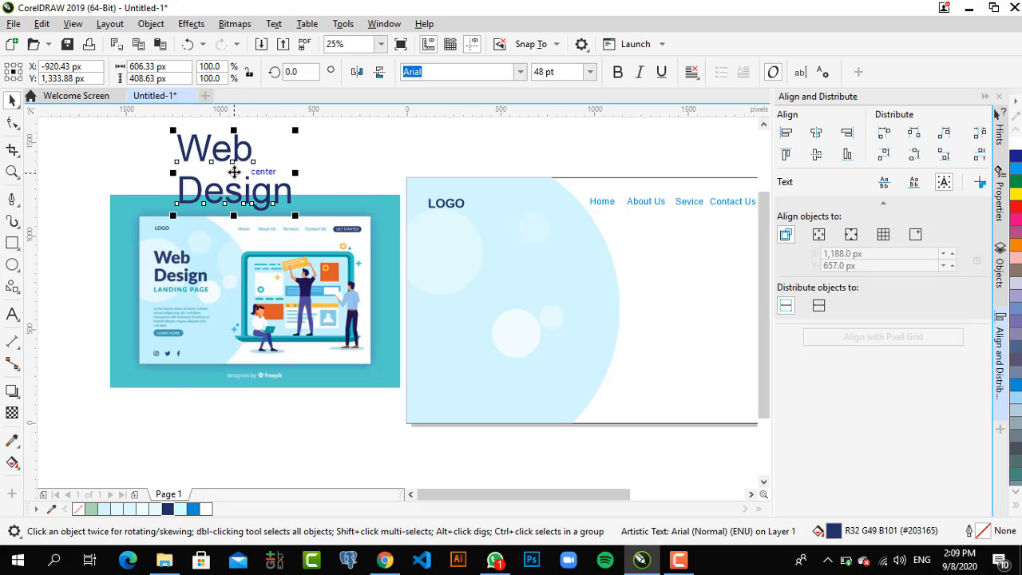
Move the "Web Design" heading onto the page just below the LOGO and format it as 36 pt bold
left_click_drag(235, 173, 487, 258)
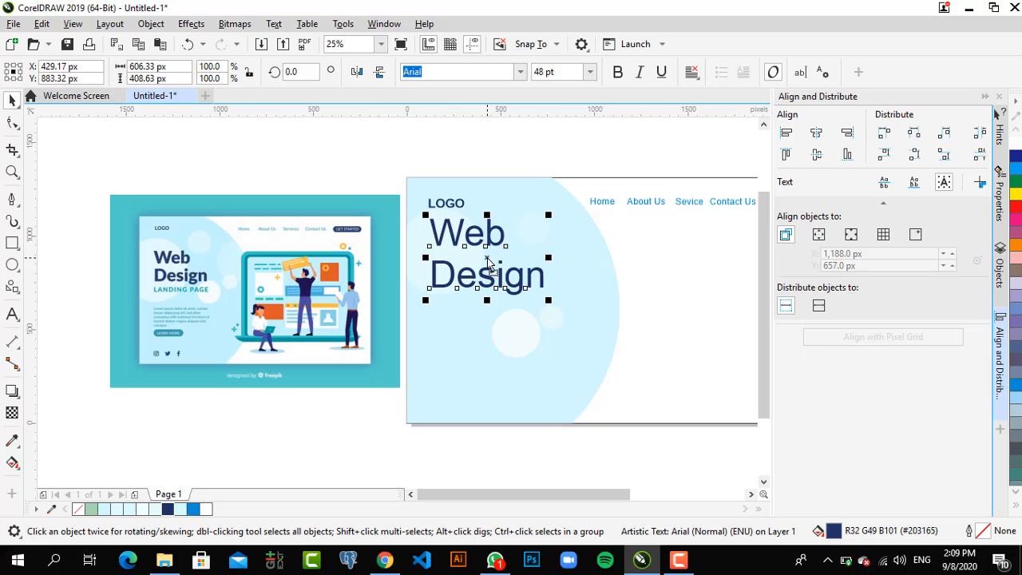
left_click(590, 72)
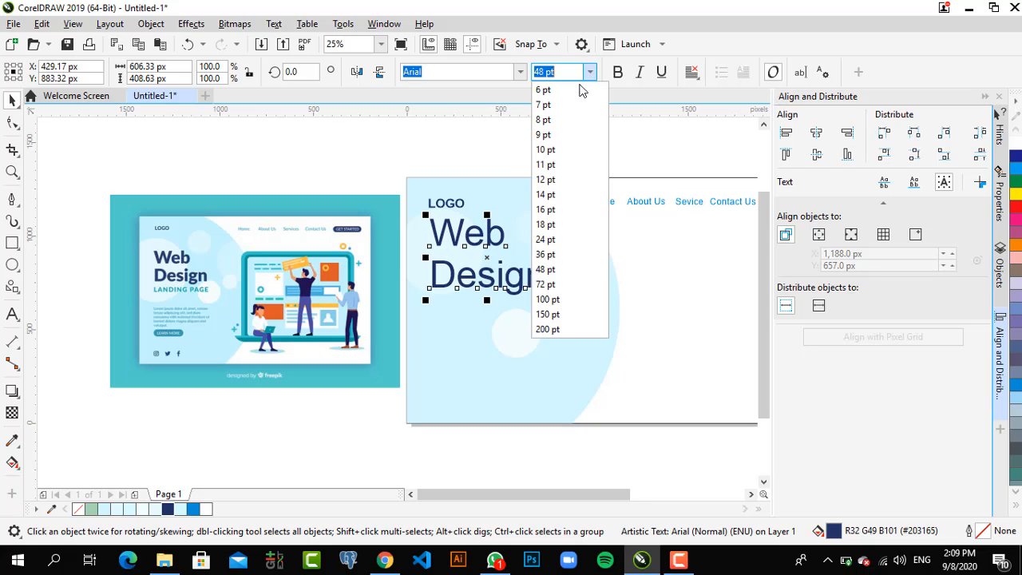
left_click(547, 254)
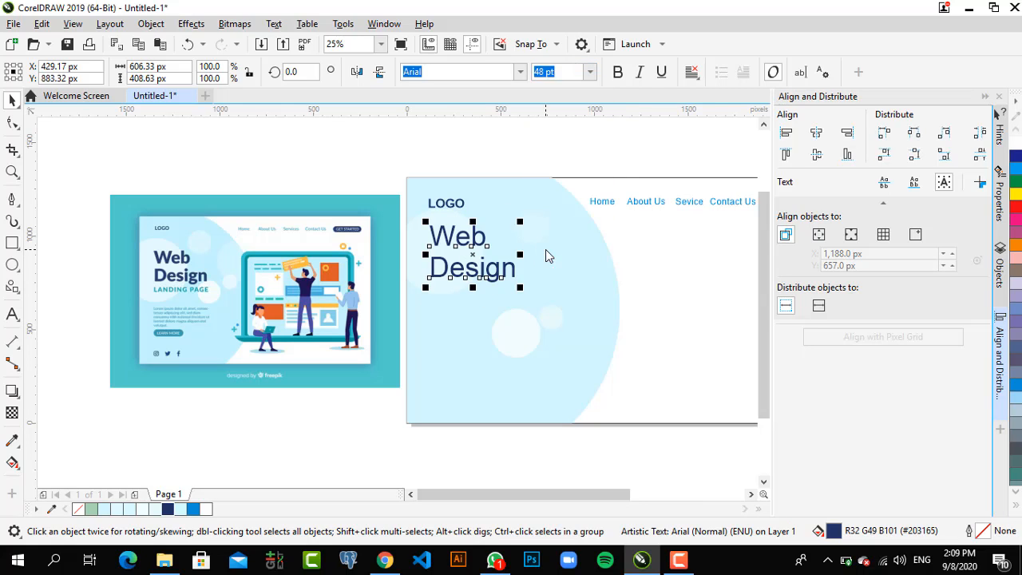
left_click(617, 74)
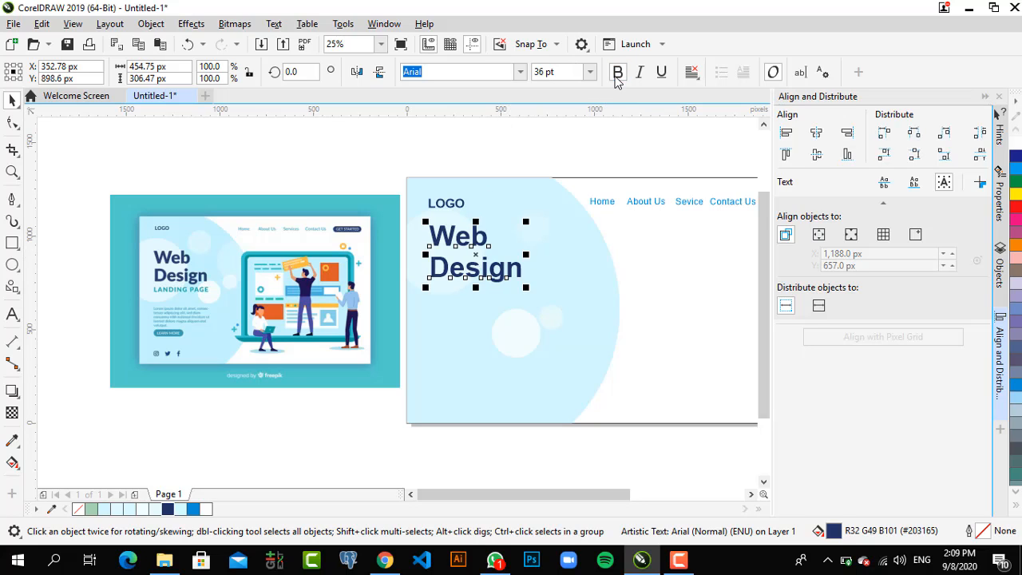
left_click(514, 146)
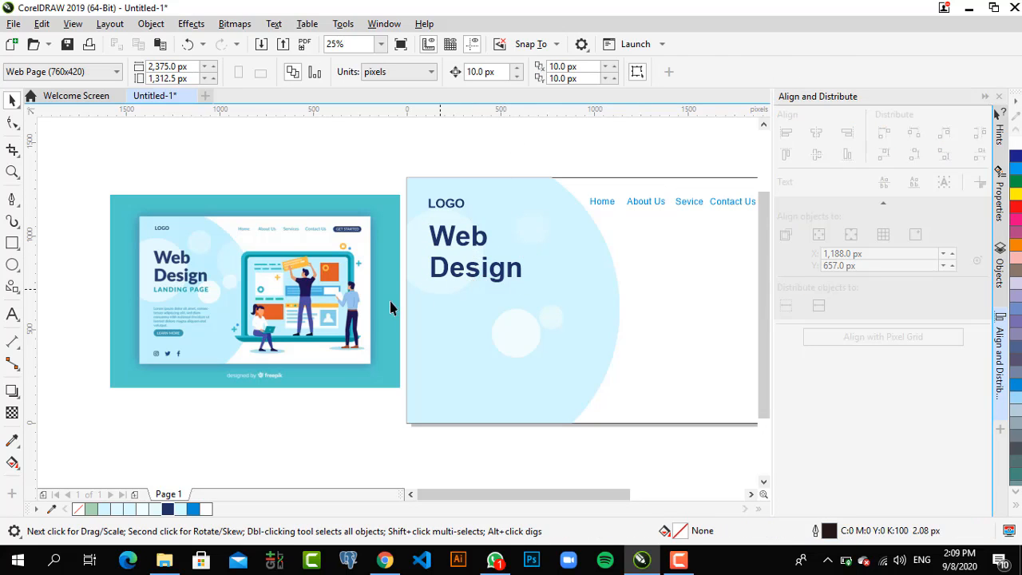
Write the artistic text "LANDING PAGE" in capitals above the reference image and select it as an object
left_click(12, 315)
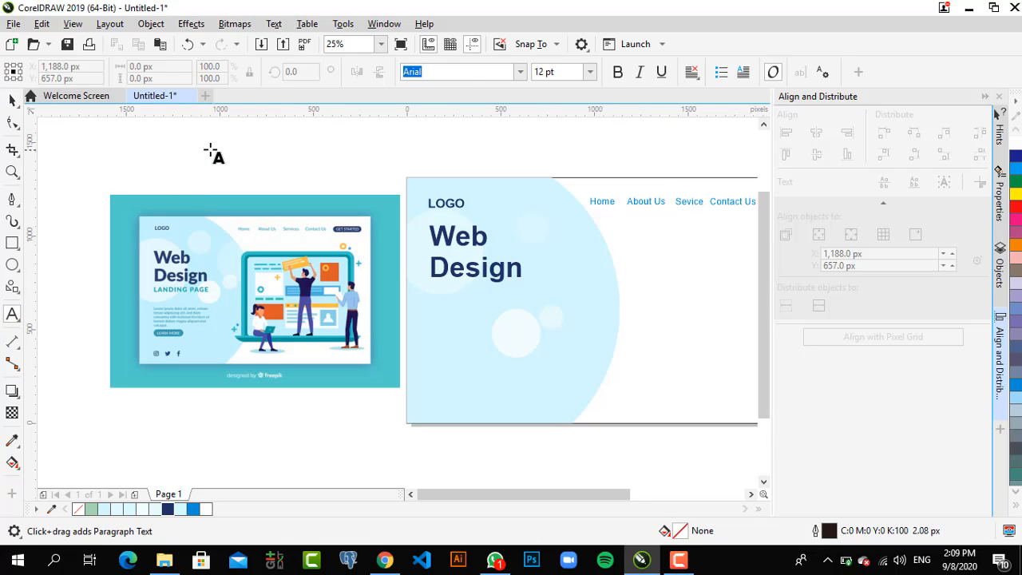
left_click(211, 143)
type("Landing P")
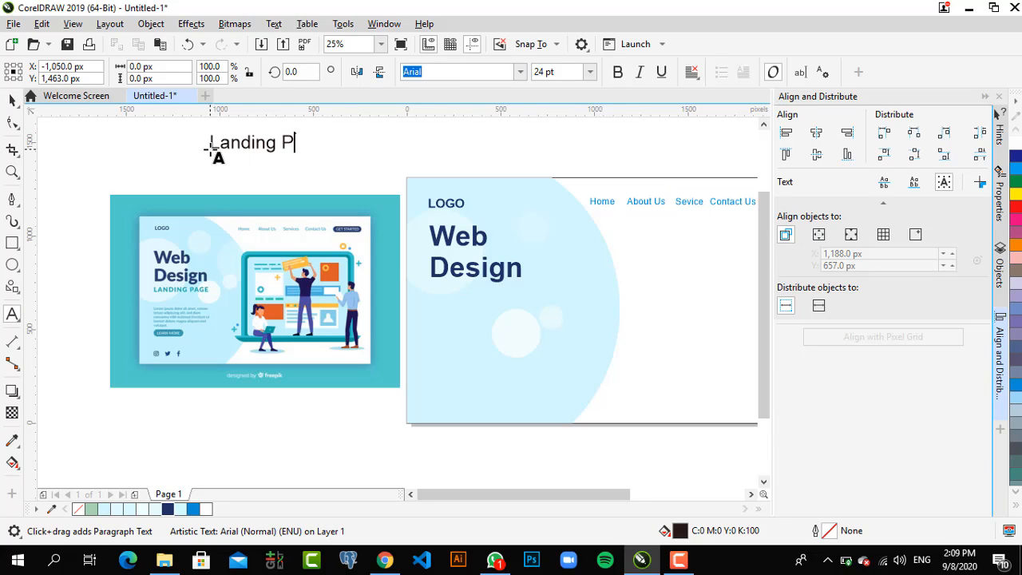
key("BackSpace")
key("BackSpace")
key("BackSpace")
key("BackSpace")
type("LANDING")
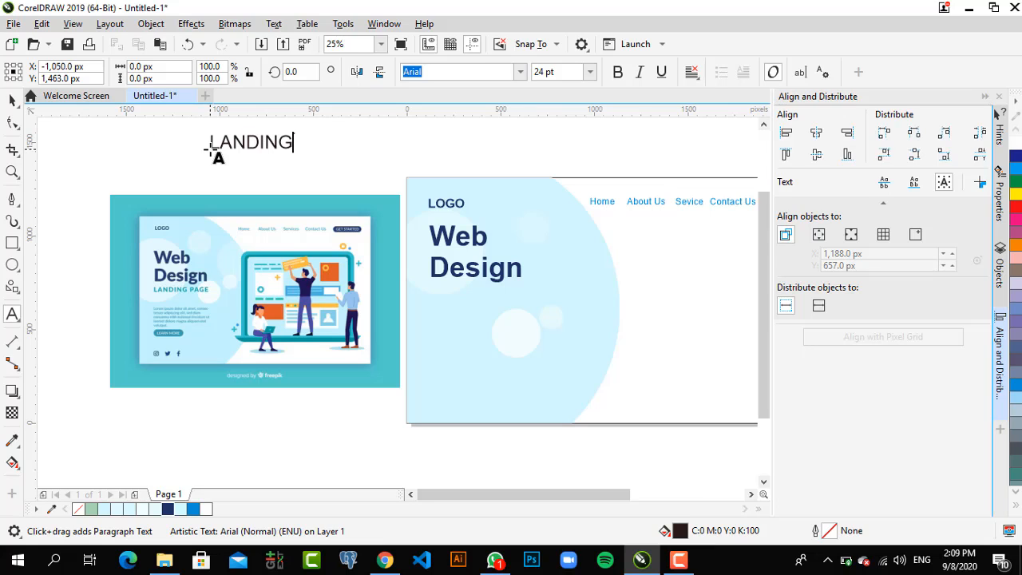
type(" PAGE")
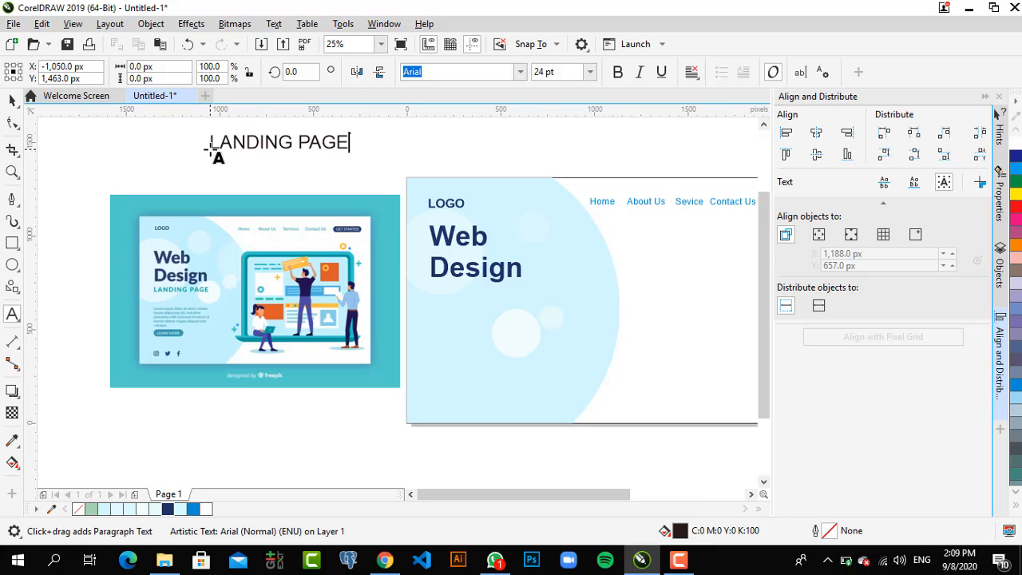
key("Escape")
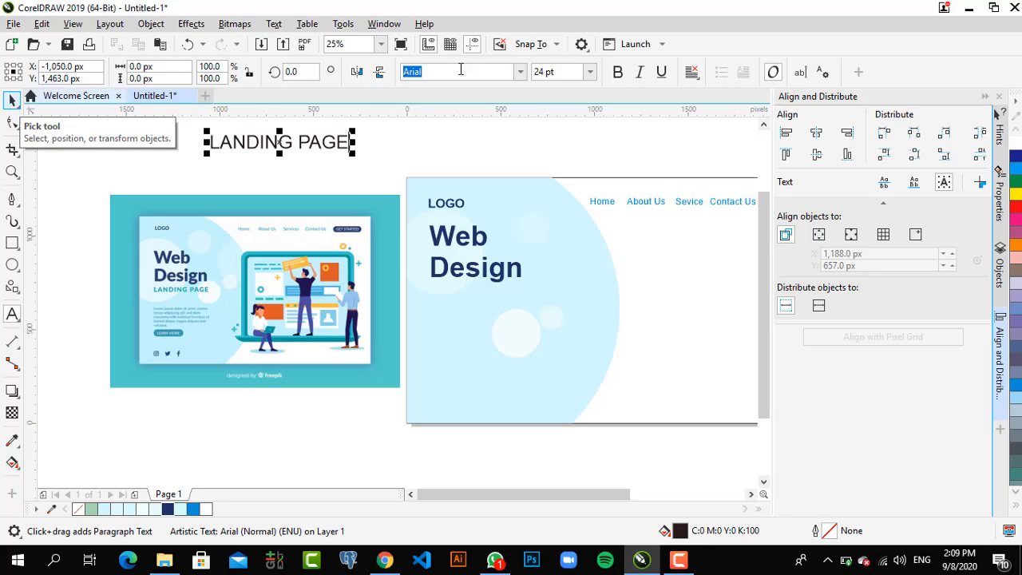
left_click(8, 98)
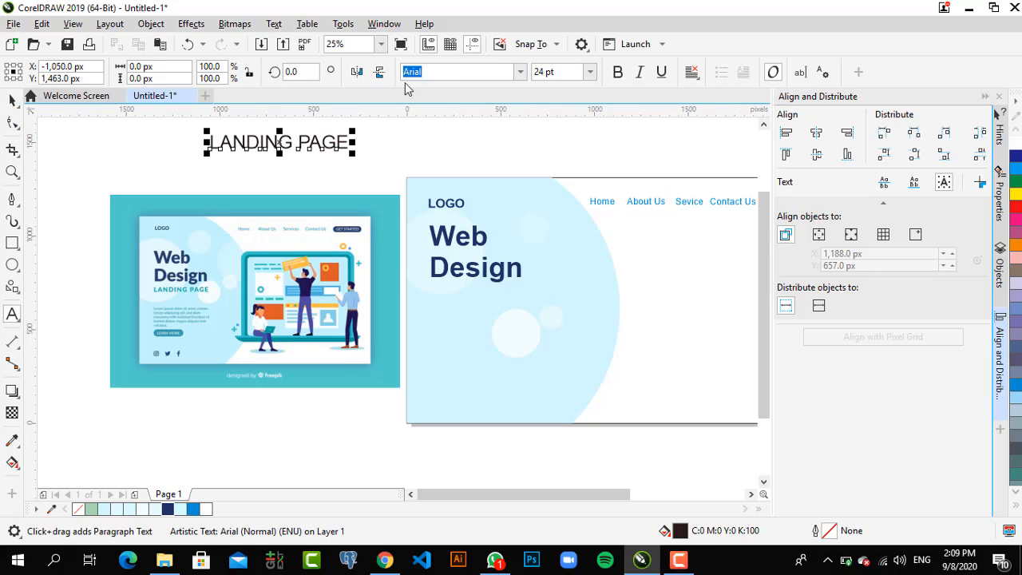
Set the "LANDING PAGE" text to 16 pt and move it directly beneath the "Web Design" heading
left_click(591, 71)
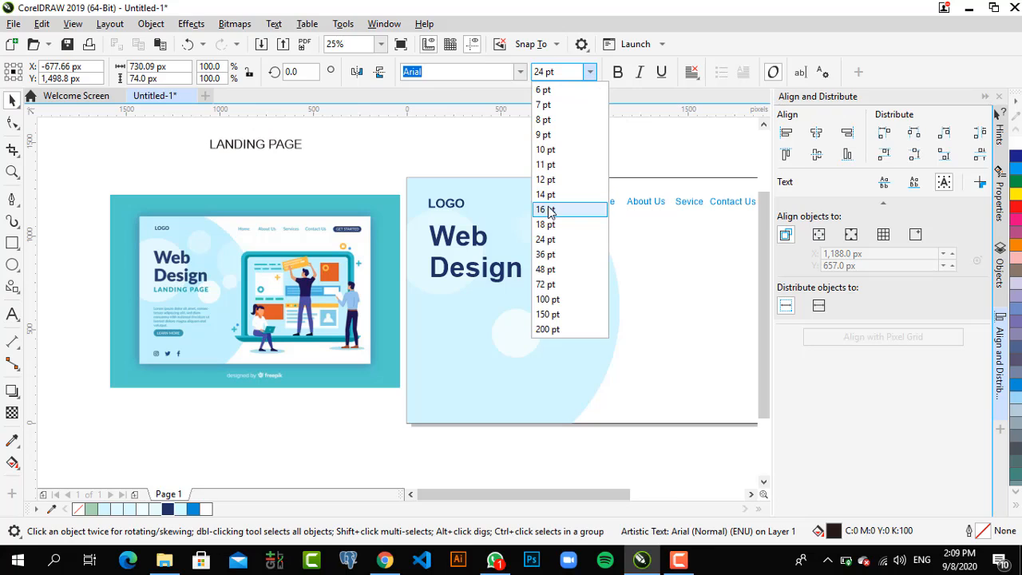
left_click(548, 210)
left_click_drag(256, 145, 481, 300)
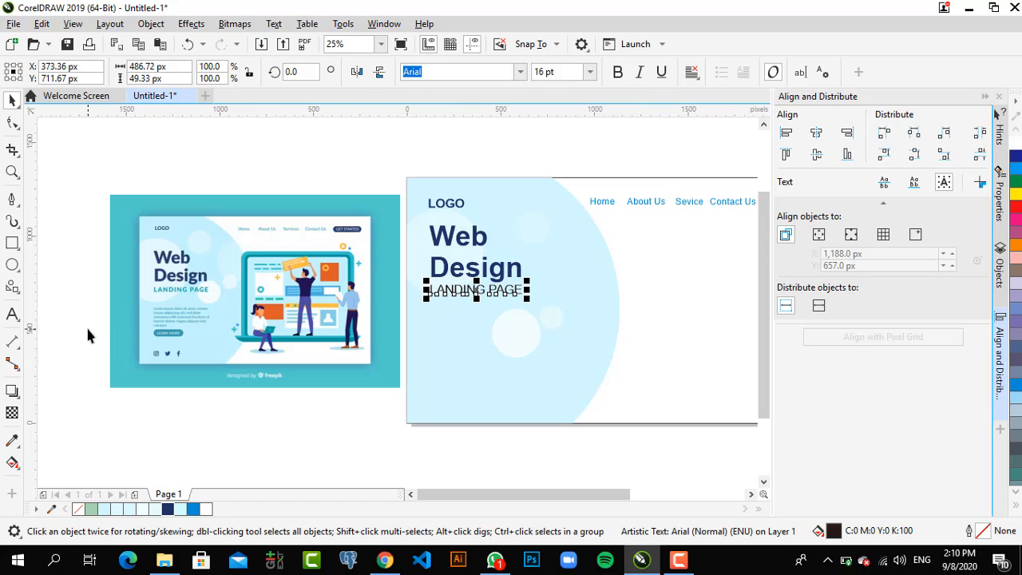
Try coloring the "LANDING PAGE" text with Mint Green and with the teal sampled from the reference image's background
left_click(92, 511)
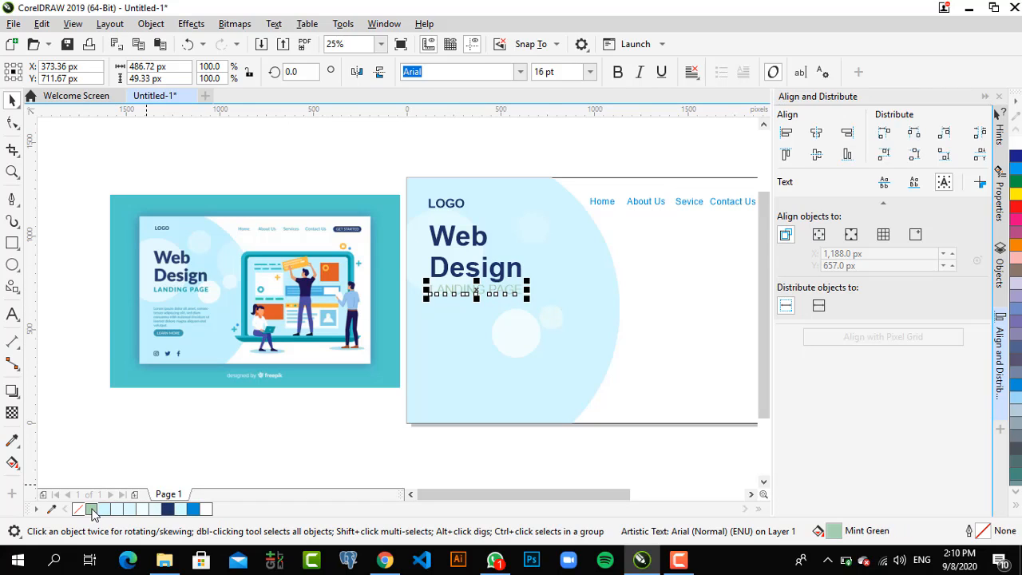
left_click(13, 441)
left_click(124, 312)
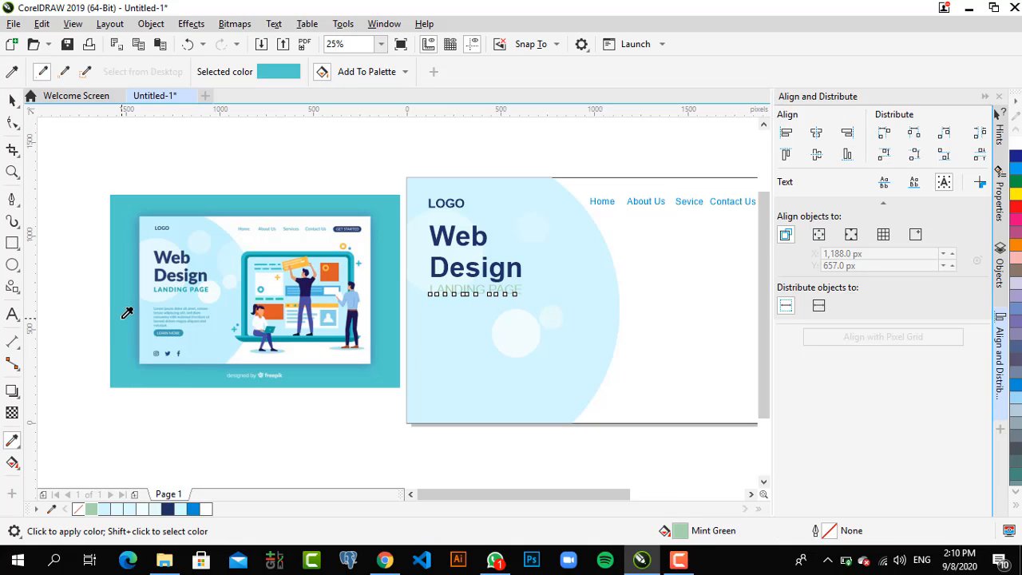
left_click(486, 284)
key("ctrl+z")
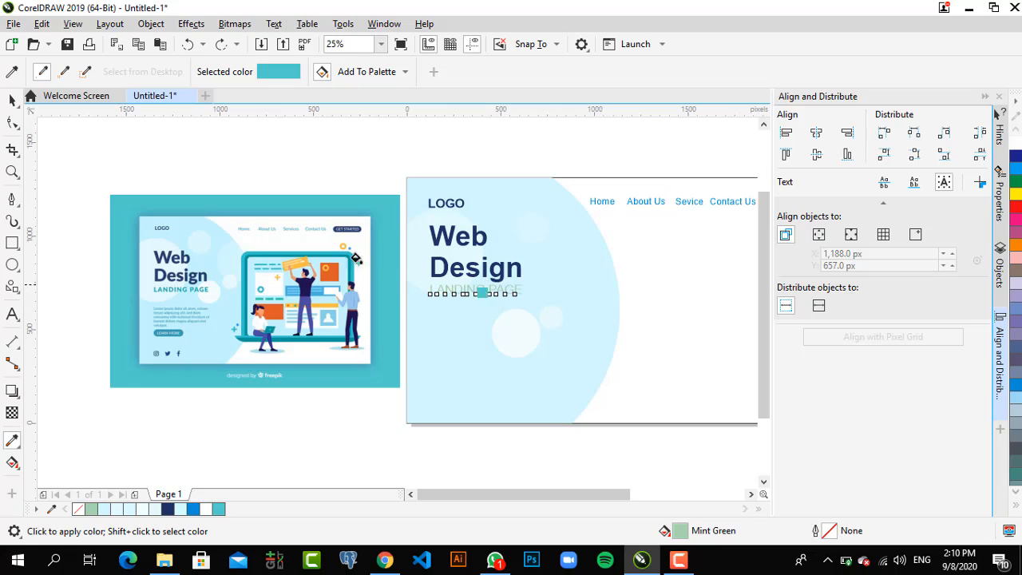
left_click(11, 101)
key("space")
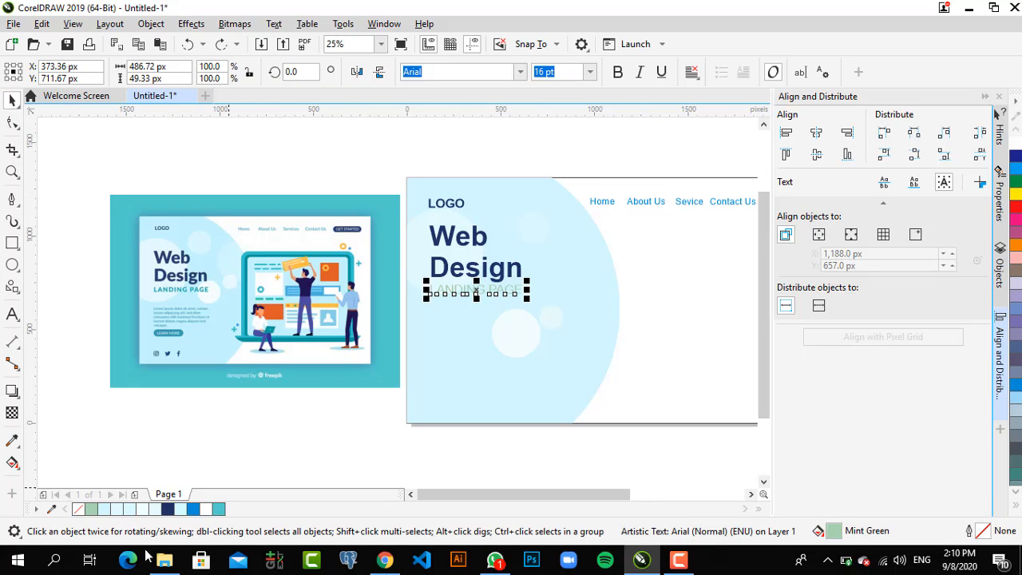
Fill the "LANDING PAGE" text with Sky Blue and make it bold
left_click(194, 510)
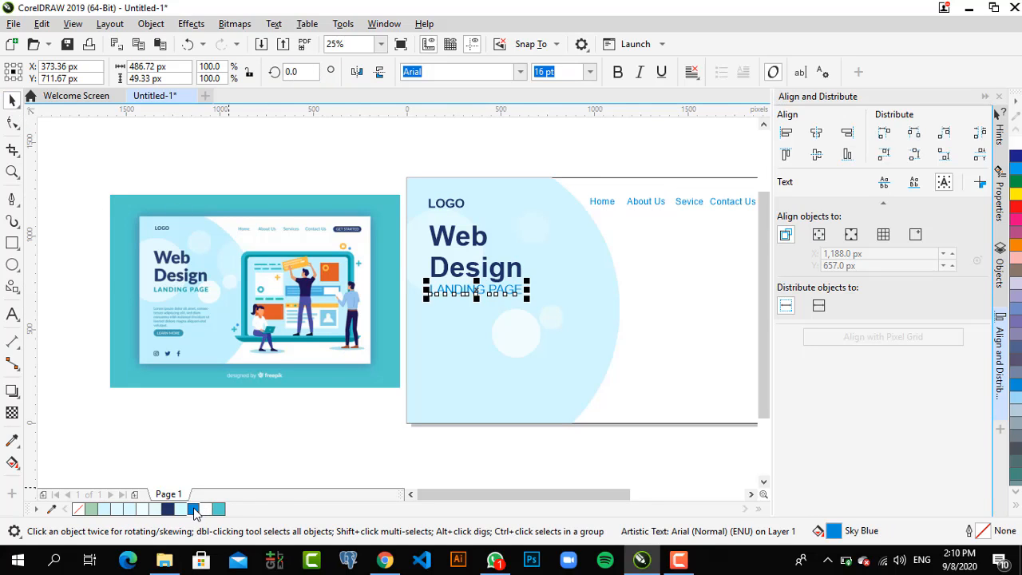
left_click(619, 73)
left_click(482, 131)
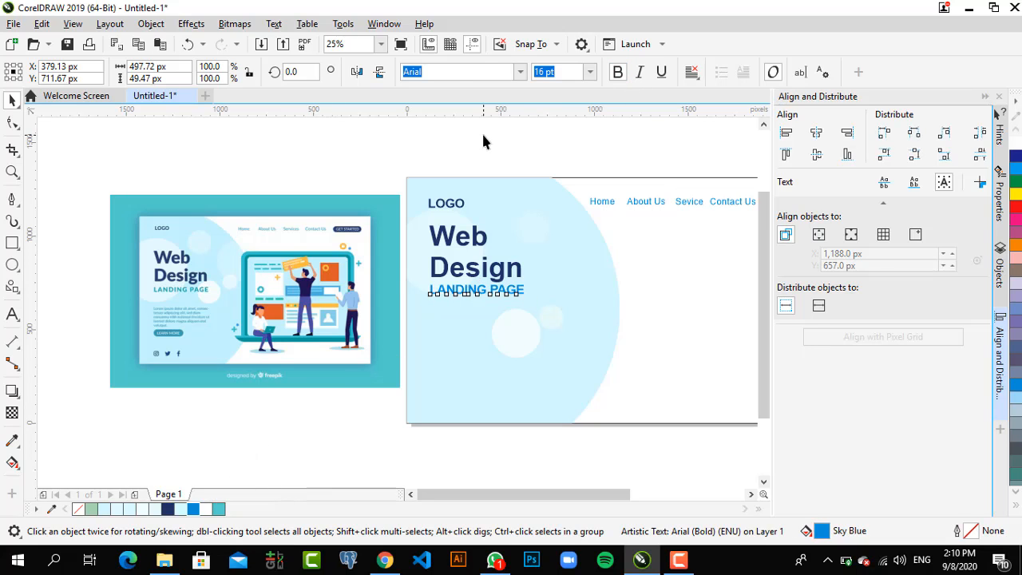
Set the "LANDING PAGE" text to 15 pt
left_click(474, 295)
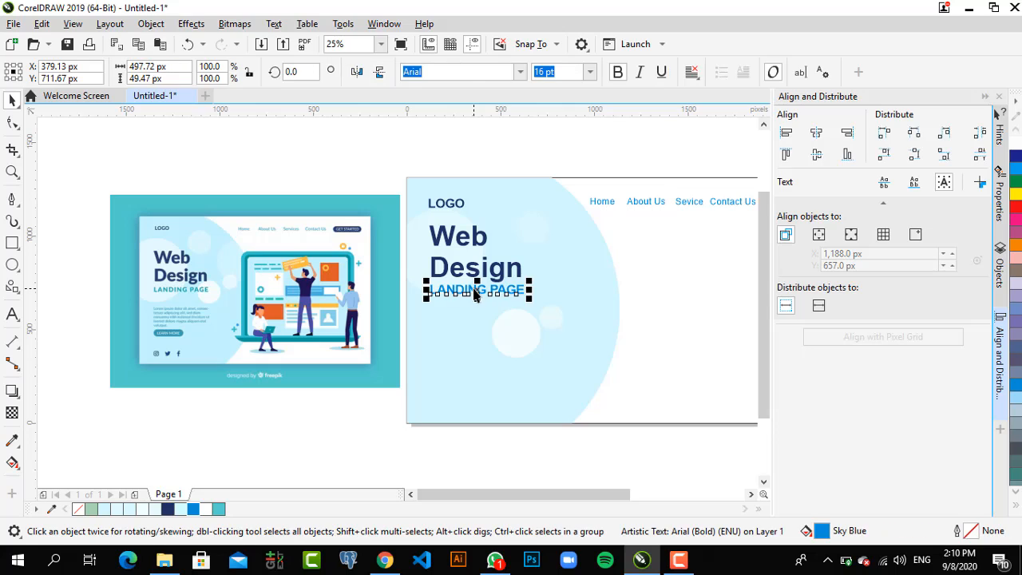
left_click(589, 72)
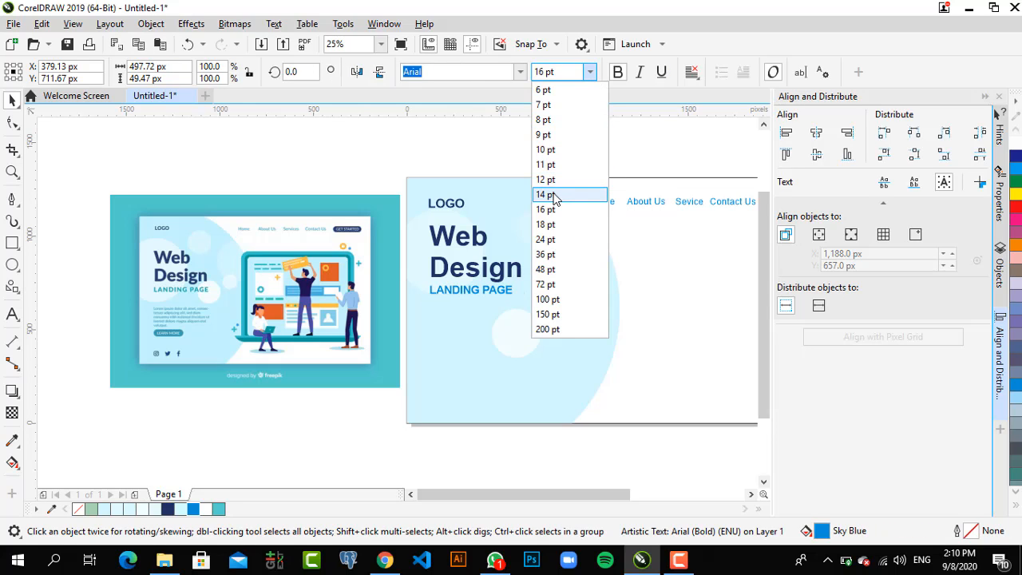
double_click(542, 72)
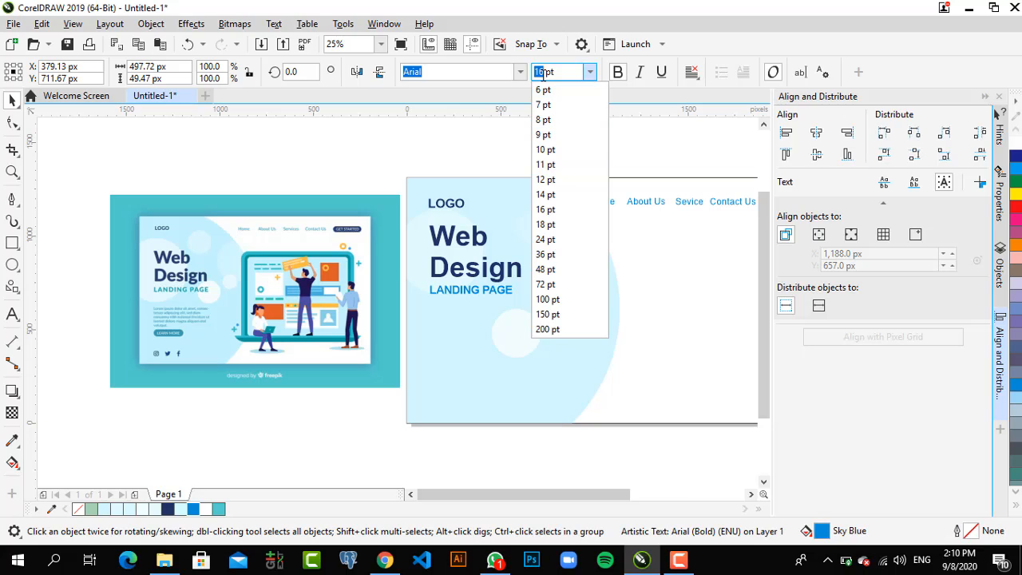
type("15")
key("Return")
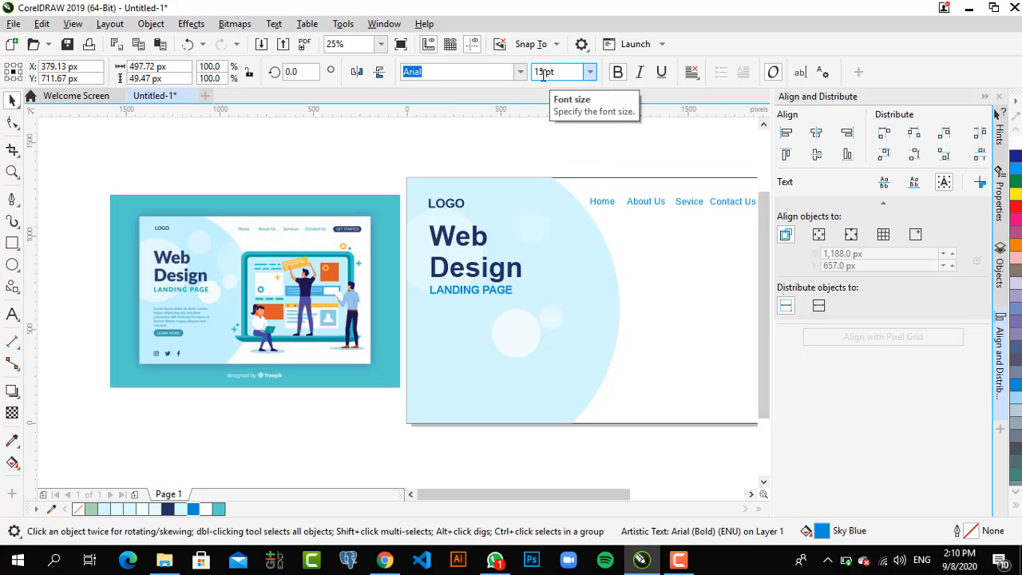
left_click(412, 155)
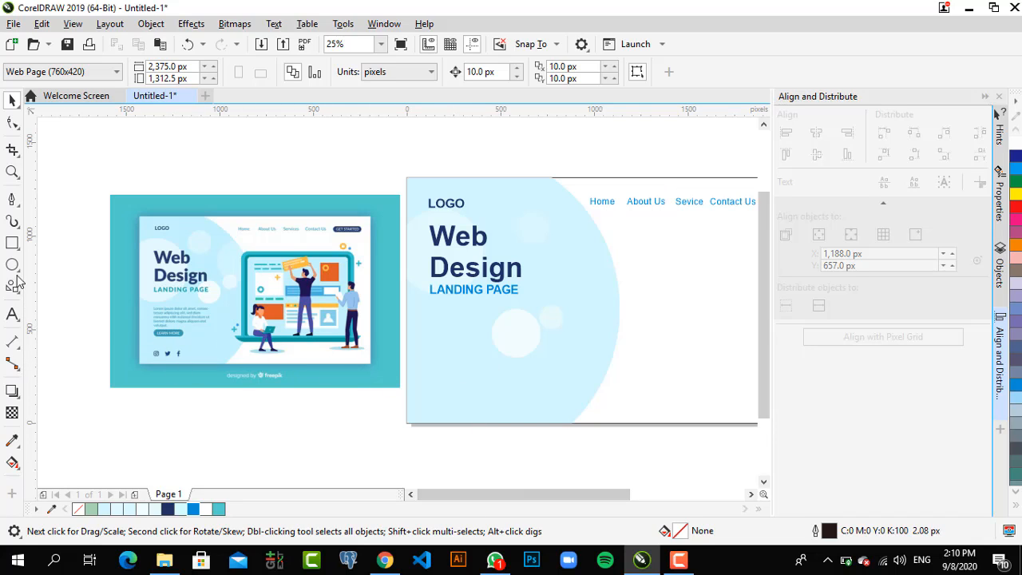
Write the artistic text "Lorem Ipsum" below the reference image and set it to 11 pt
left_click(12, 316)
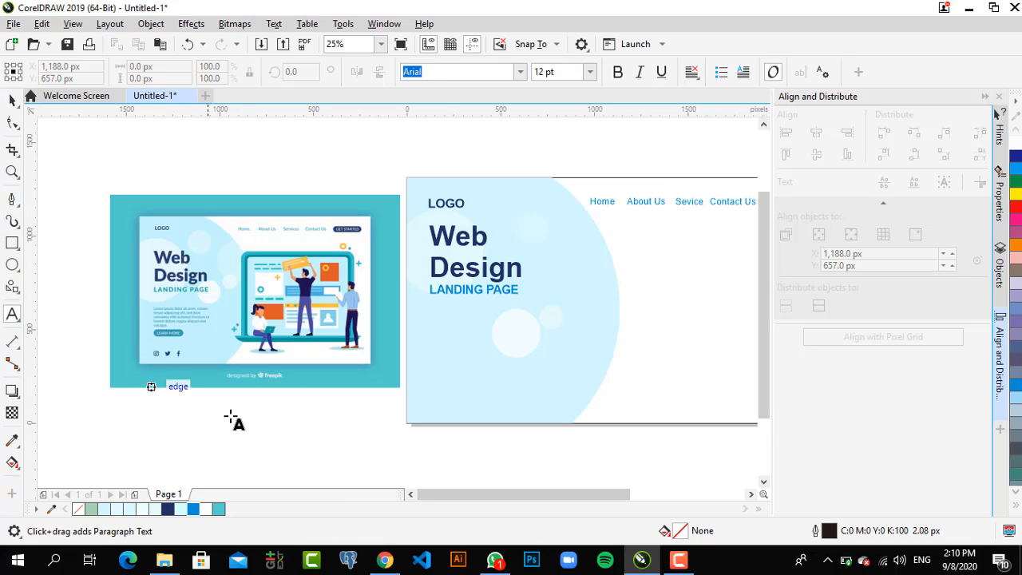
type("Lo")
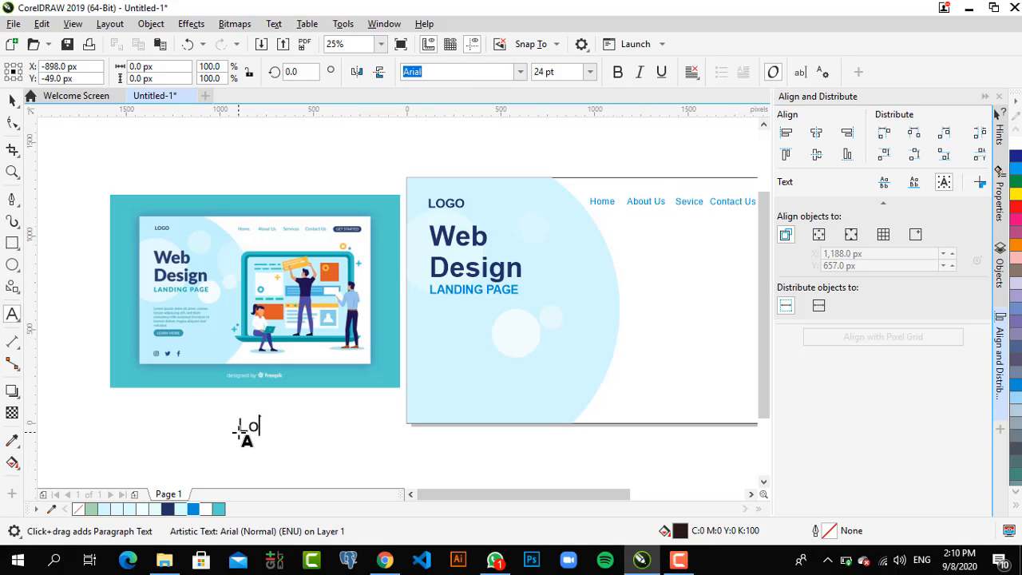
type("rem Ipsum")
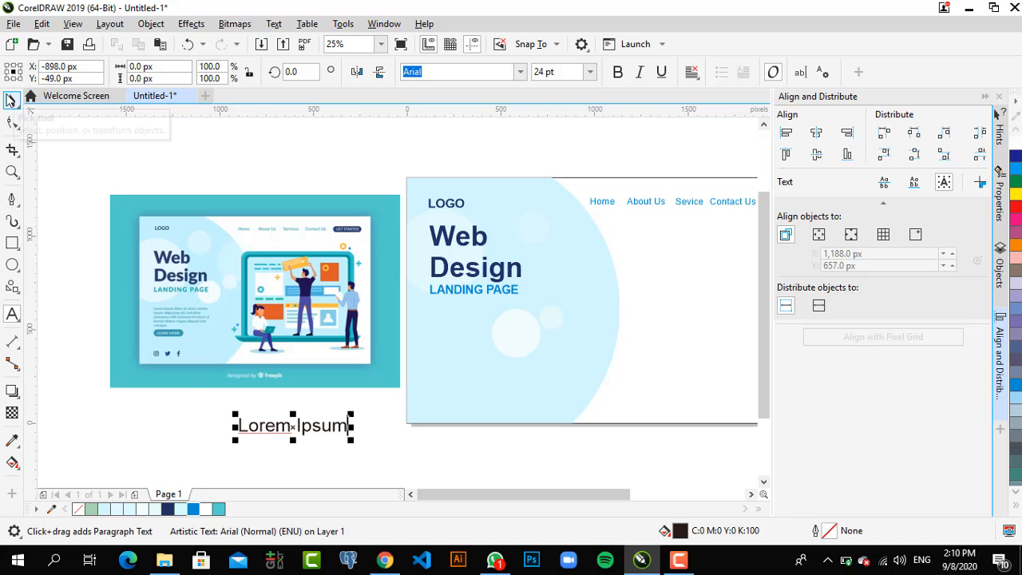
left_click(10, 99)
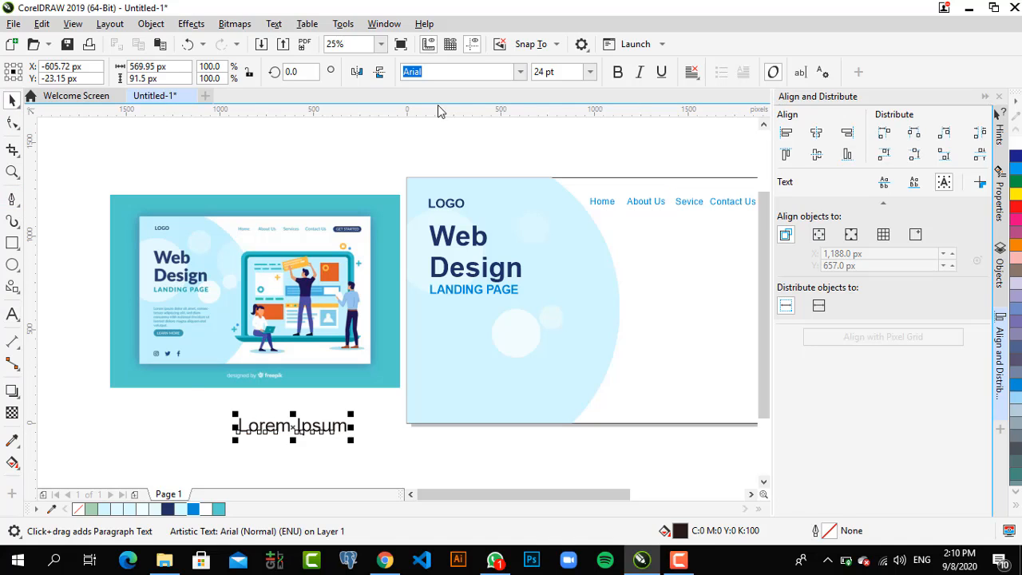
left_click(591, 73)
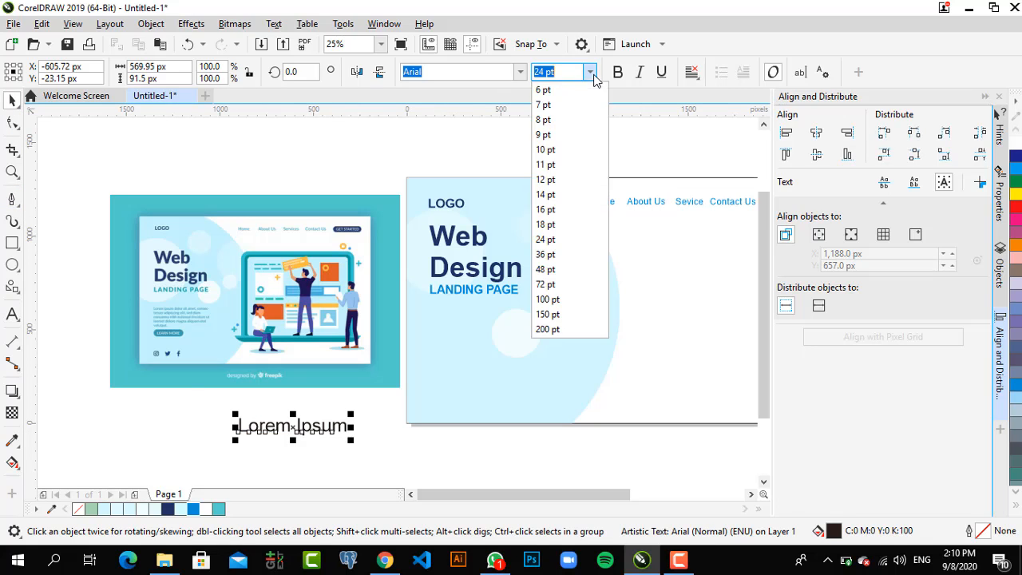
left_click(549, 166)
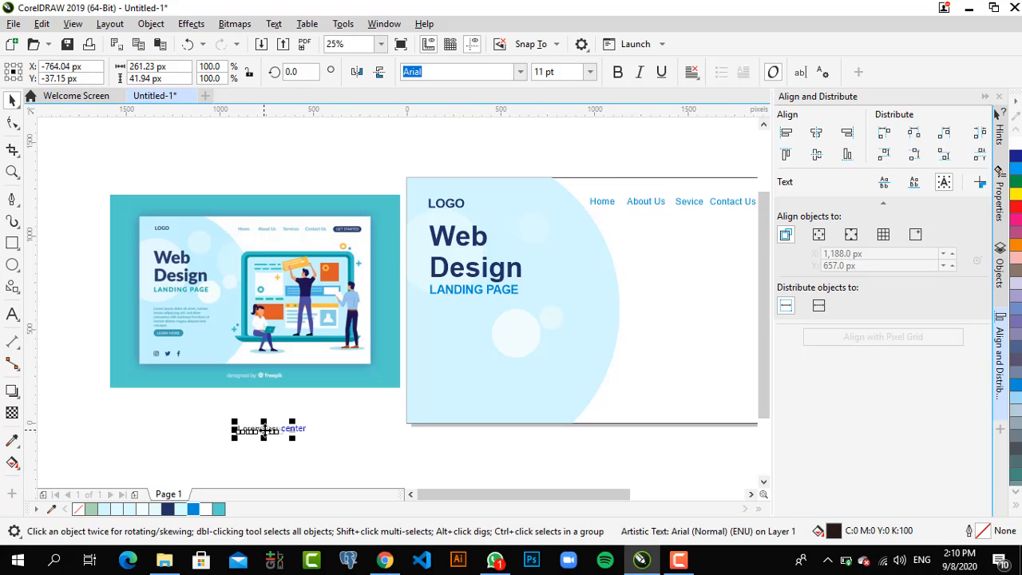
Move the "Lorem Ipsum" text beneath "LANDING PAGE" and fill it with the teal already sampled from the reference image
left_click_drag(263, 430, 454, 312)
left_click(219, 510)
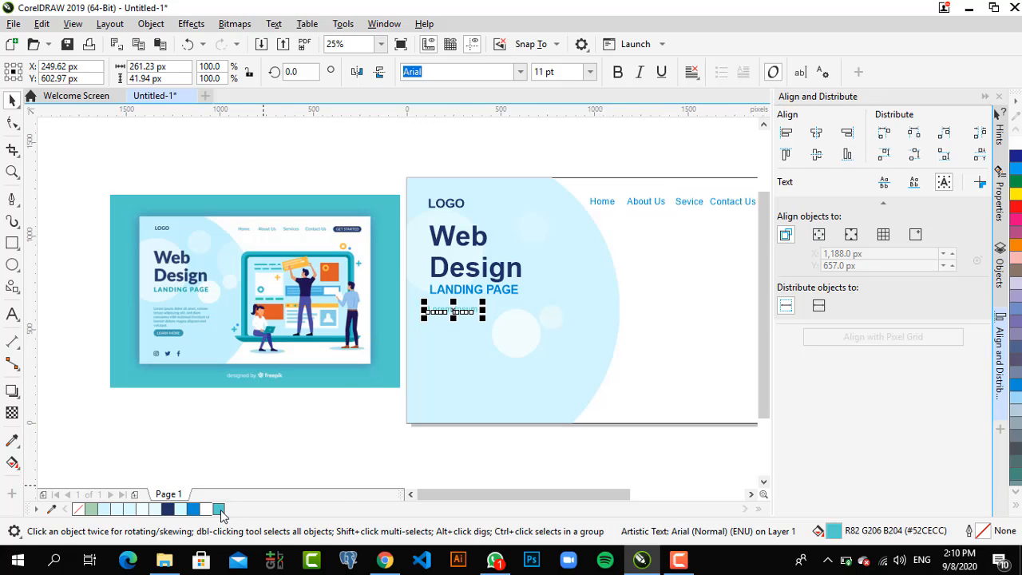
left_click(357, 423)
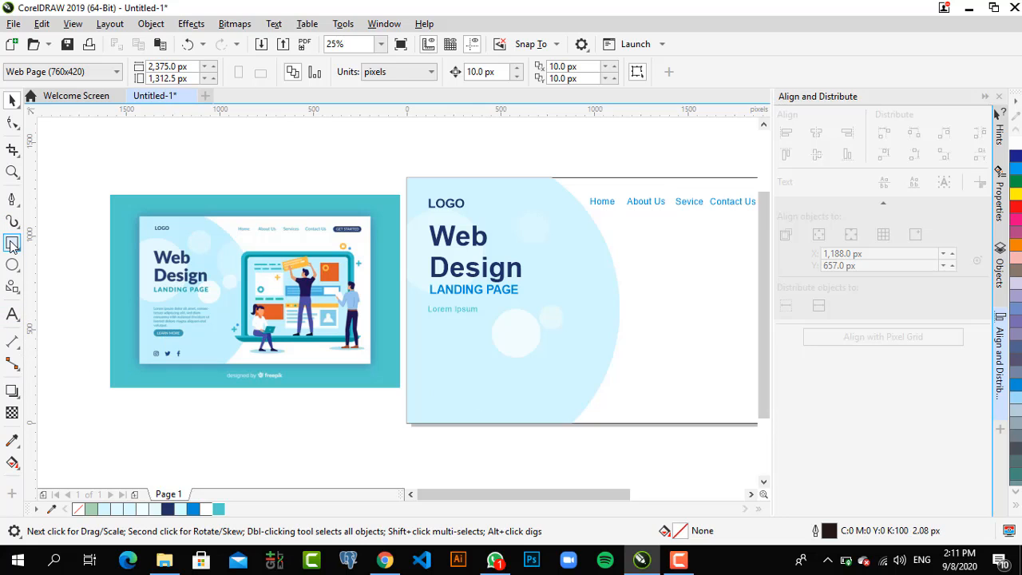
Draw a button rectangle about 348 by 84 px below the "Lorem Ipsum" text and round its corners to 40 px
left_click(327, 324)
key("F6")
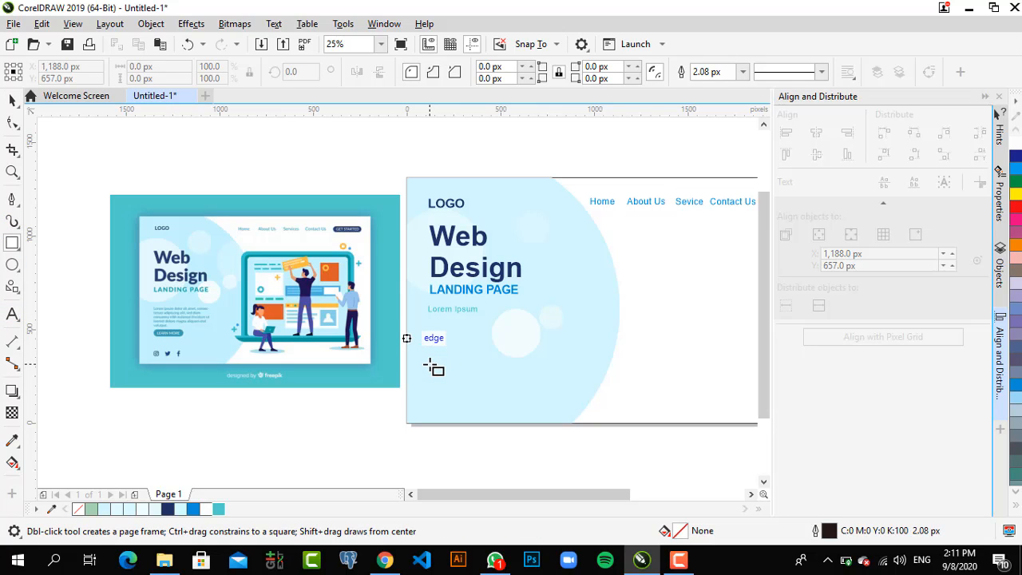
left_click_drag(431, 358, 496, 373)
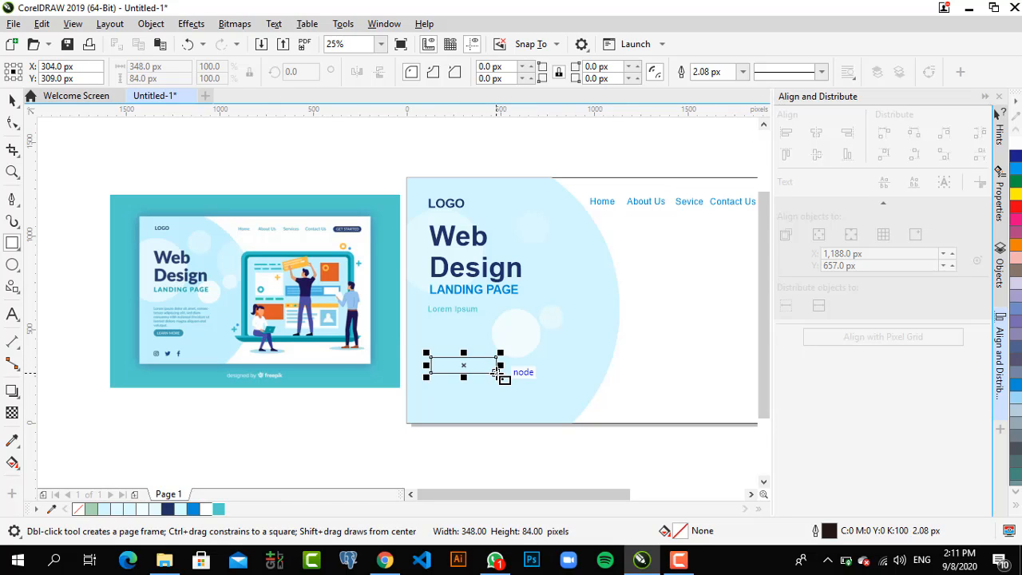
left_click(637, 67)
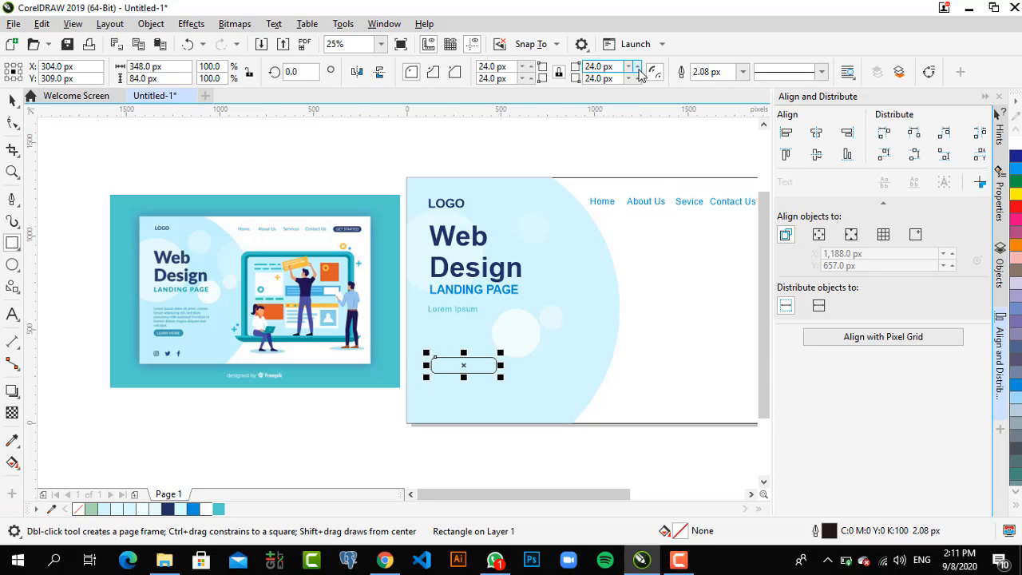
left_click(637, 67)
left_click(637, 67)
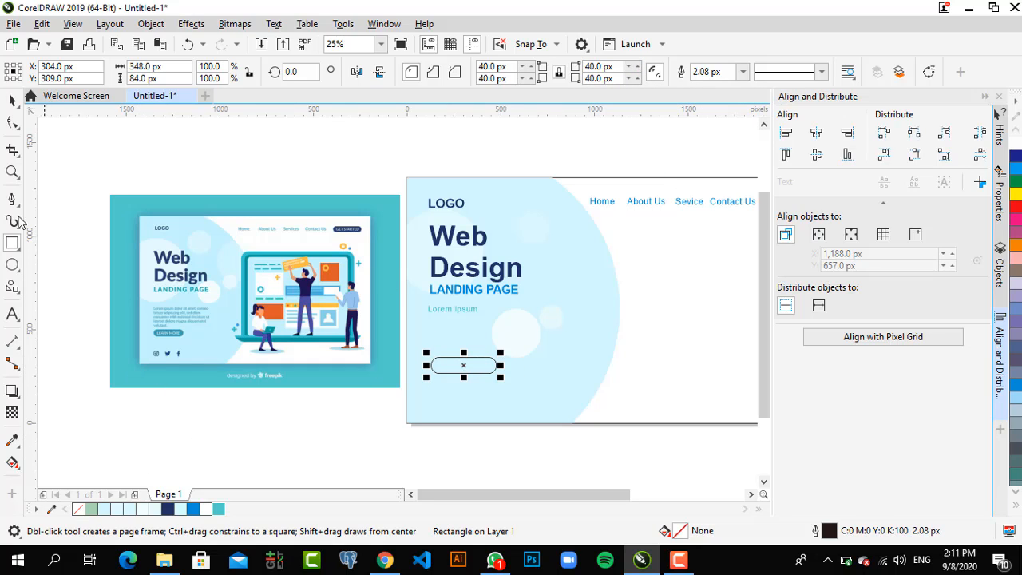
Sample the blue of the reference's LEARN MORE button and apply it to the rounded rectangle's outline and fill
left_click(12, 440)
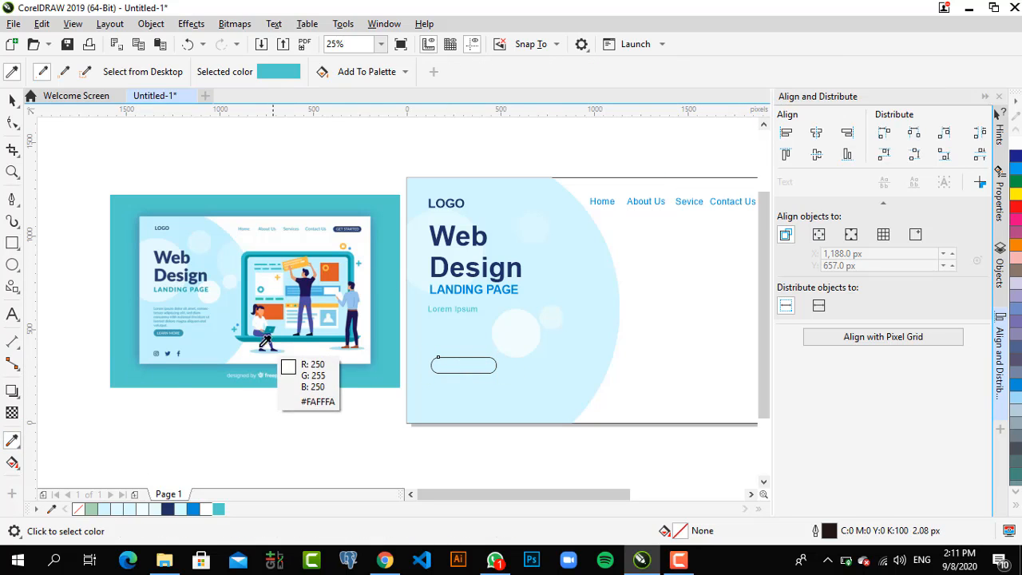
left_click(187, 328)
left_click(475, 357)
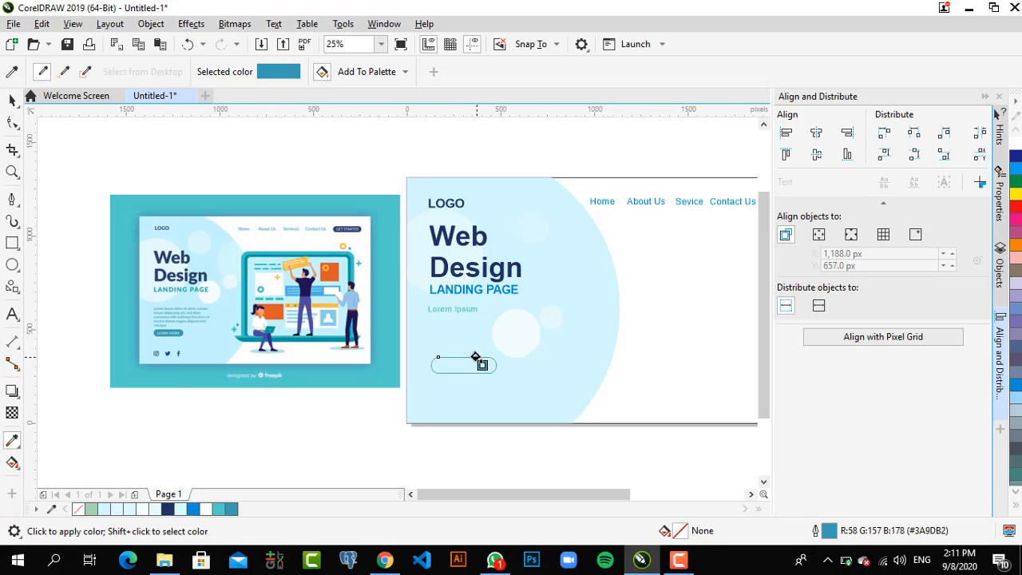
left_click(469, 362)
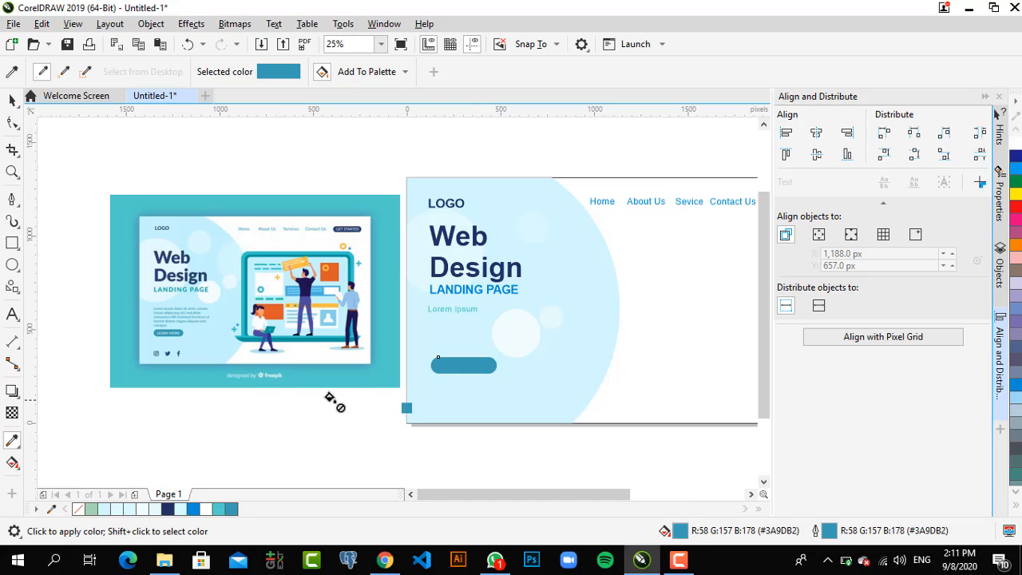
left_click(12, 100)
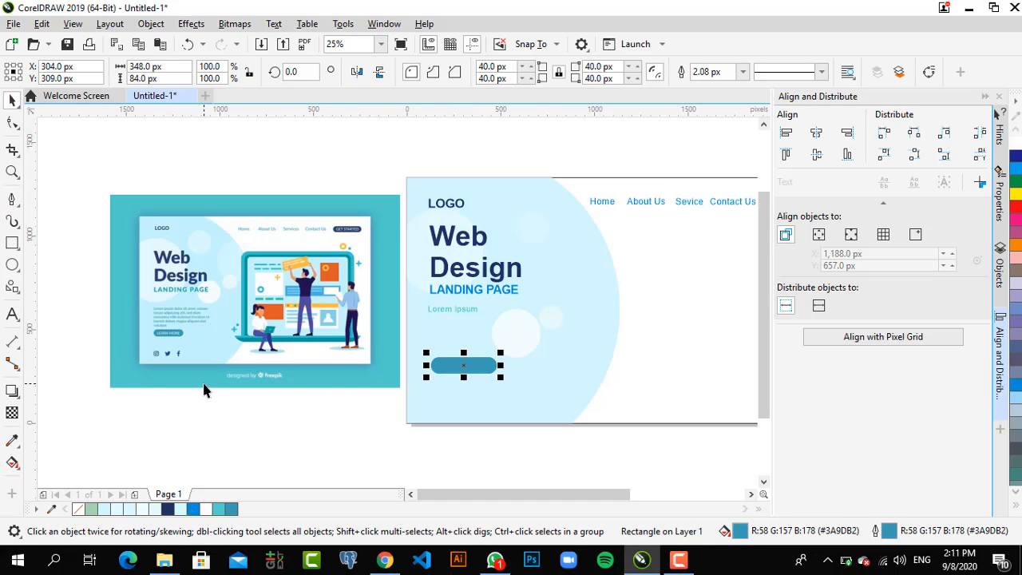
Write the artistic text "LEARN MORE" in capitals below the reference image and set it to 12 pt
left_click(12, 313)
left_click(173, 437)
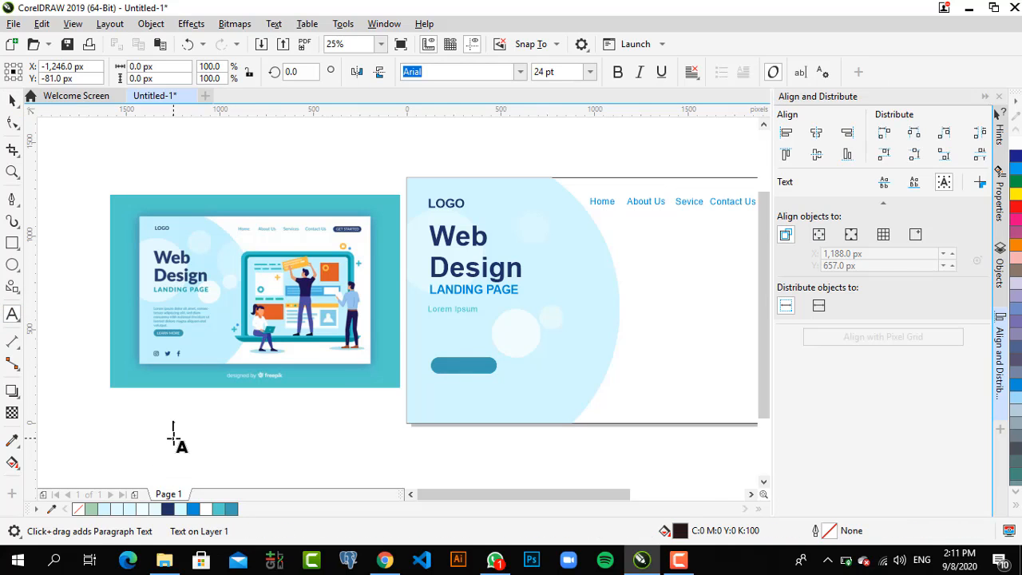
type("LE")
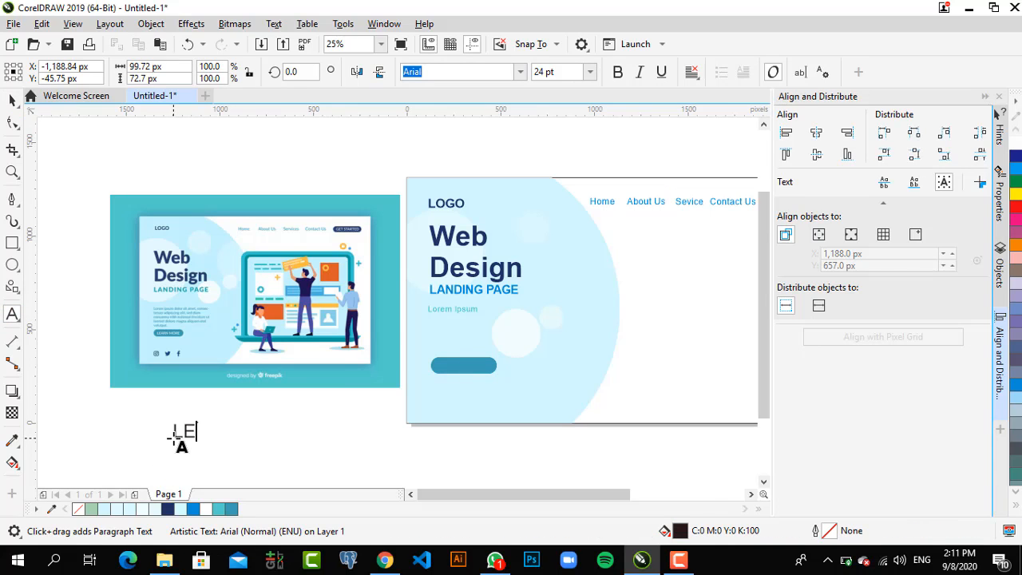
type("ARN MORE")
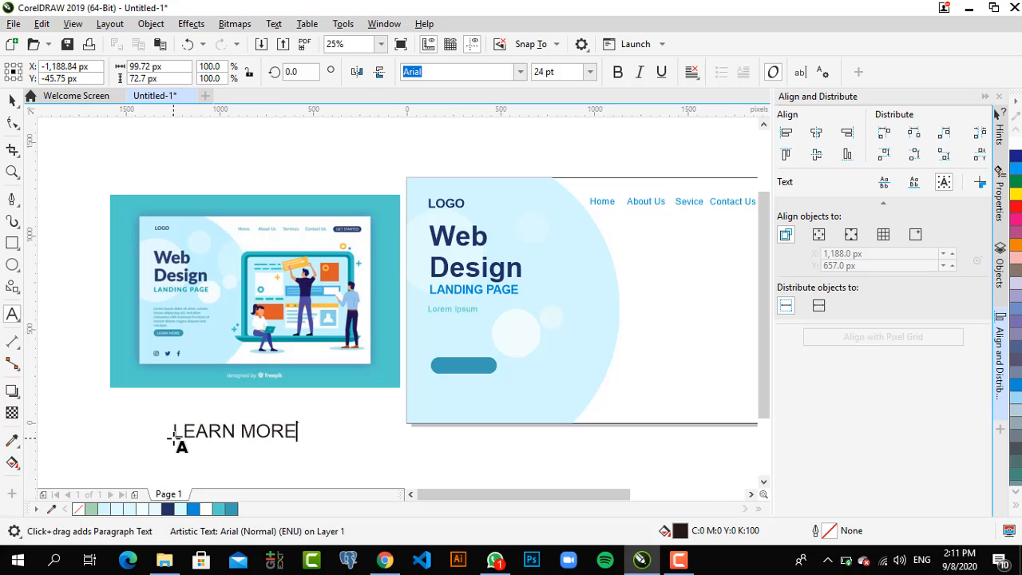
left_click(12, 100)
left_click(589, 72)
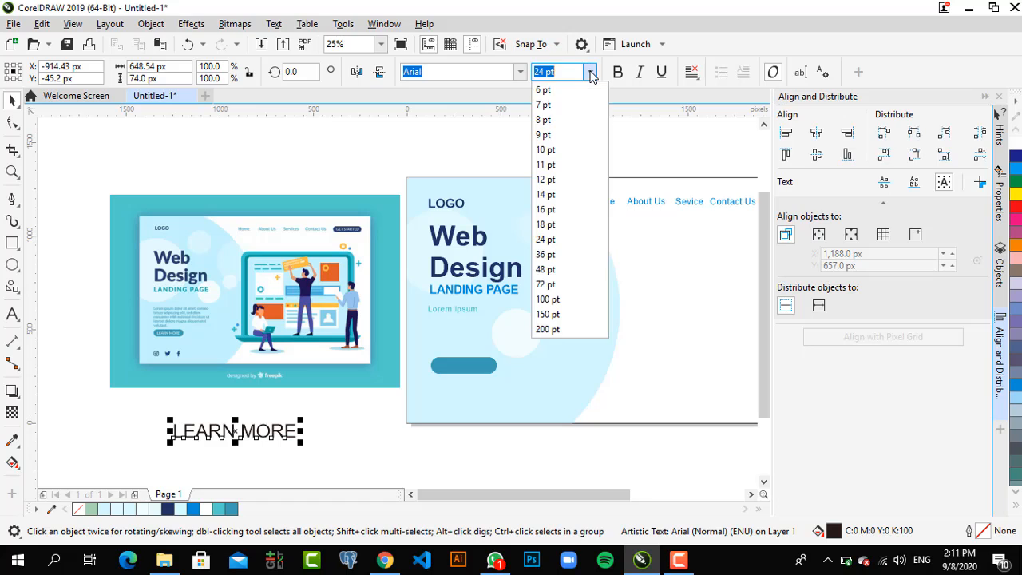
left_click(559, 180)
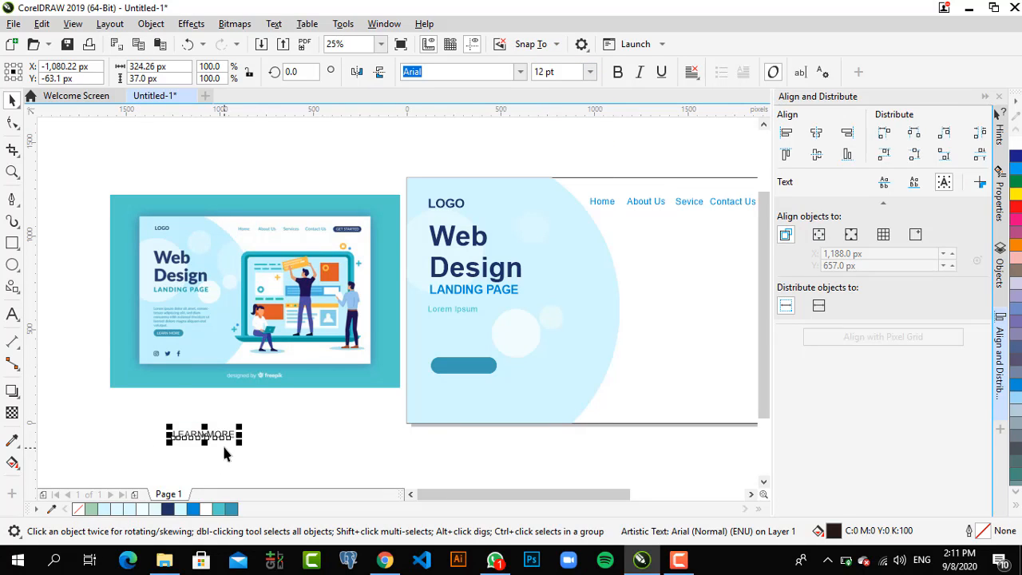
Place the "LEARN MORE" text on the blue rounded button at 11 pt and fill it with White
left_click_drag(224, 452, 463, 369)
left_click(590, 71)
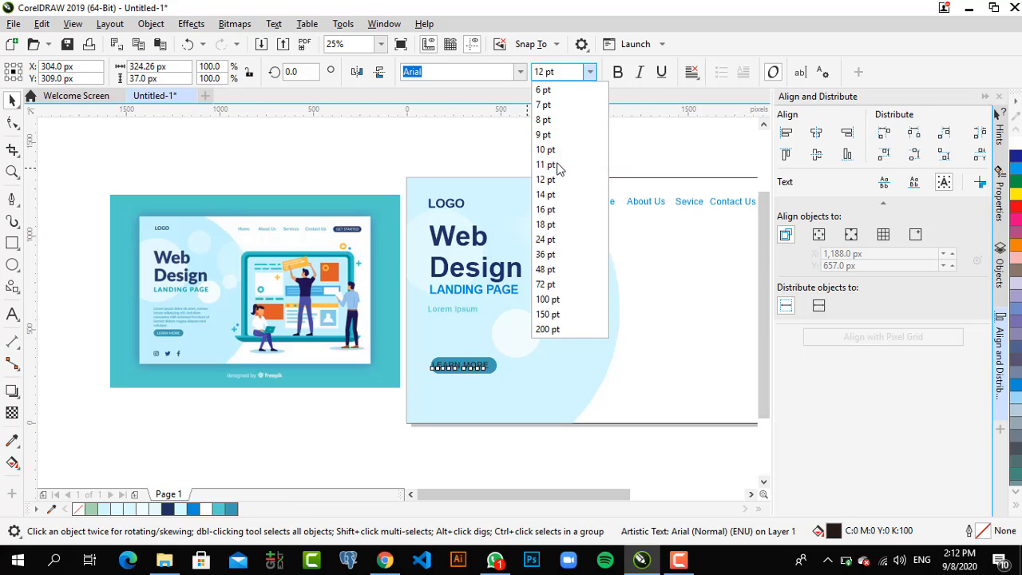
left_click(557, 166)
key("Right")
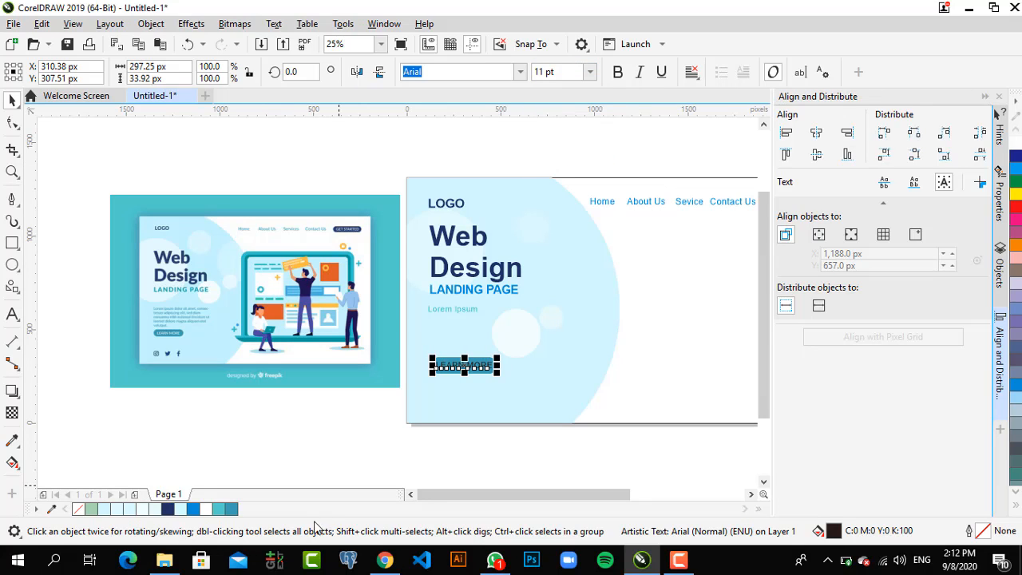
left_click(207, 512)
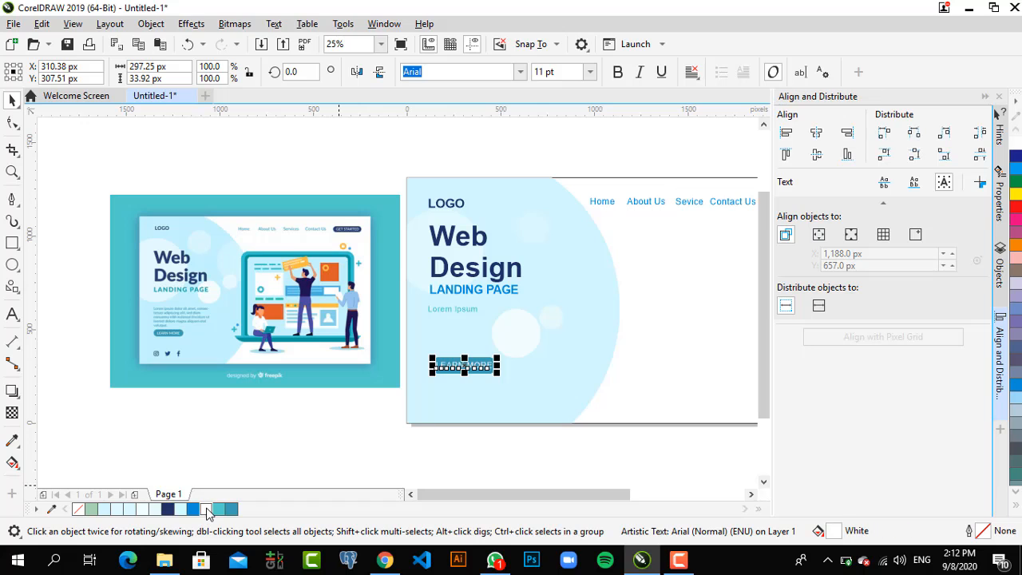
left_click(274, 431)
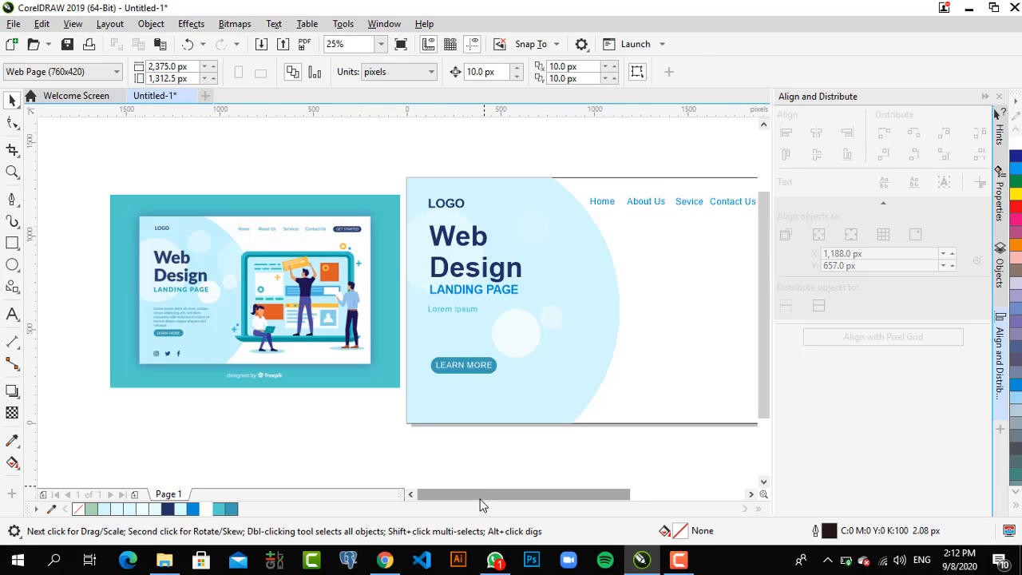
left_click_drag(483, 495, 514, 494)
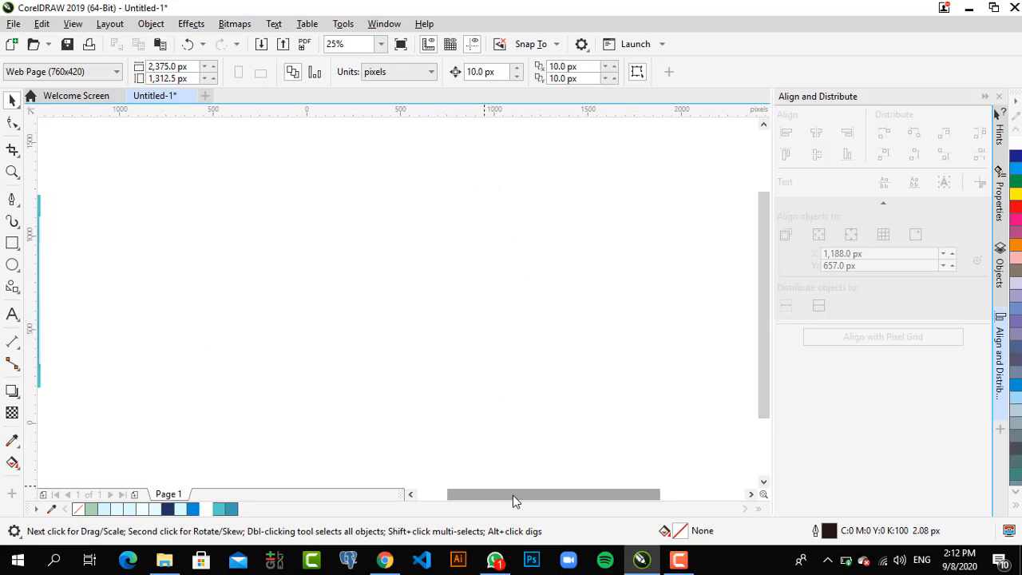
left_click(12, 172)
right_click(199, 337)
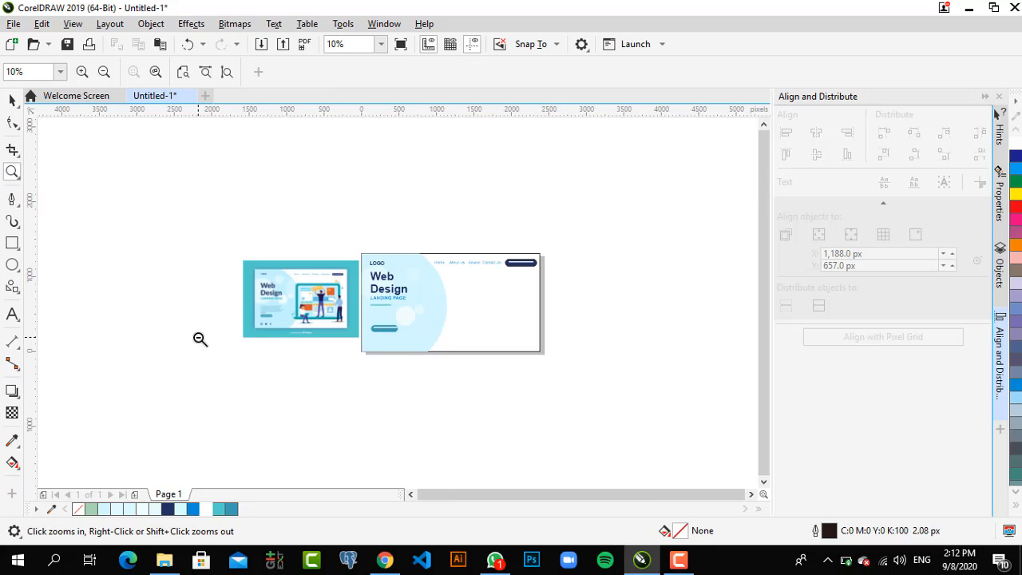
left_click(310, 310)
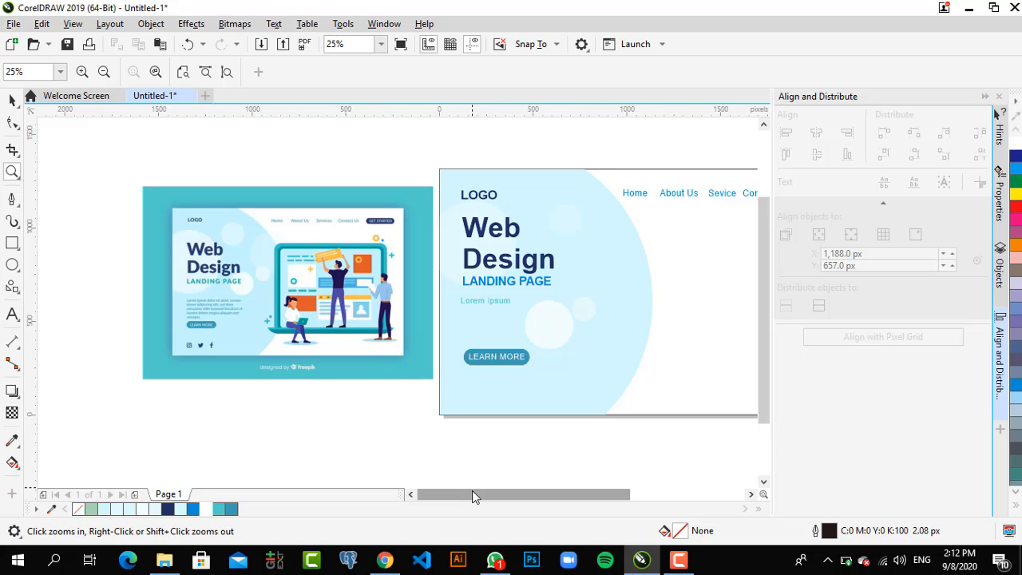
left_click_drag(471, 494, 491, 499)
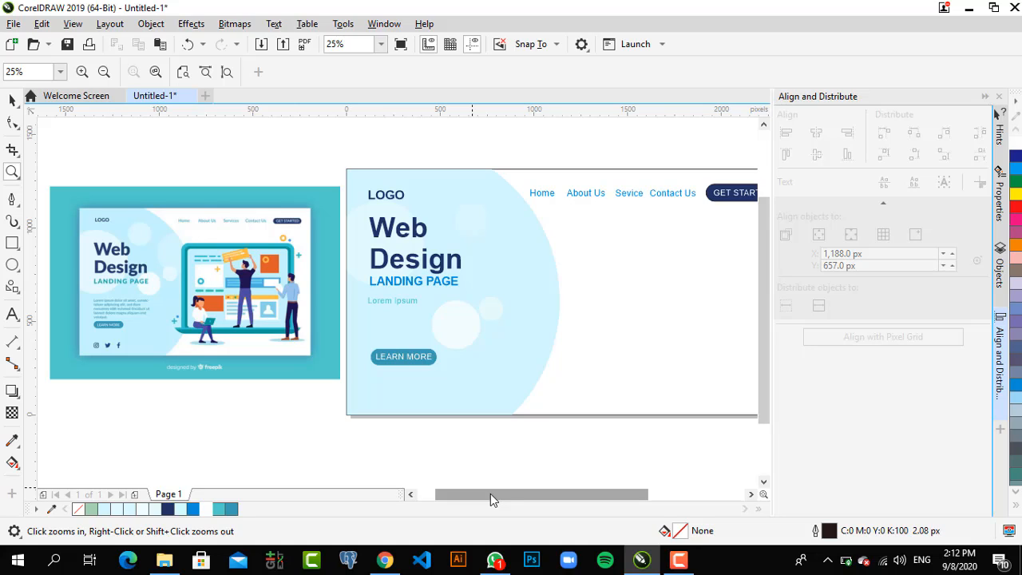
left_click_drag(492, 499, 503, 505)
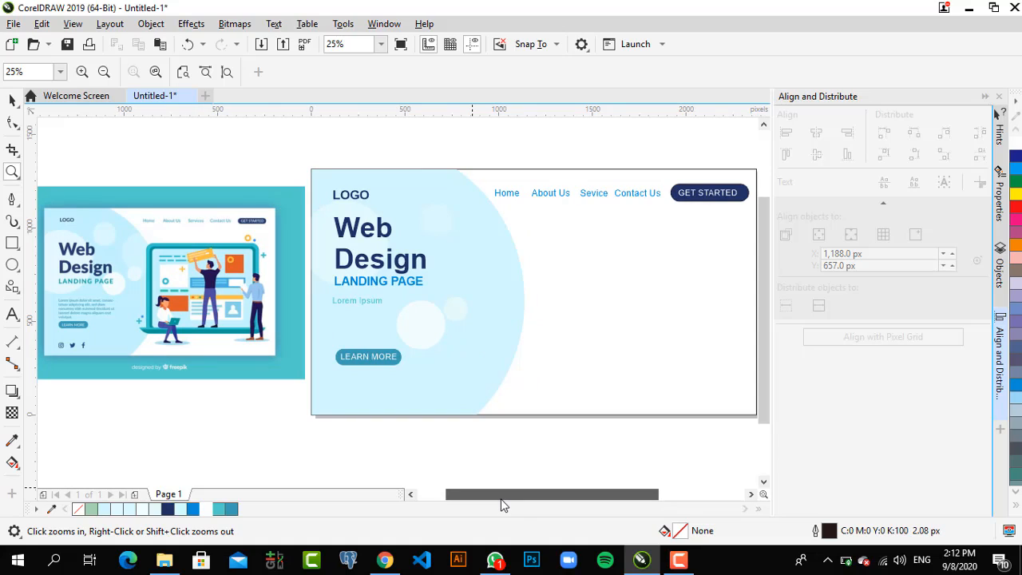